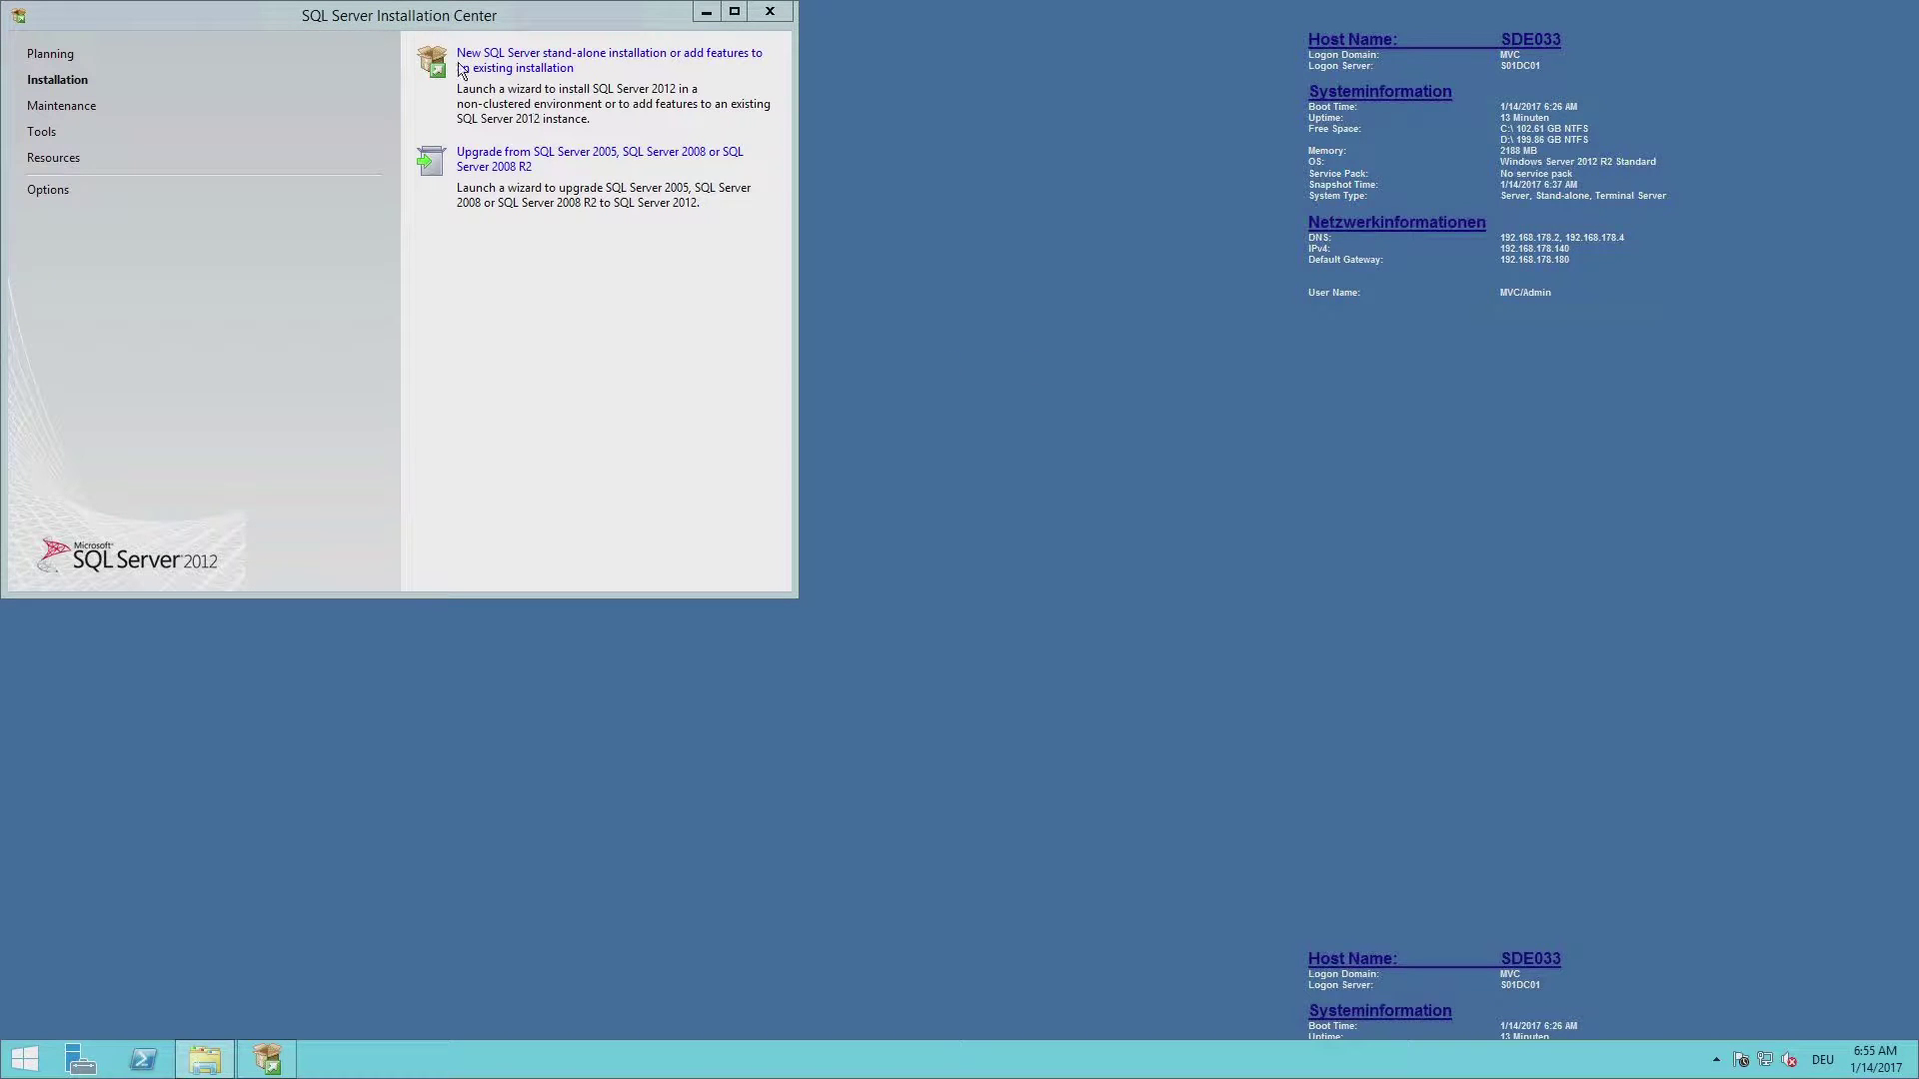
Step: Start a new SQL Server stand-alone installation from the Installation Center
{"action": "left_click", "coordinate": [447, 20]}
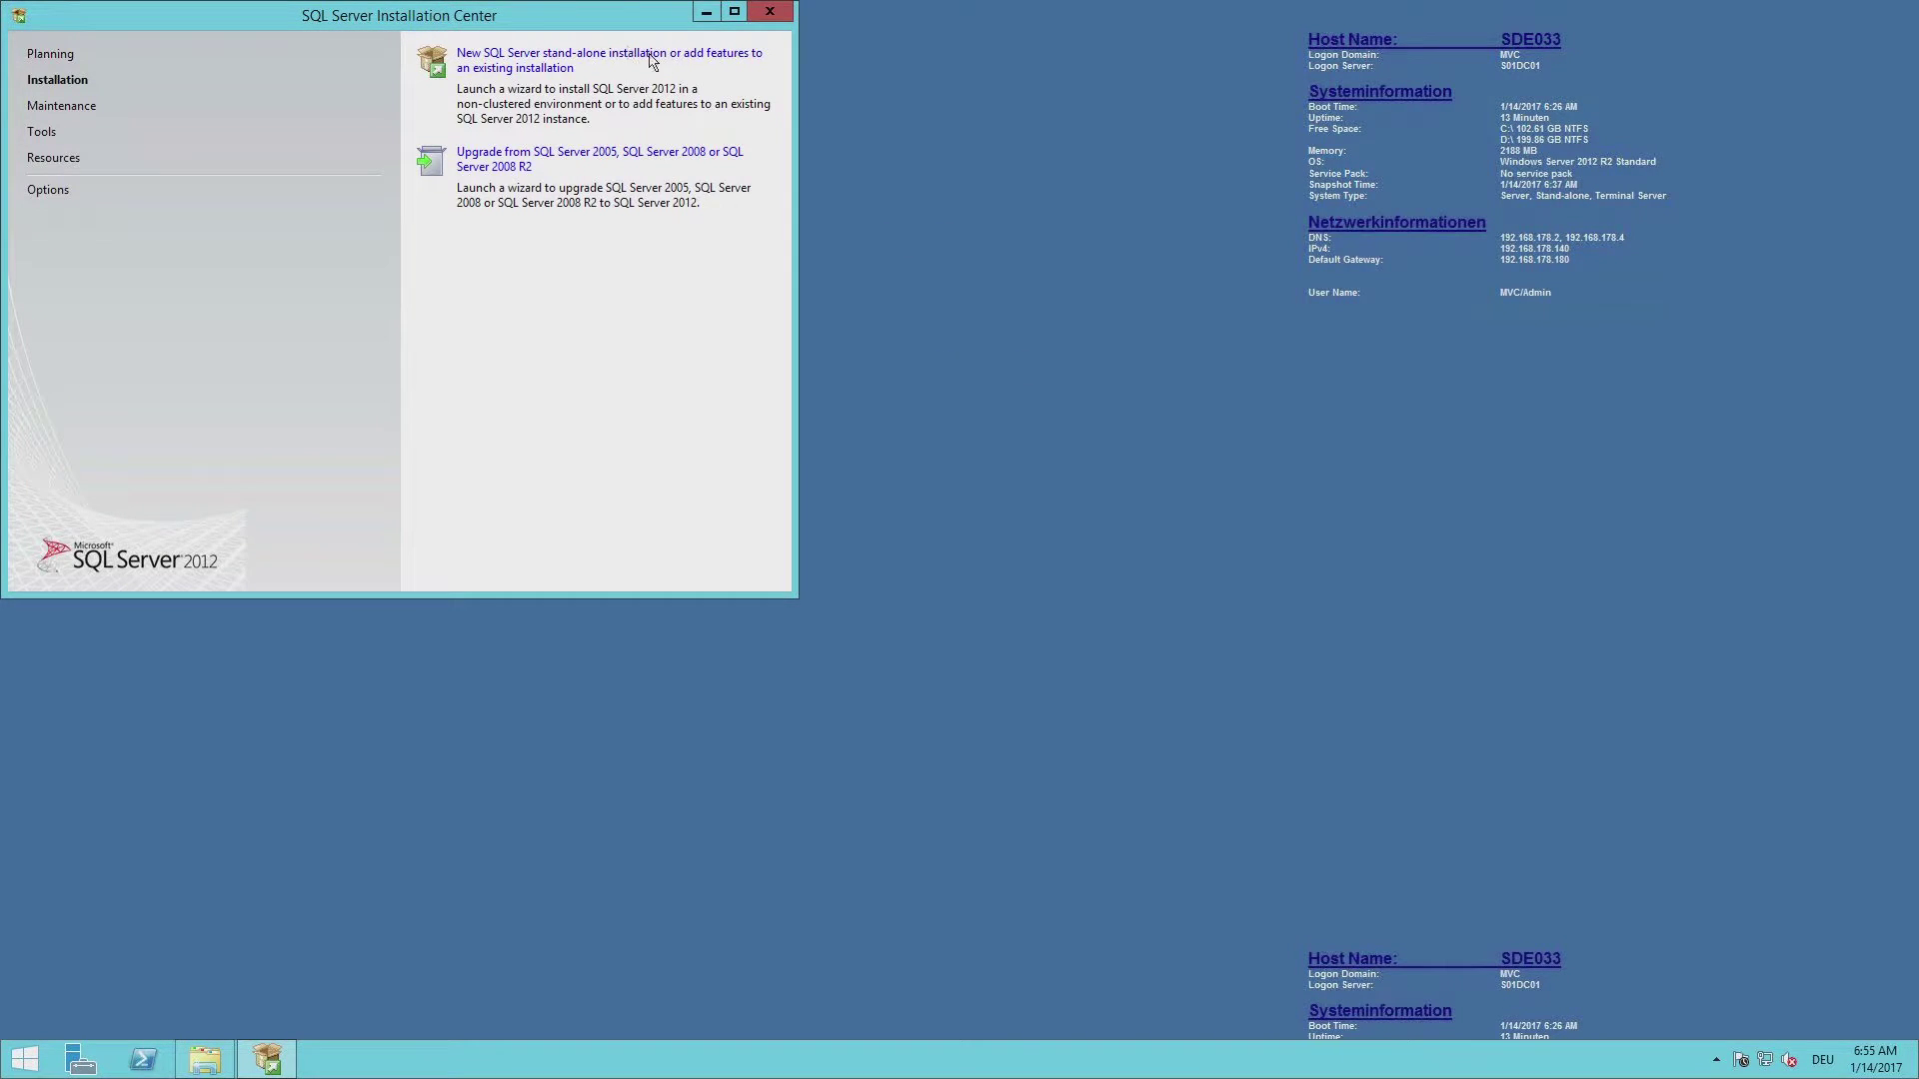
{"action": "left_click_drag", "start_coordinate": [570, 20], "coordinate": [1020, 292]}
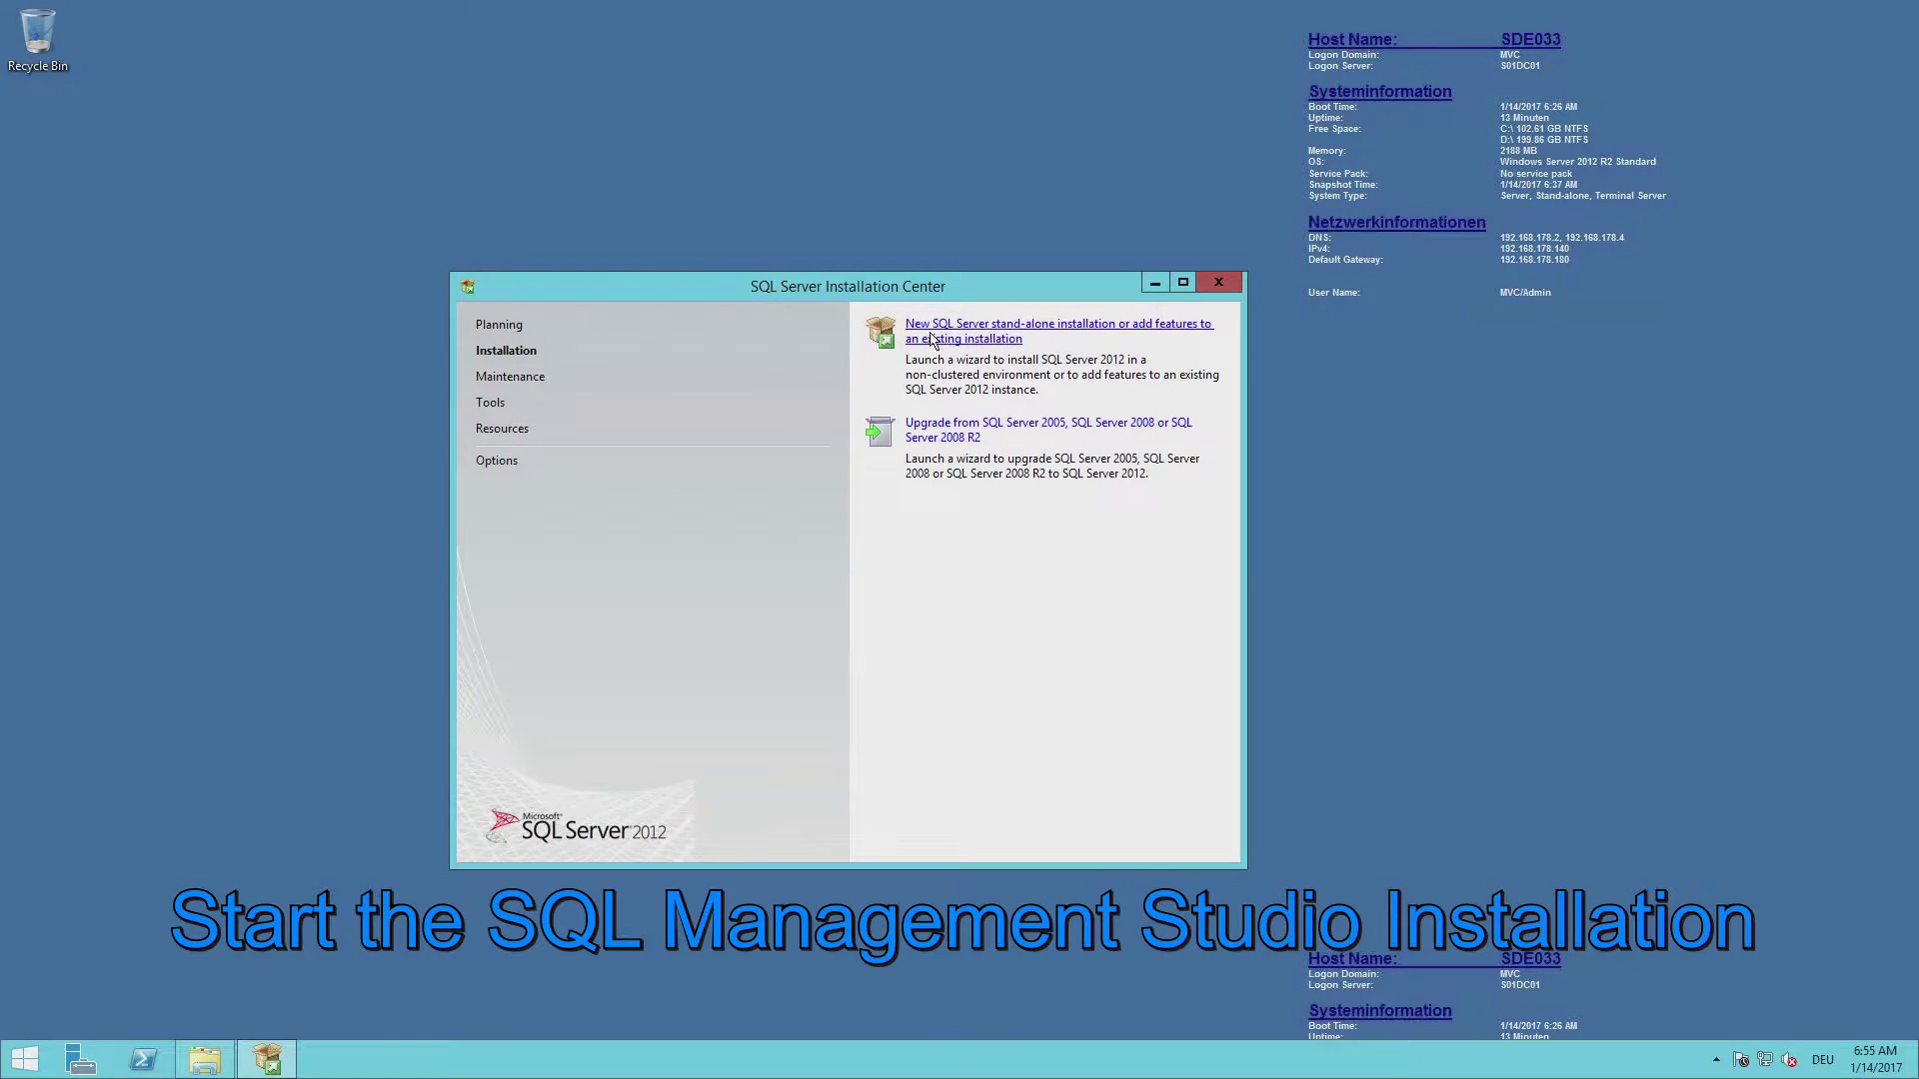
{"action": "left_click", "coordinate": [975, 342]}
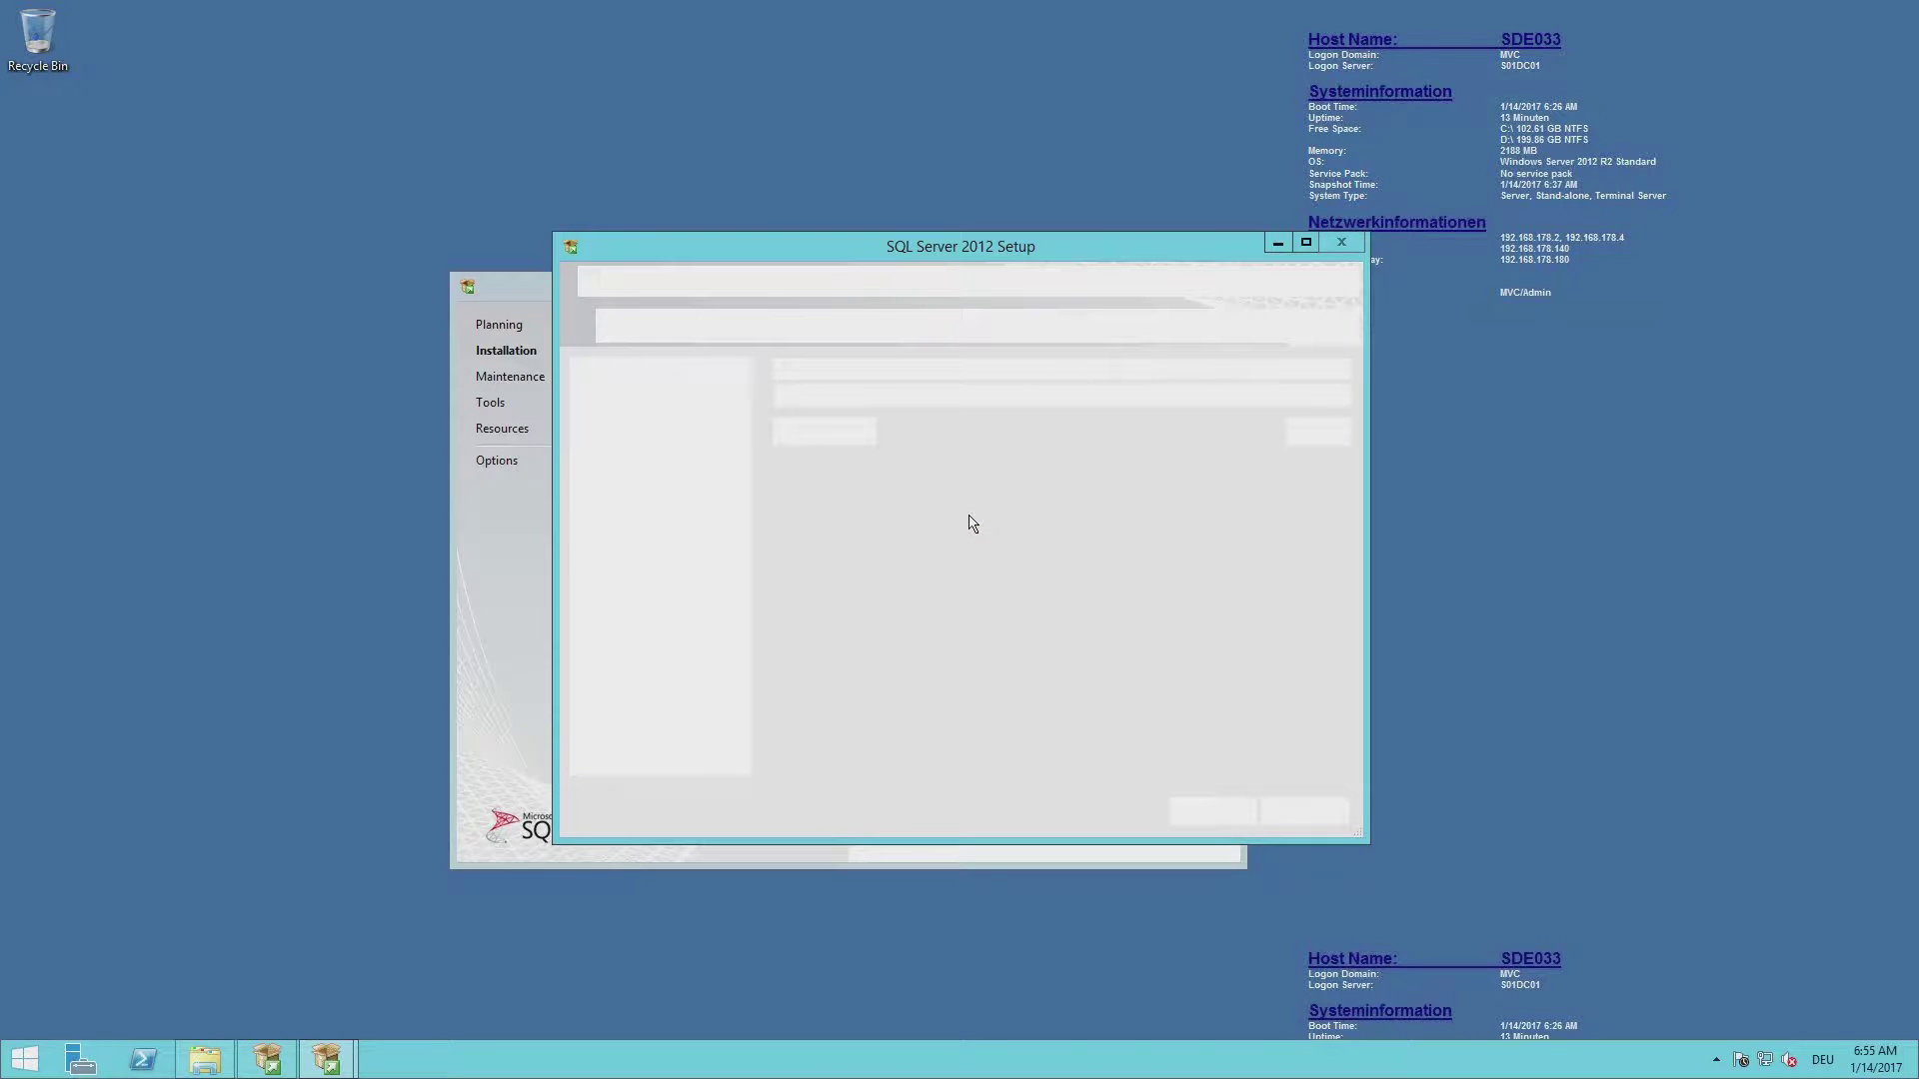
{"action": "left_click", "coordinate": [854, 440]}
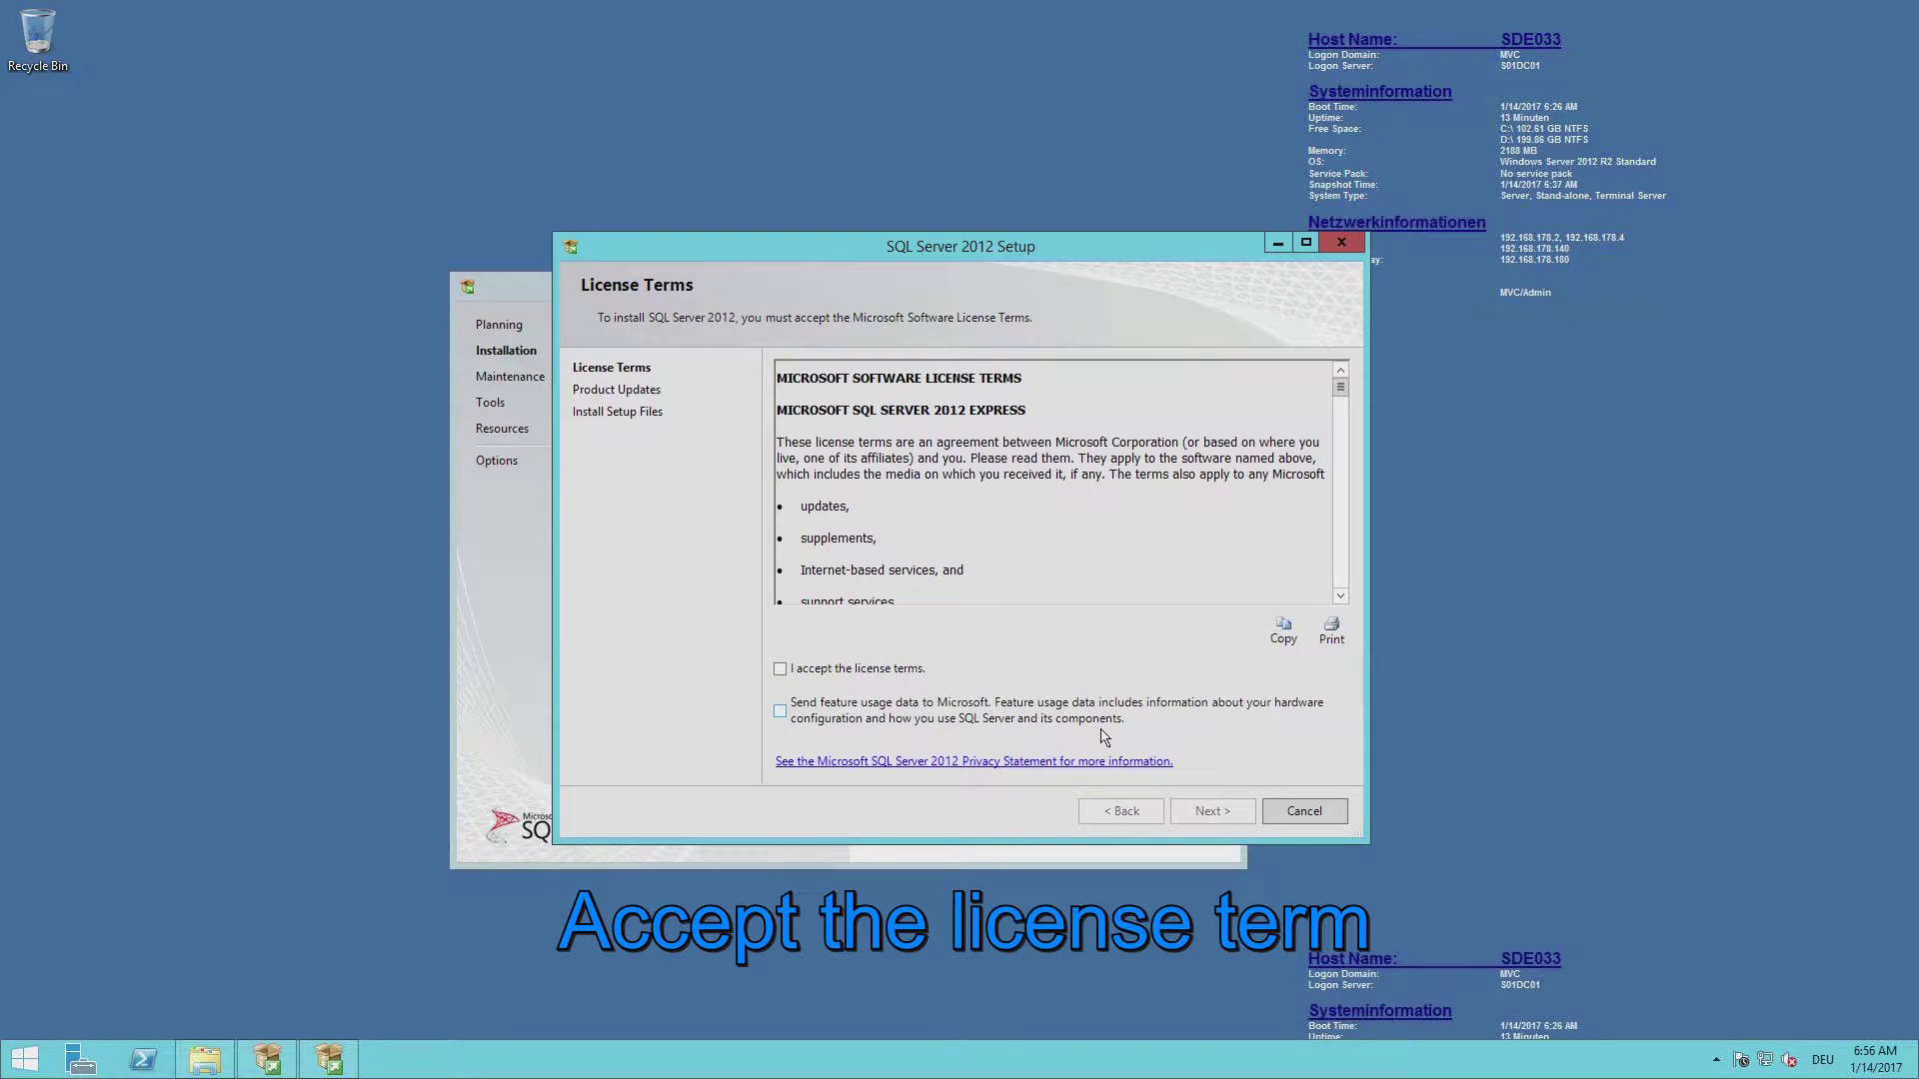
Step: Accept the SQL Server 2012 license terms and continue the setup past the product updates check
{"action": "left_click", "coordinate": [780, 668]}
{"action": "left_click", "coordinate": [1200, 809]}
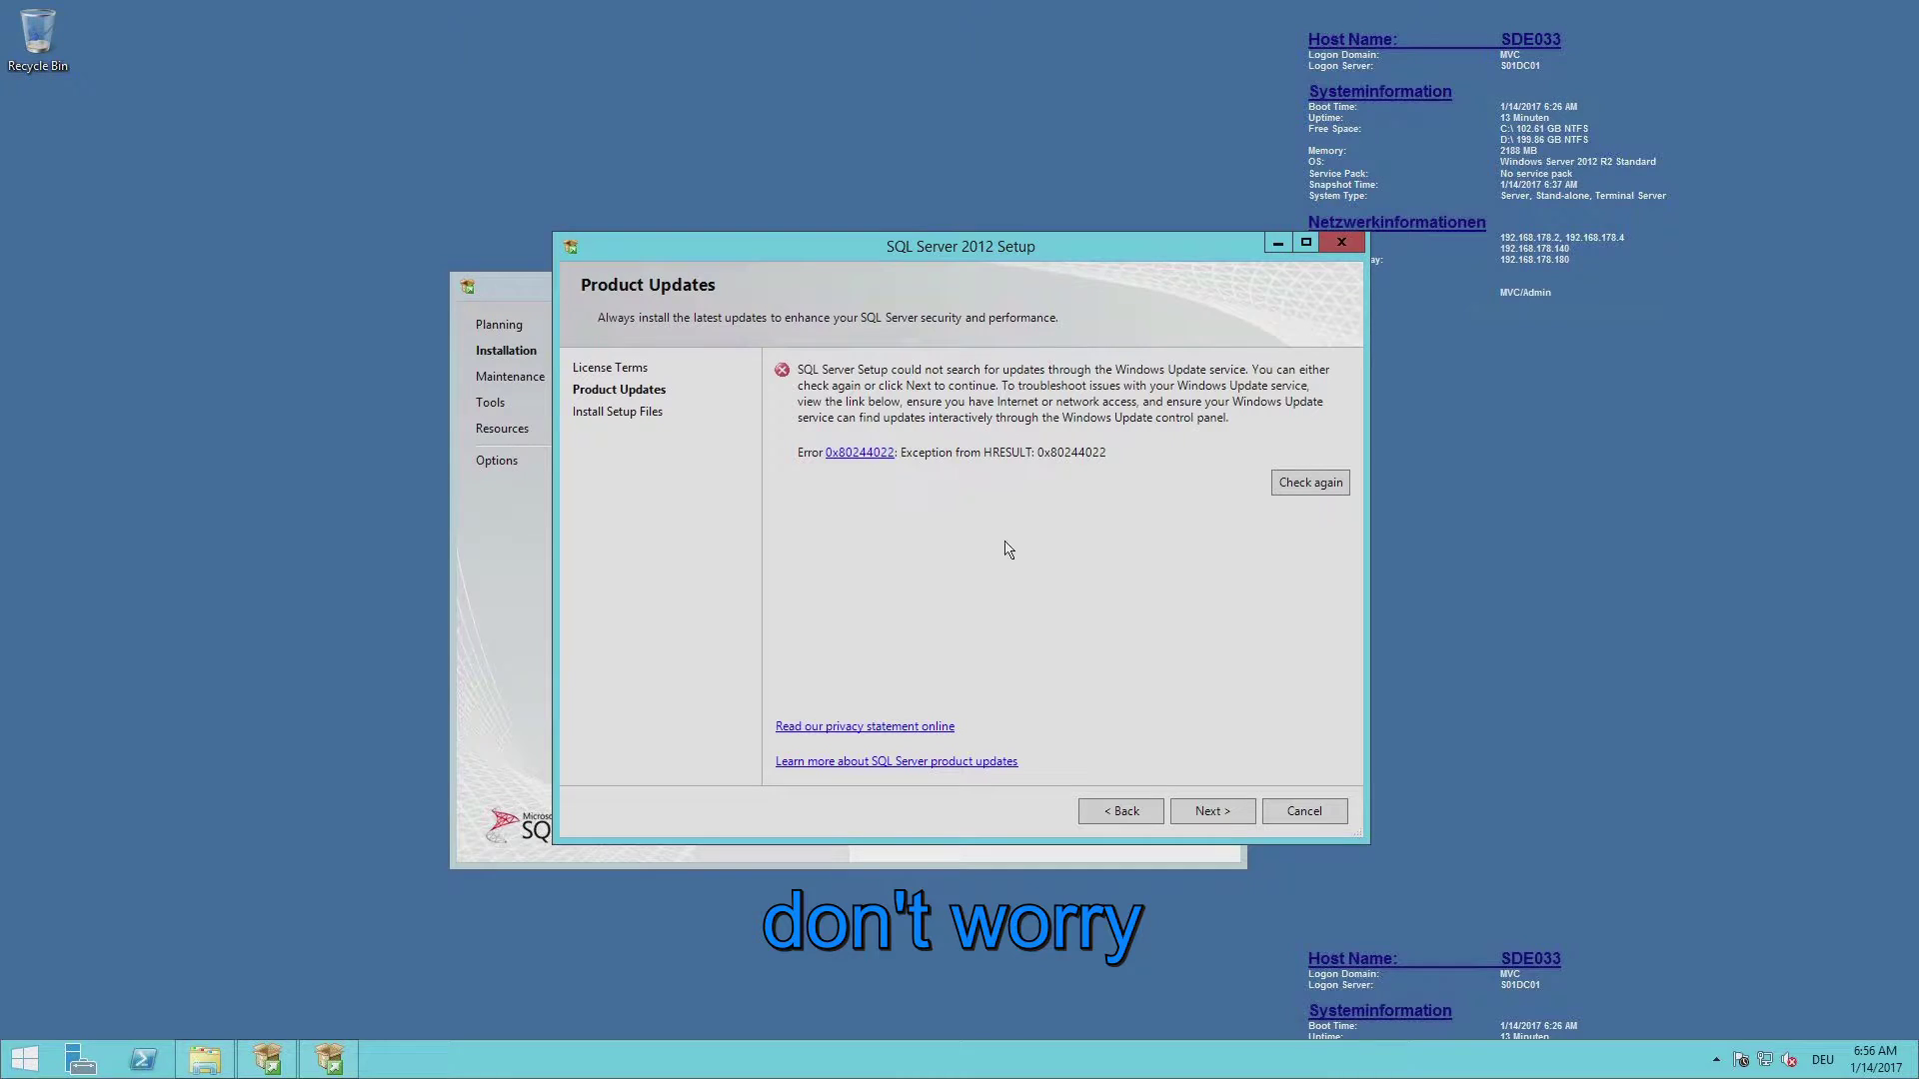
{"action": "left_click", "coordinate": [1203, 812]}
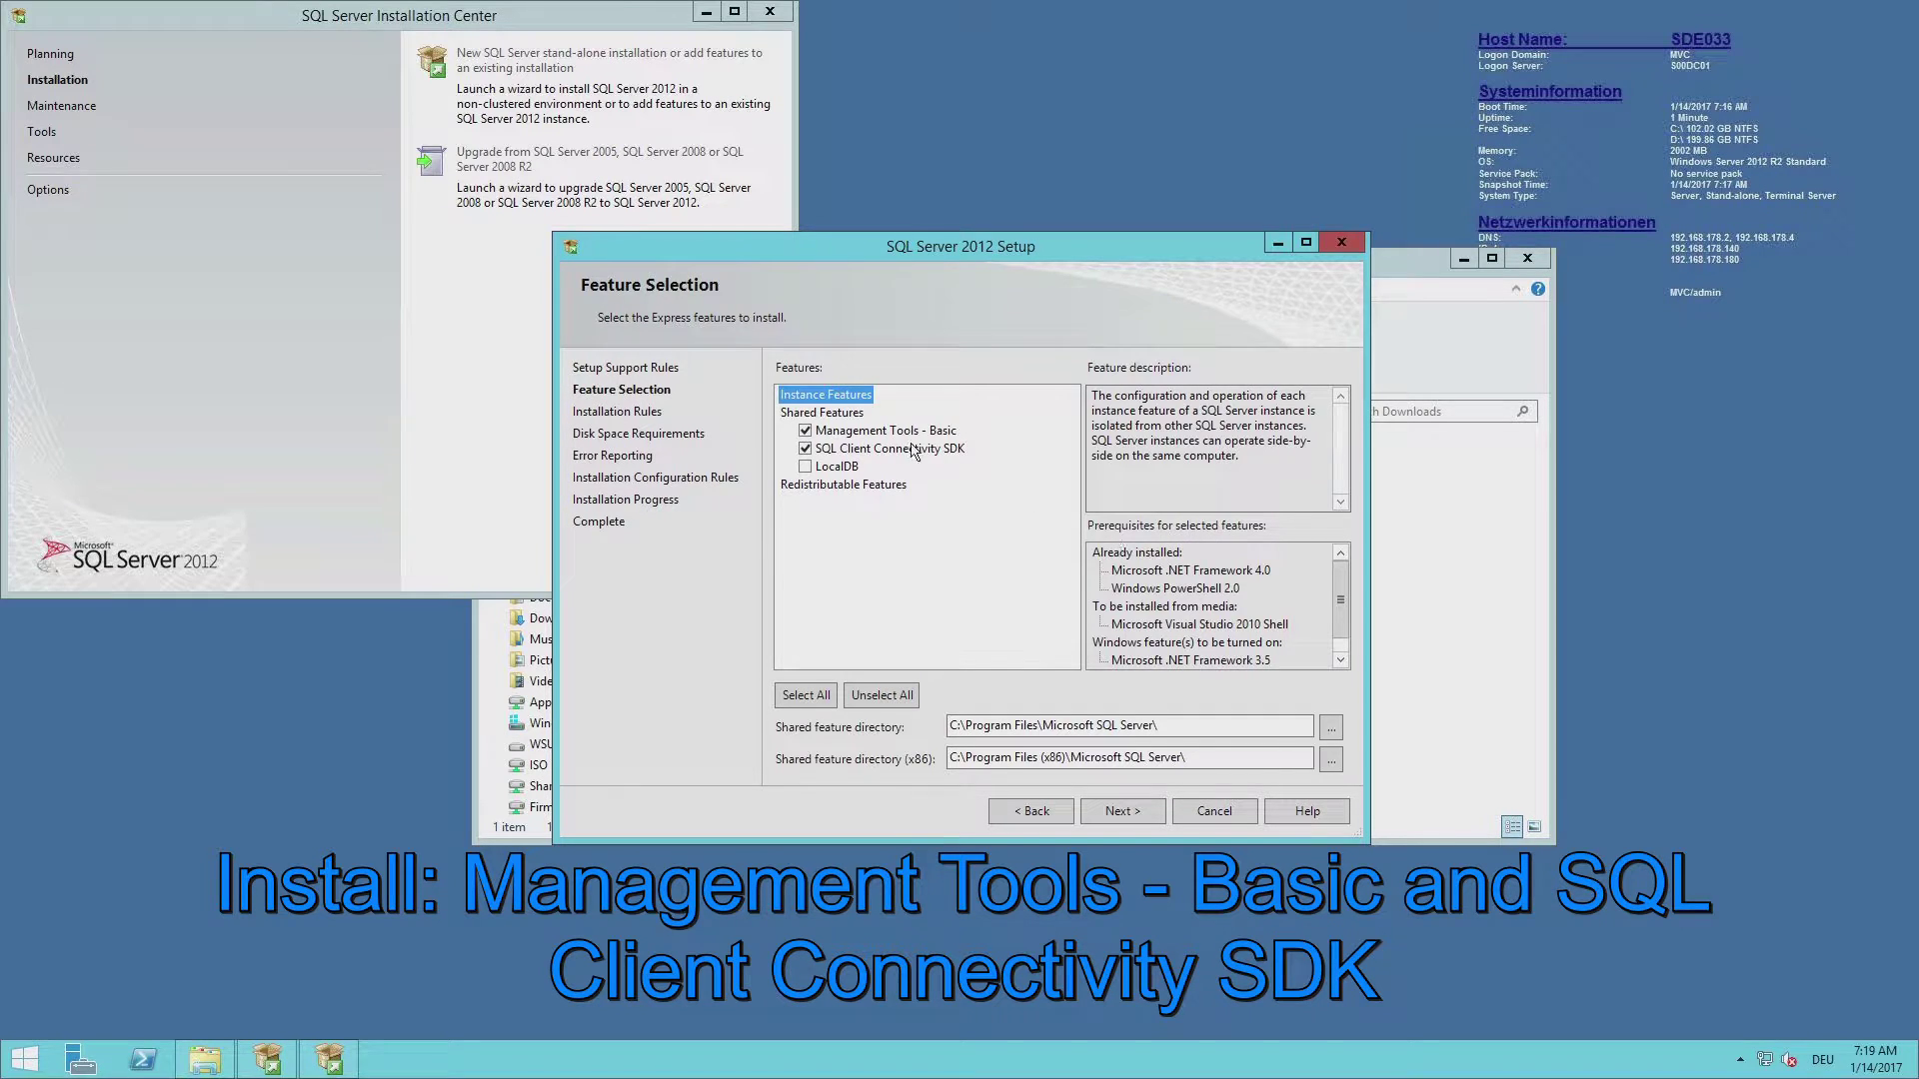
Step: Install the Management Tools - Basic and SQL Client Connectivity SDK features without error reporting, then close the setup and the Installation Center
{"action": "left_click", "coordinate": [910, 432]}
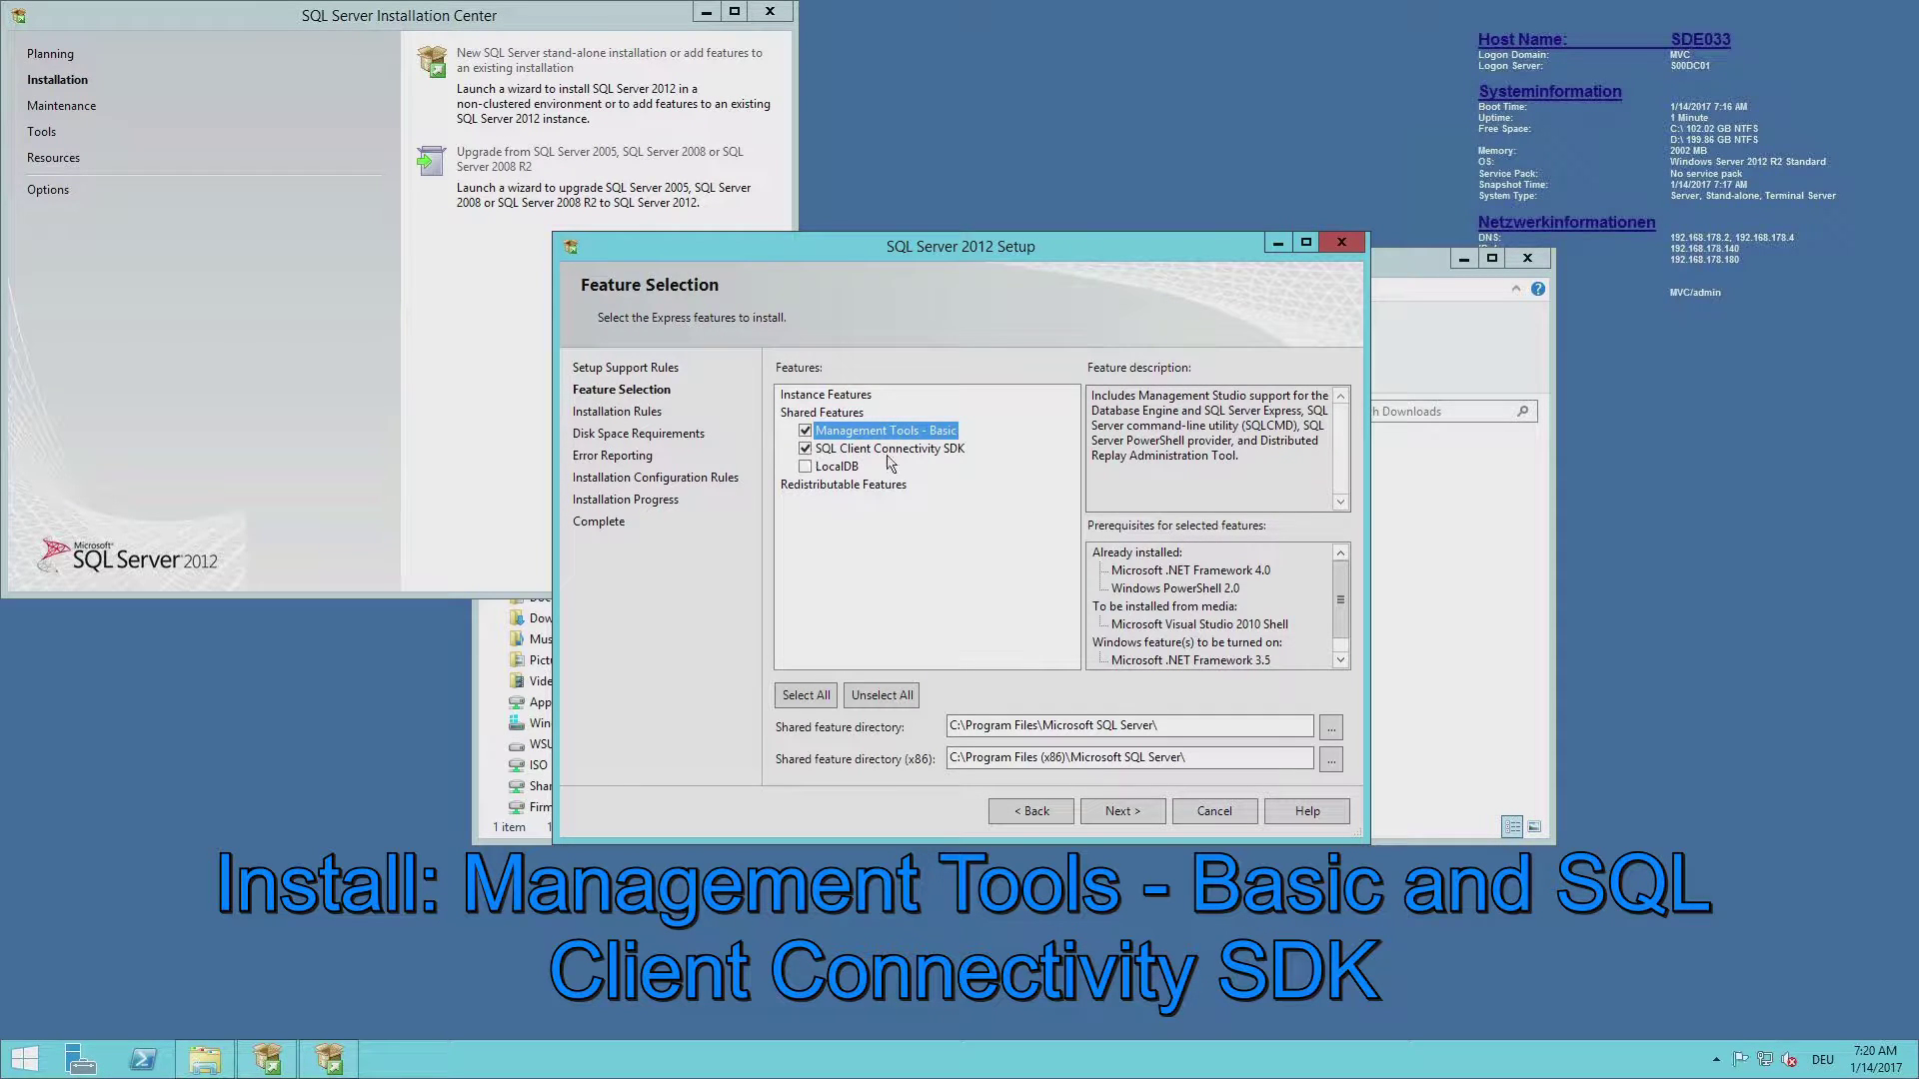
{"action": "left_click", "coordinate": [888, 450]}
{"action": "left_click", "coordinate": [1122, 812]}
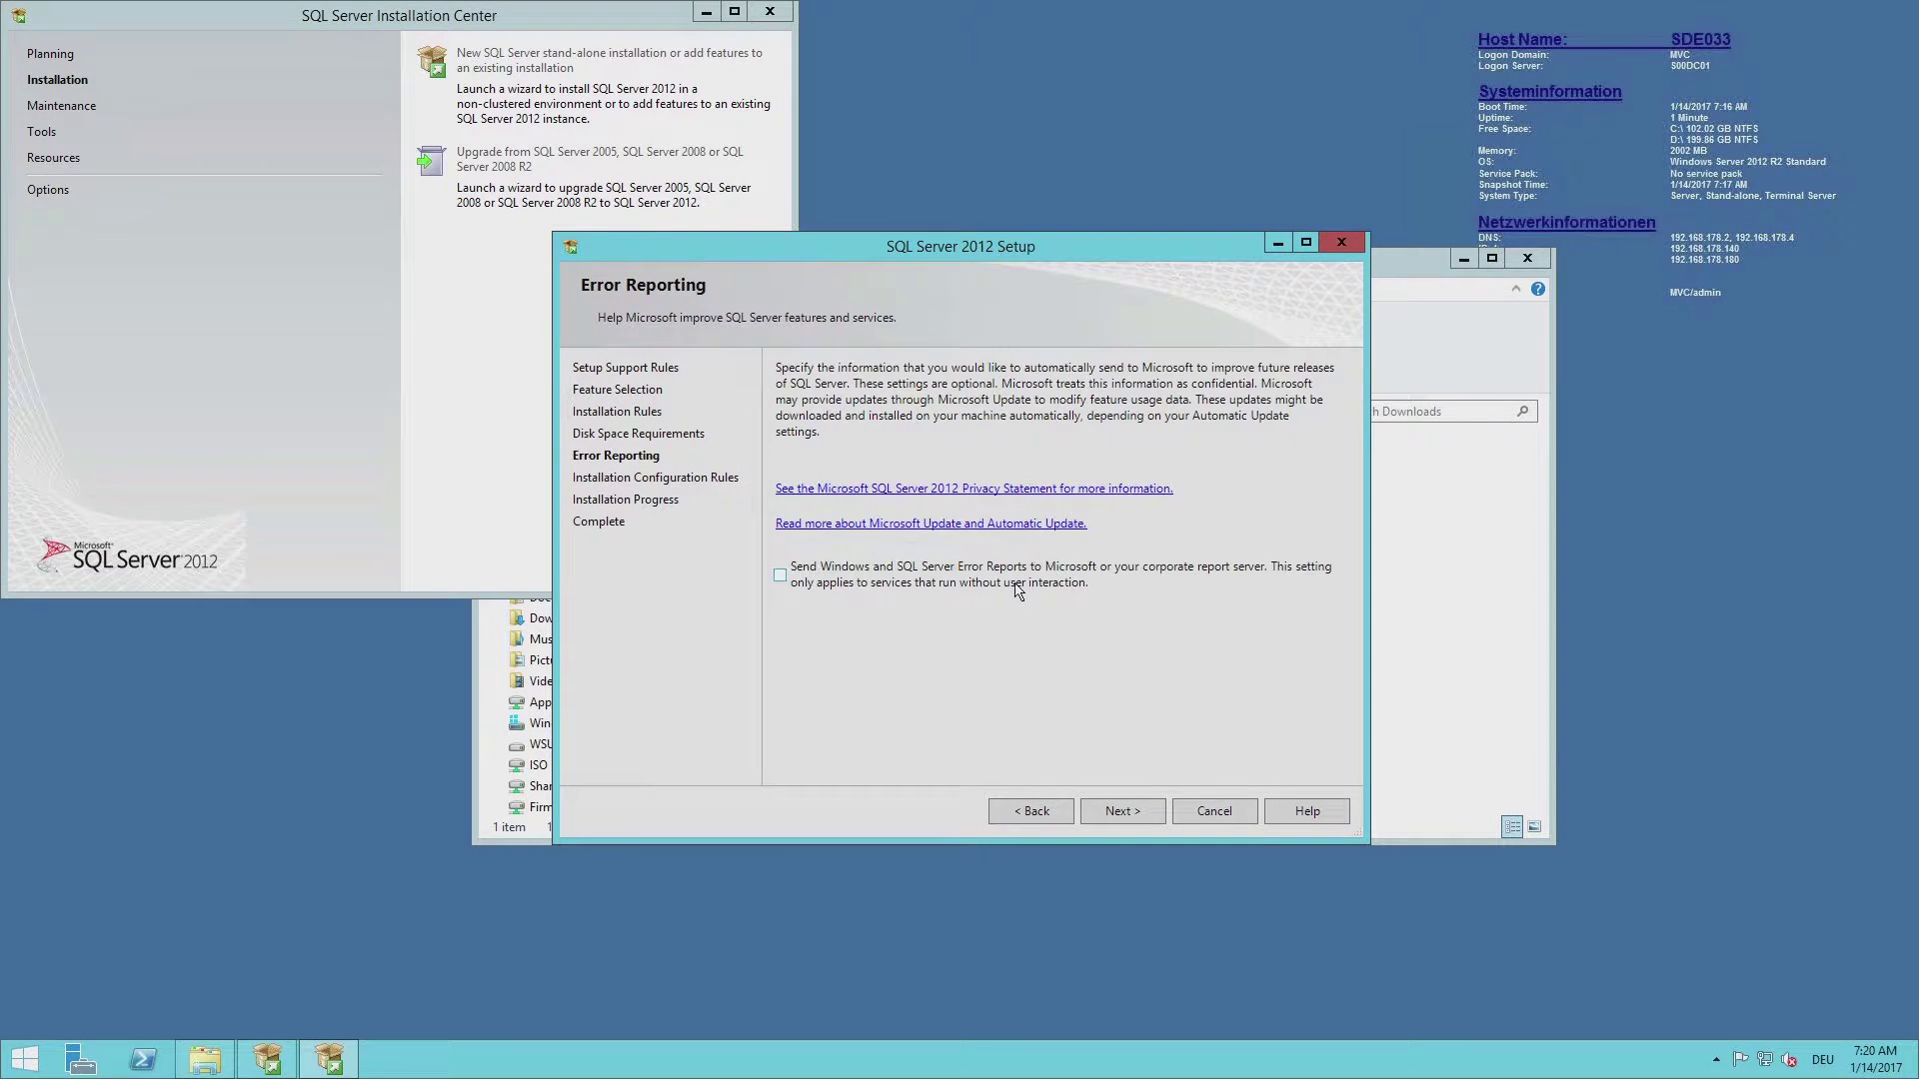
{"action": "left_click", "coordinate": [1125, 812]}
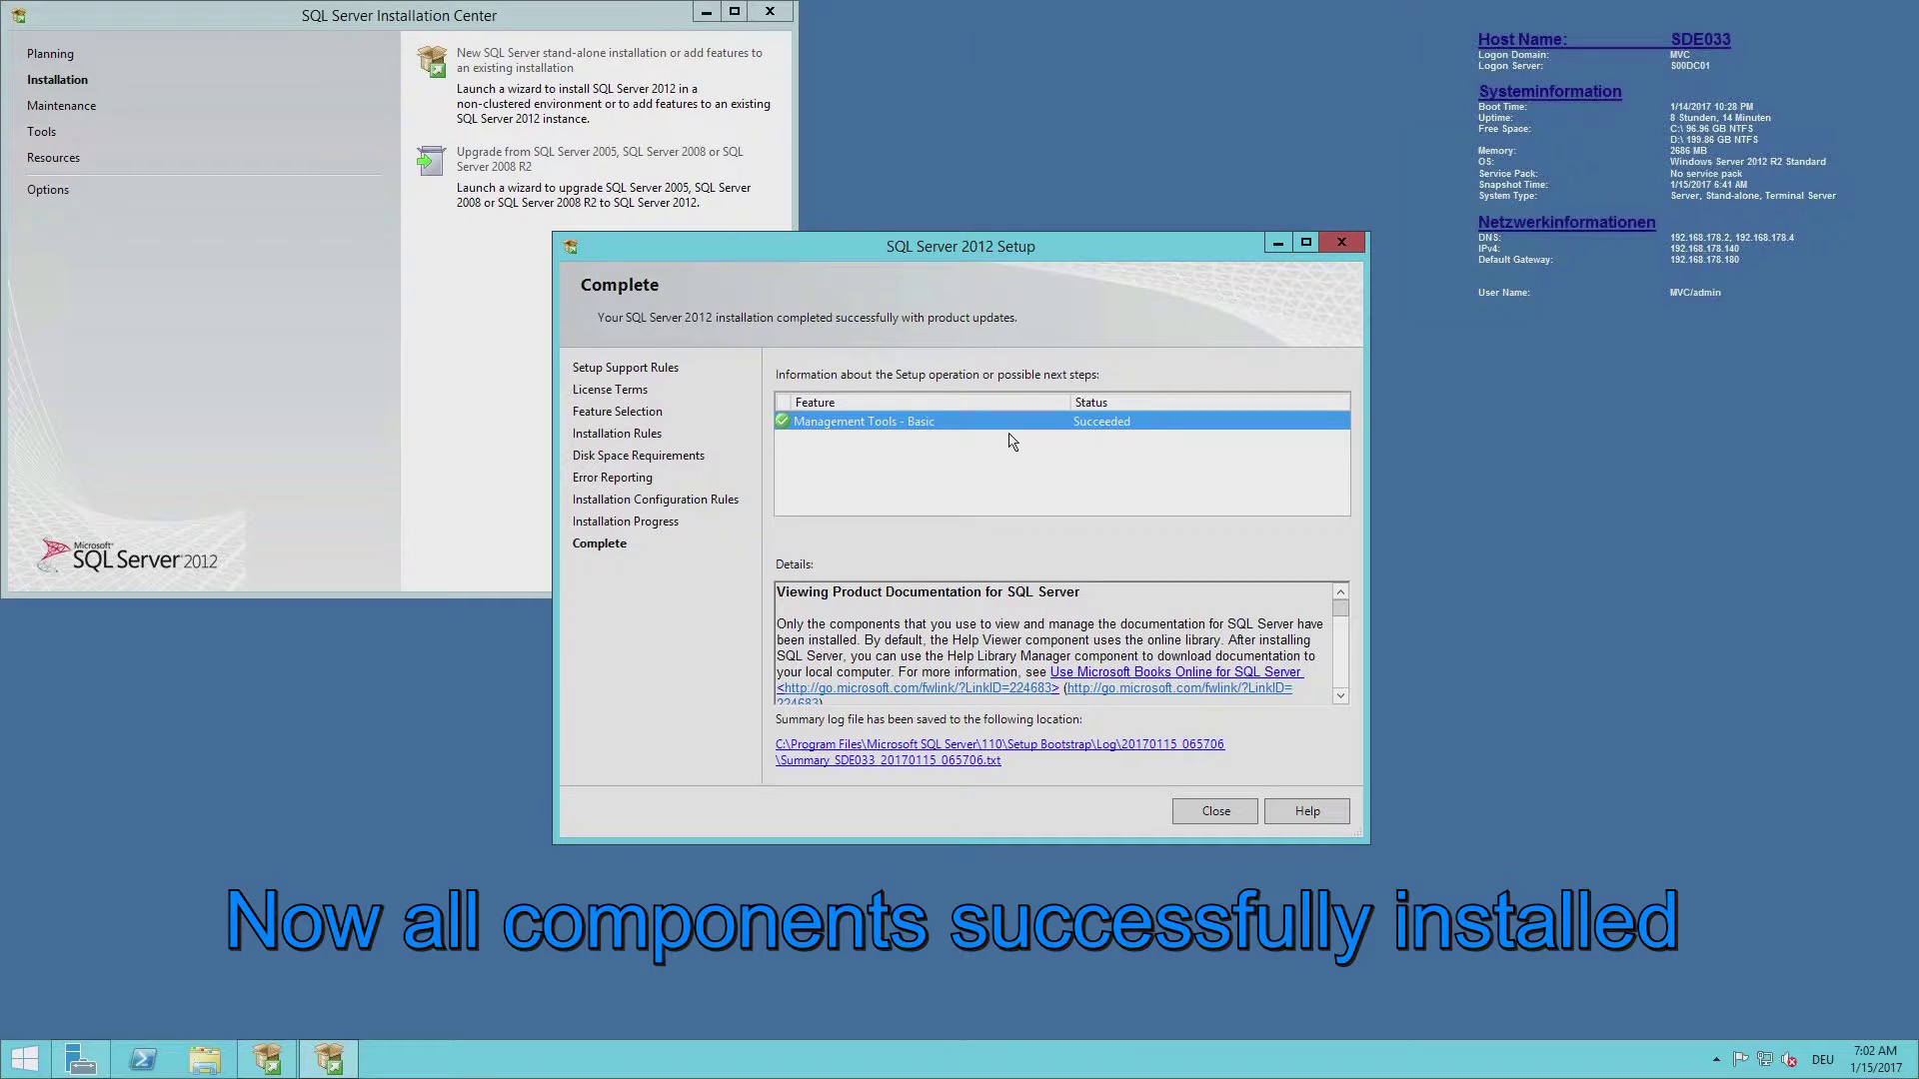
{"action": "left_click", "coordinate": [1244, 814]}
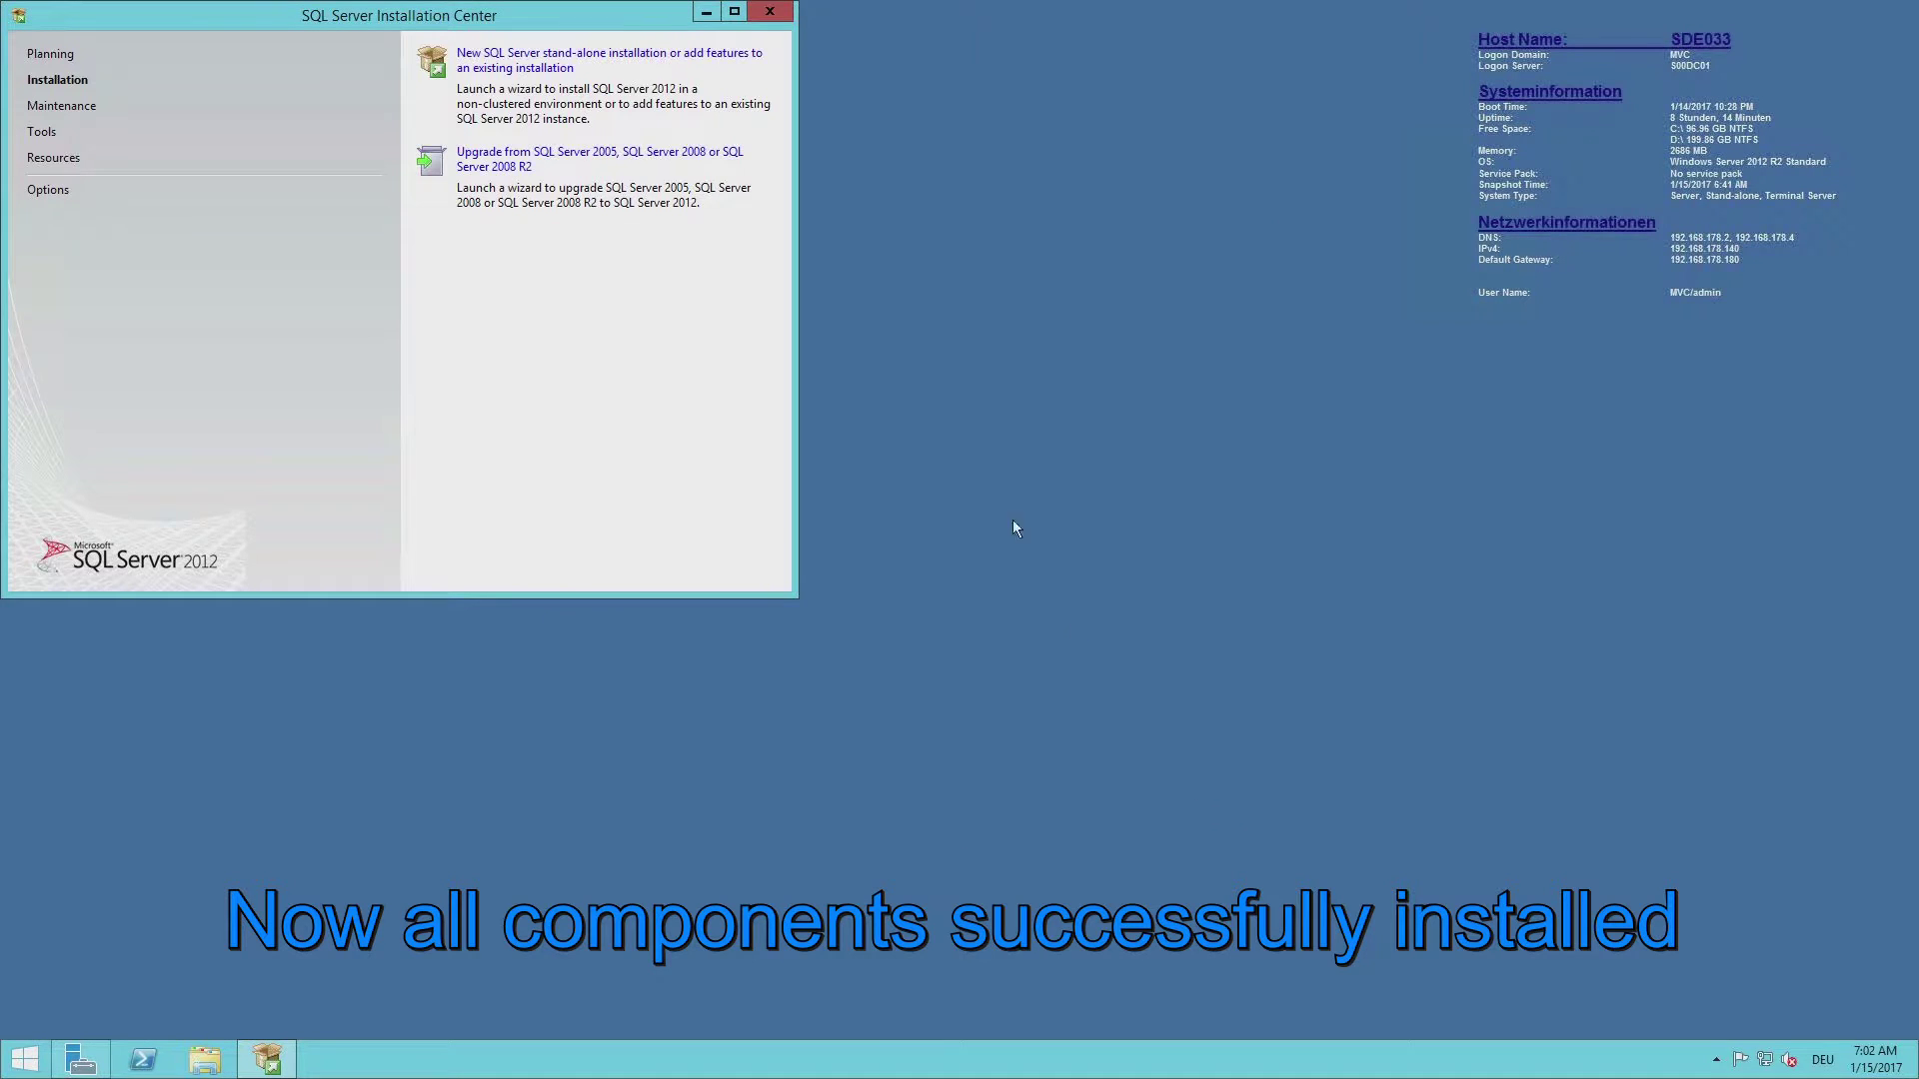
{"action": "left_click", "coordinate": [769, 12]}
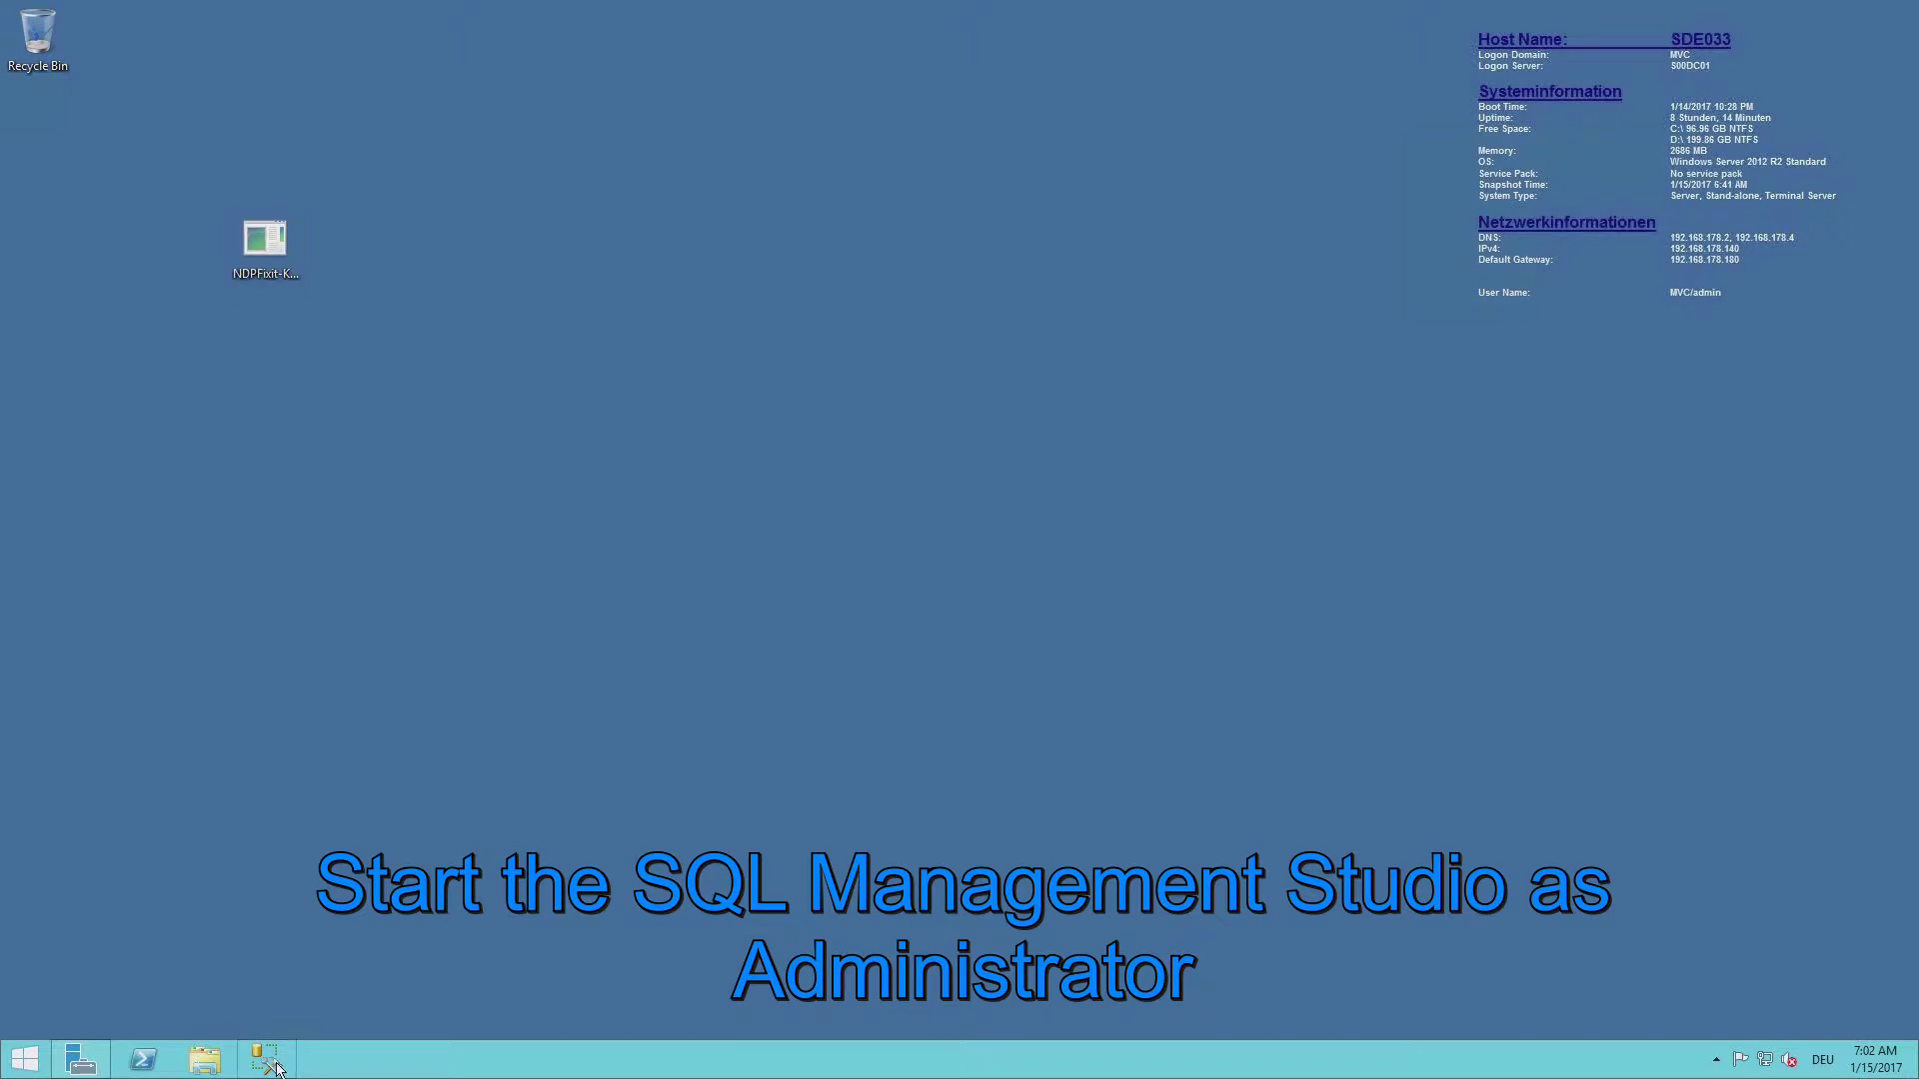
Step: Run SQL Server Management Studio as administrator and connect to \\.\pipe\MICROSOFT##WID\tsql\query with Windows Authentication
{"action": "right_click", "coordinate": [267, 1059], "text": "shift"}
{"action": "left_click", "coordinate": [459, 739]}
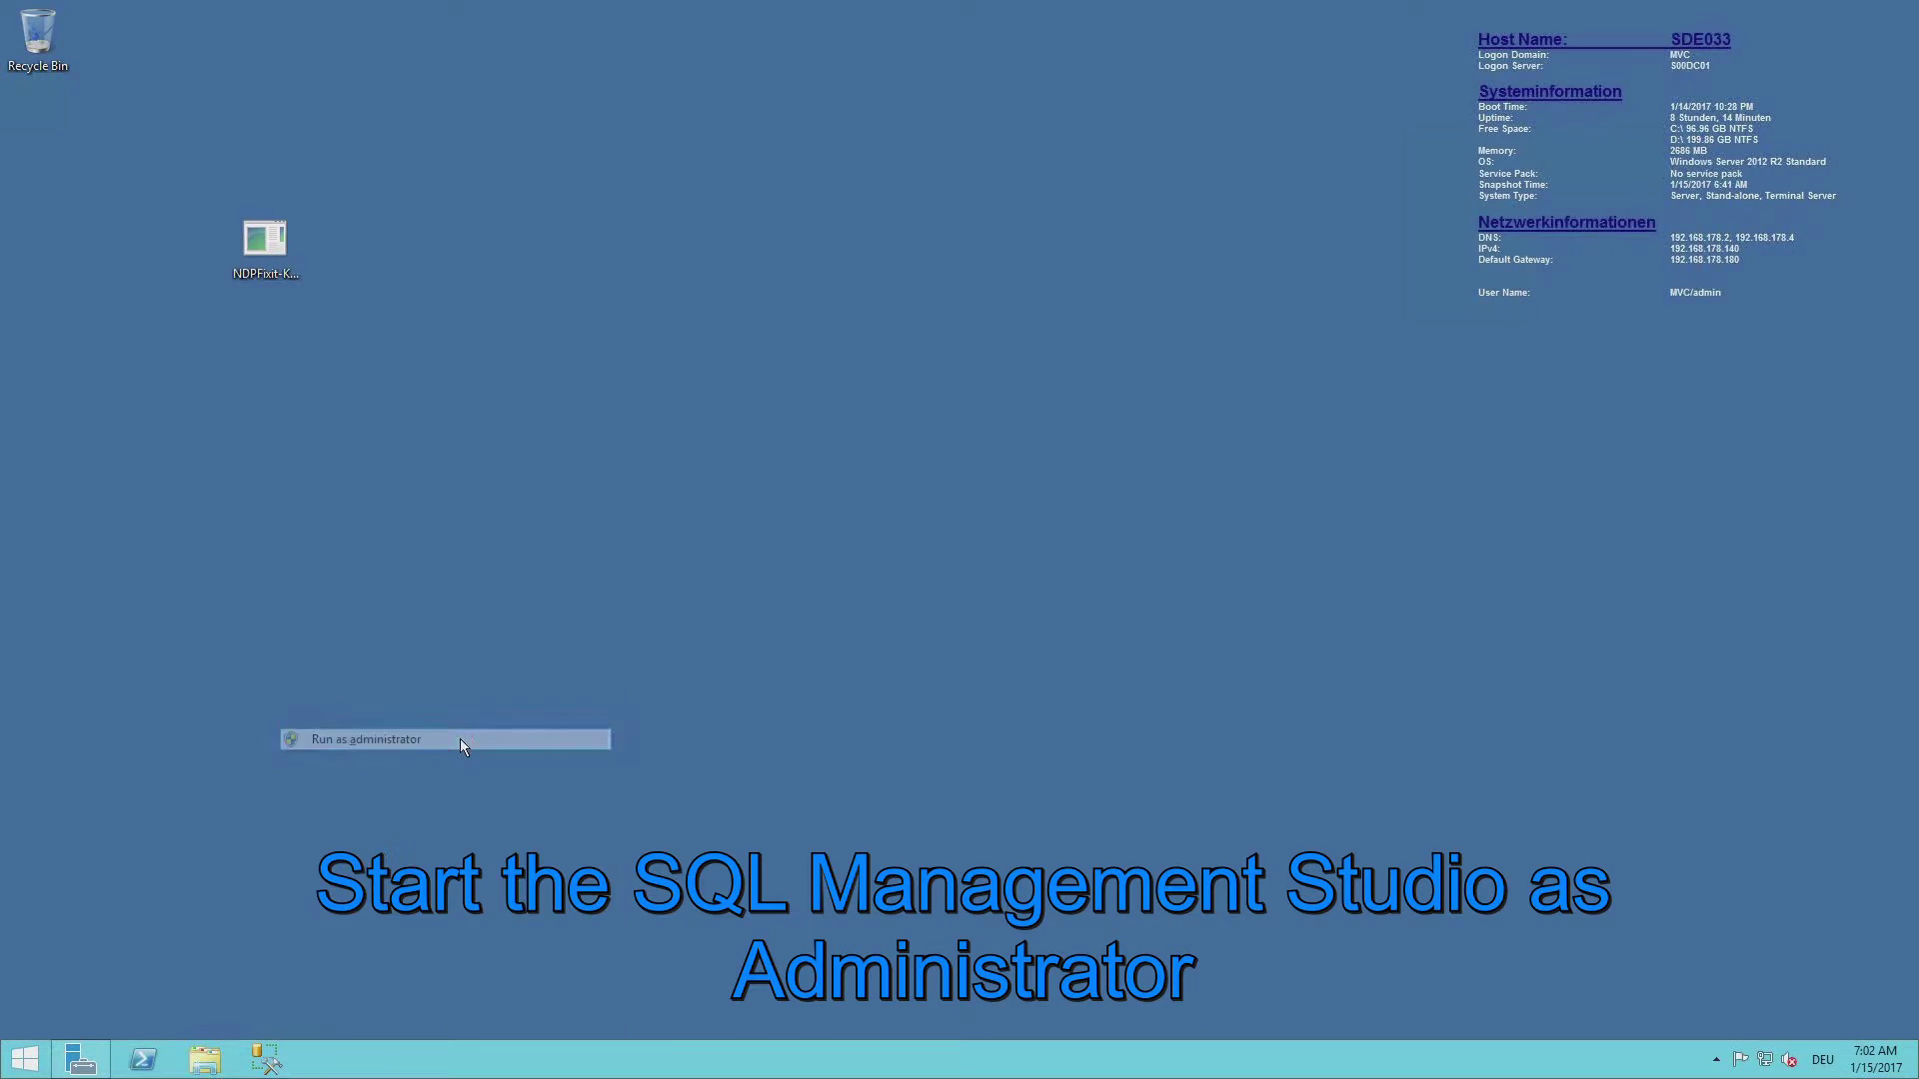
{"action": "left_click", "coordinate": [1048, 569]}
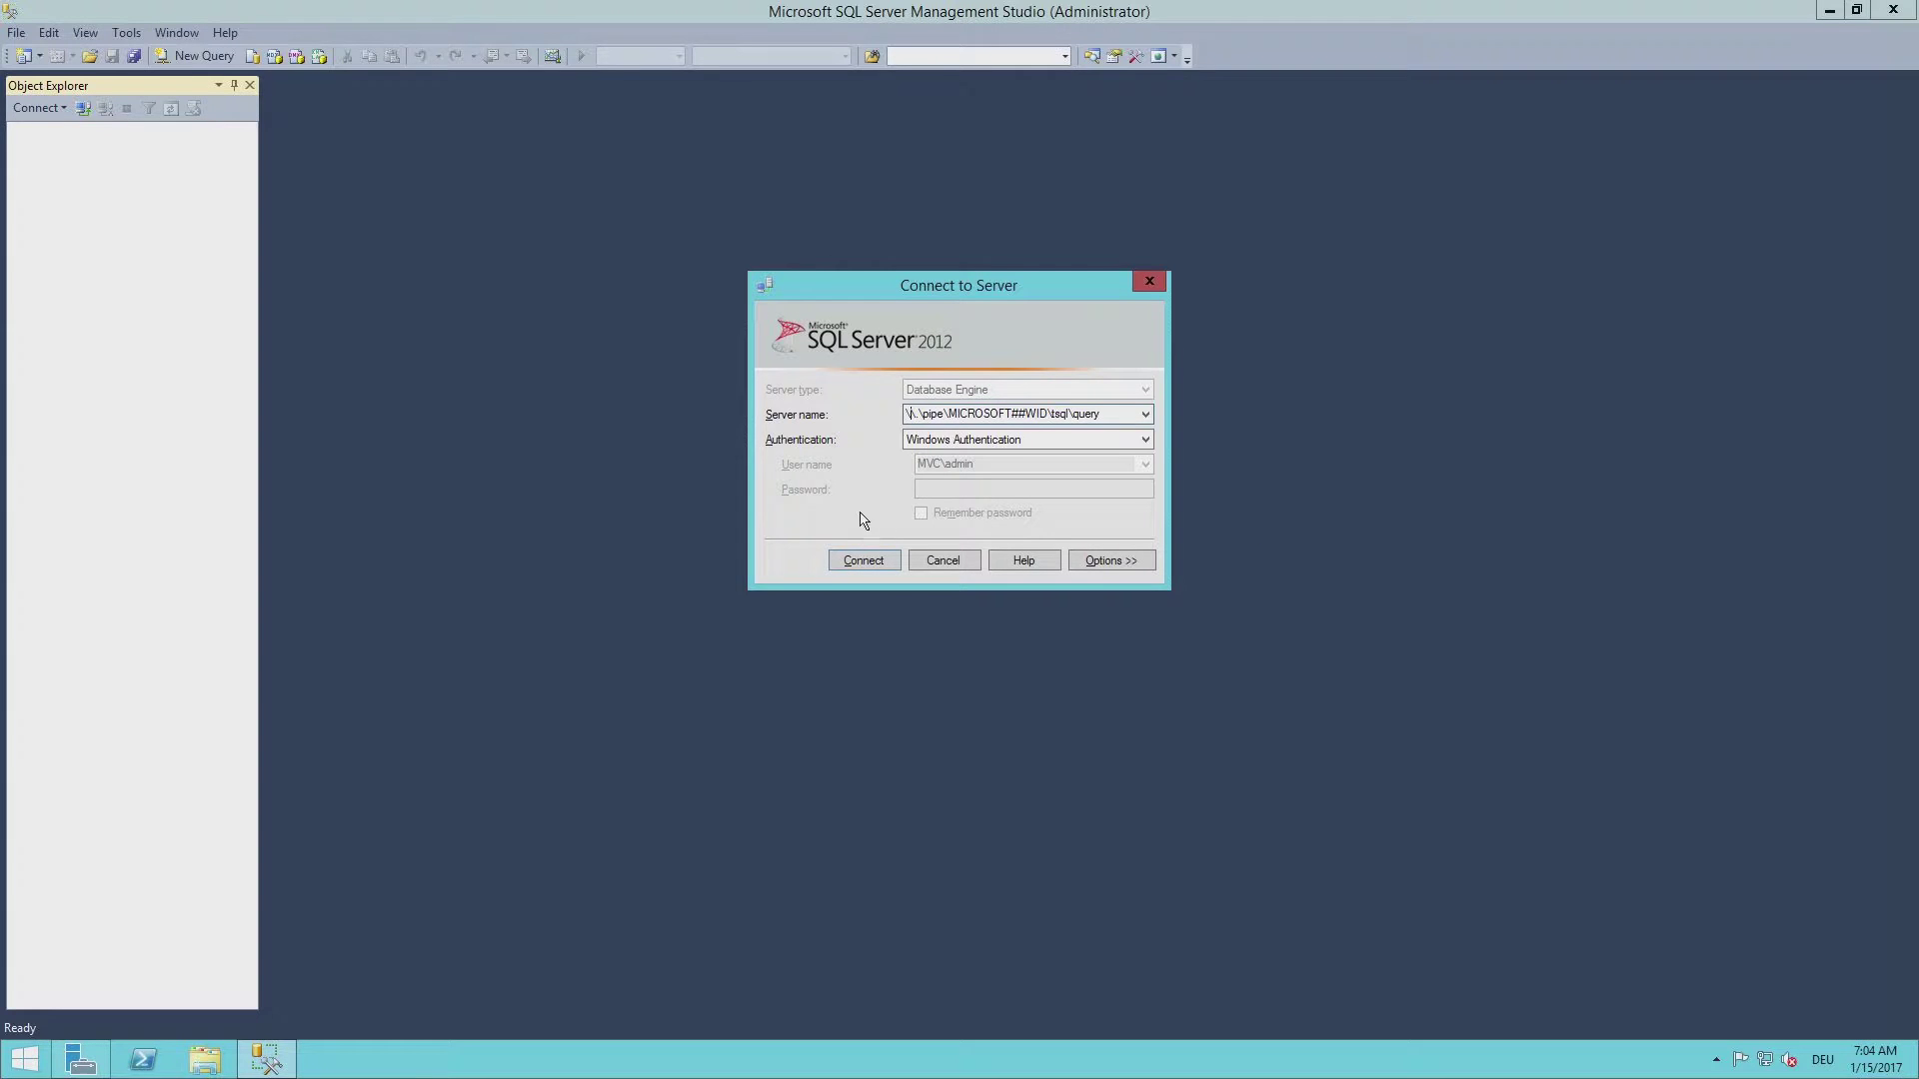
{"action": "left_click", "coordinate": [862, 559]}
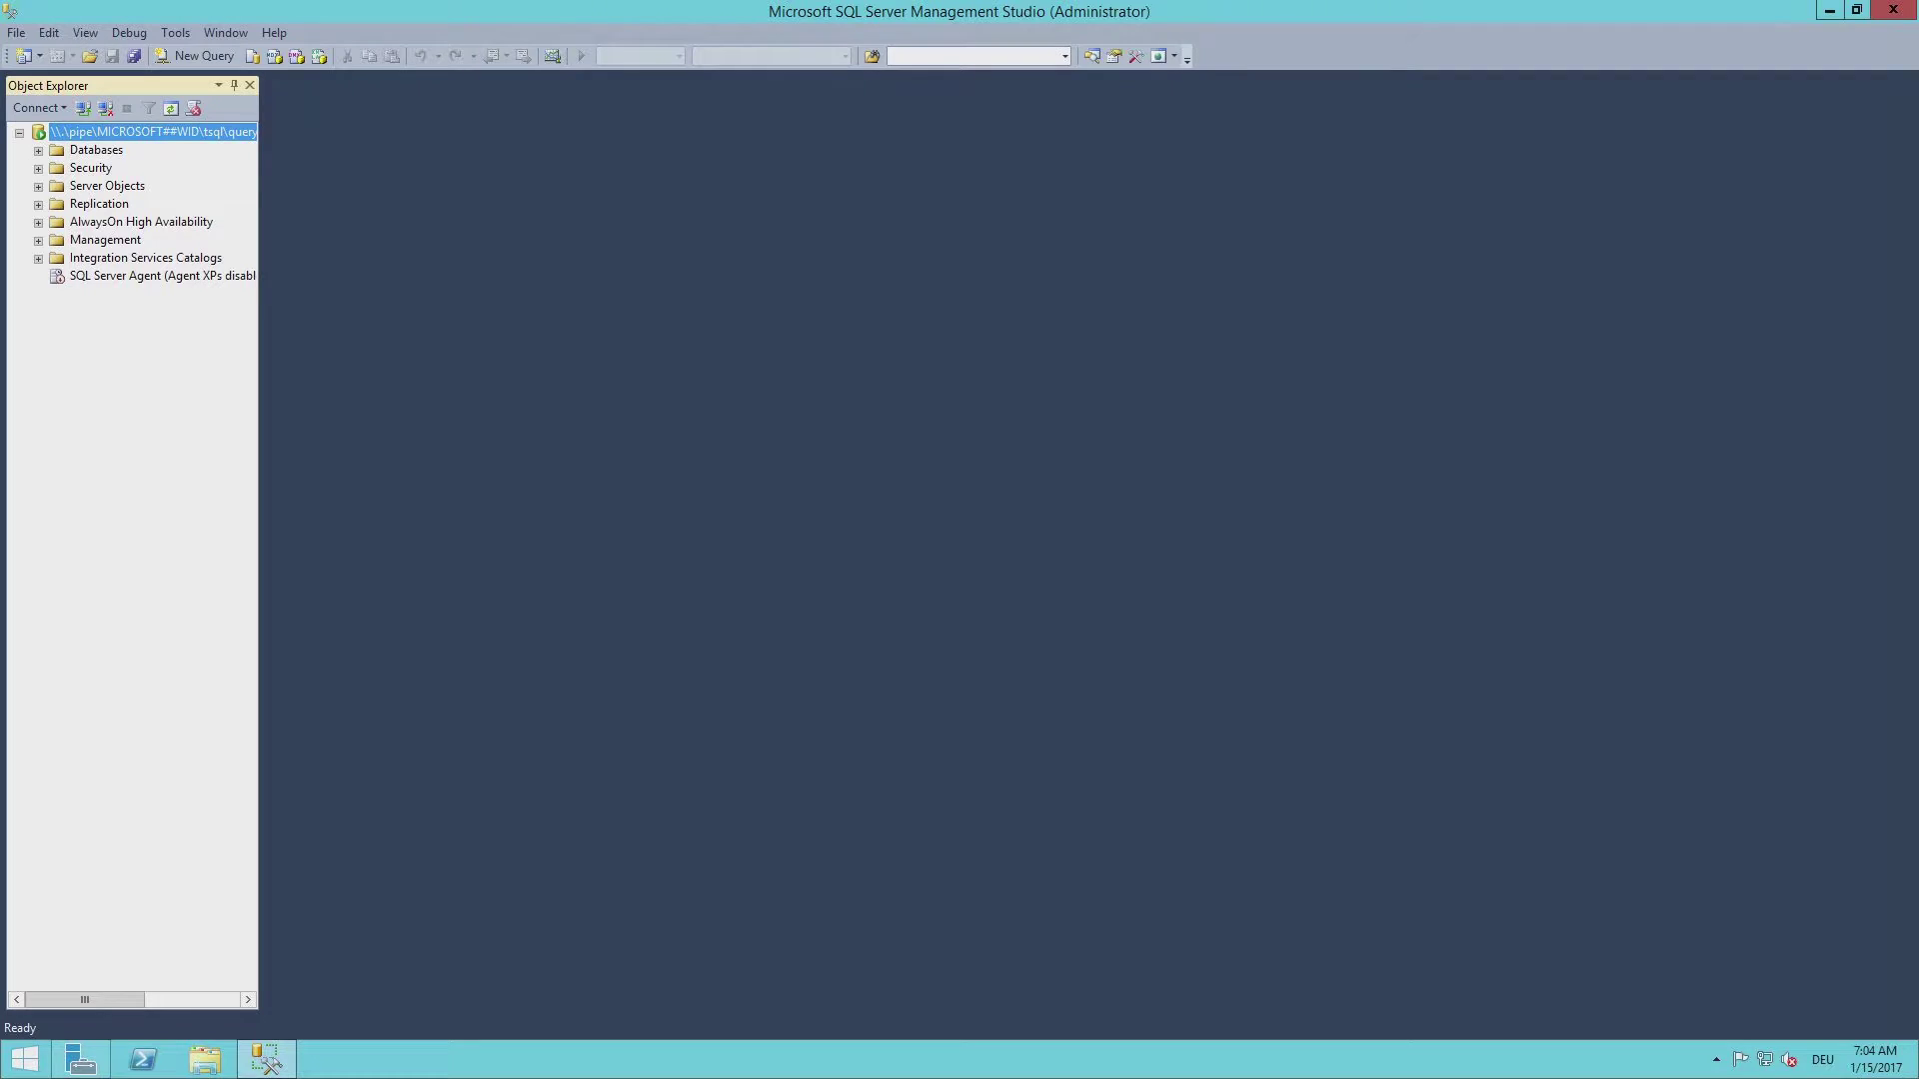
Step: Detach the SUSDB database from the server with the Drop Connections option enabled
{"action": "left_click", "coordinate": [38, 151]}
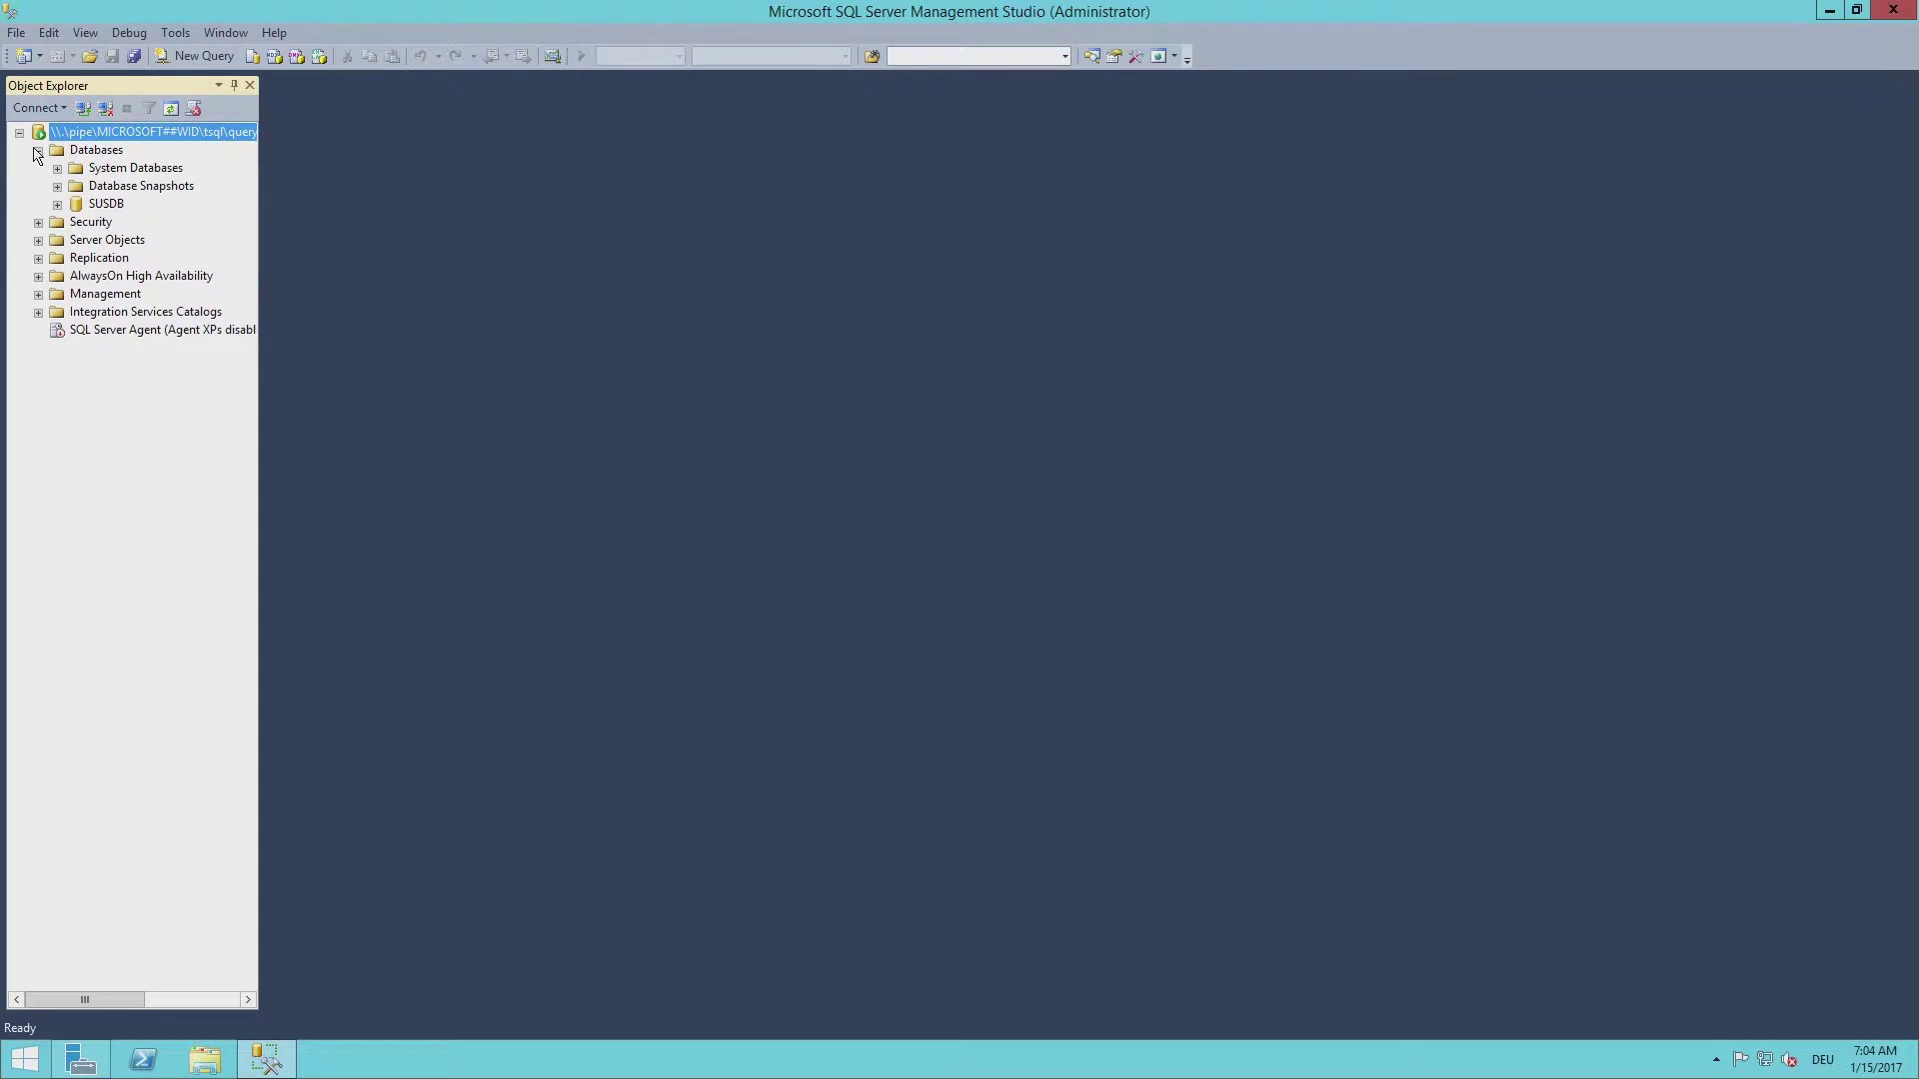
{"action": "left_click", "coordinate": [92, 207]}
{"action": "right_click", "coordinate": [88, 208]}
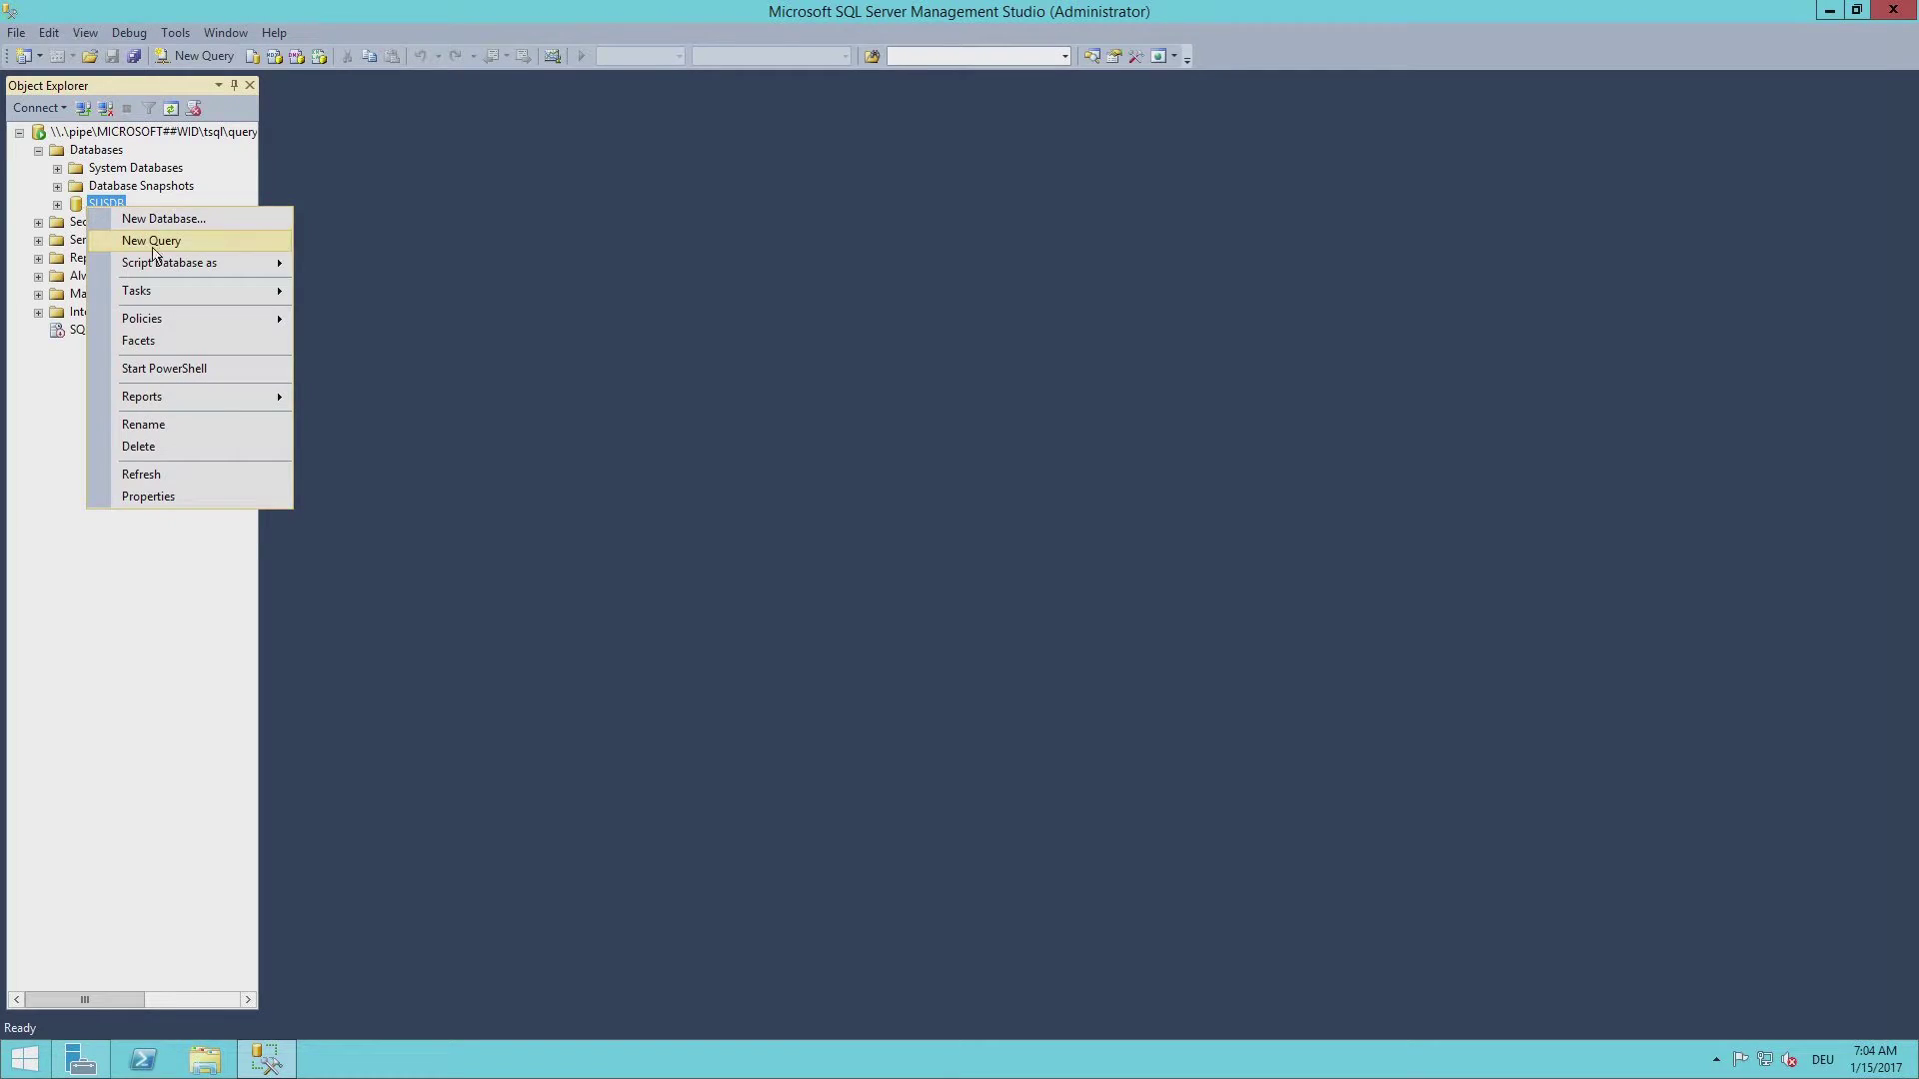
{"action": "mouse_move", "coordinate": [140, 292]}
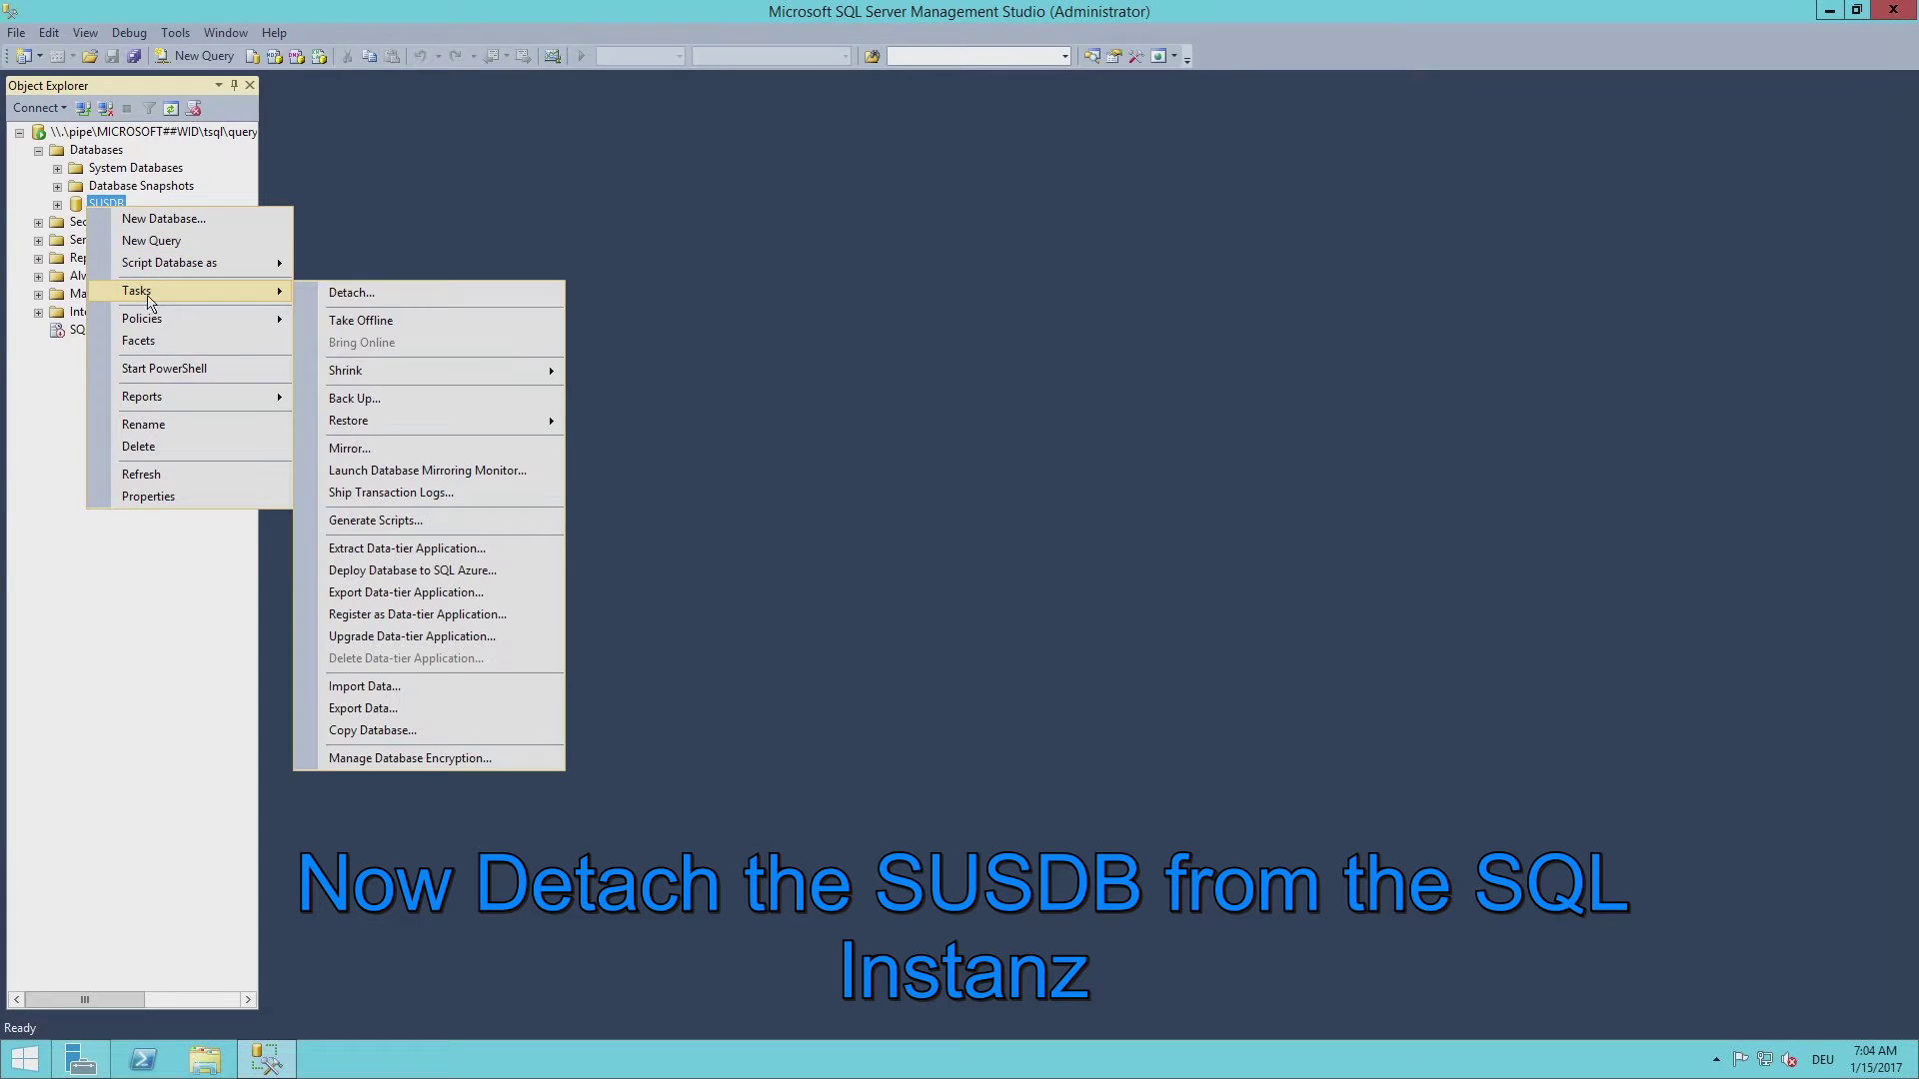
{"action": "left_click", "coordinate": [394, 296]}
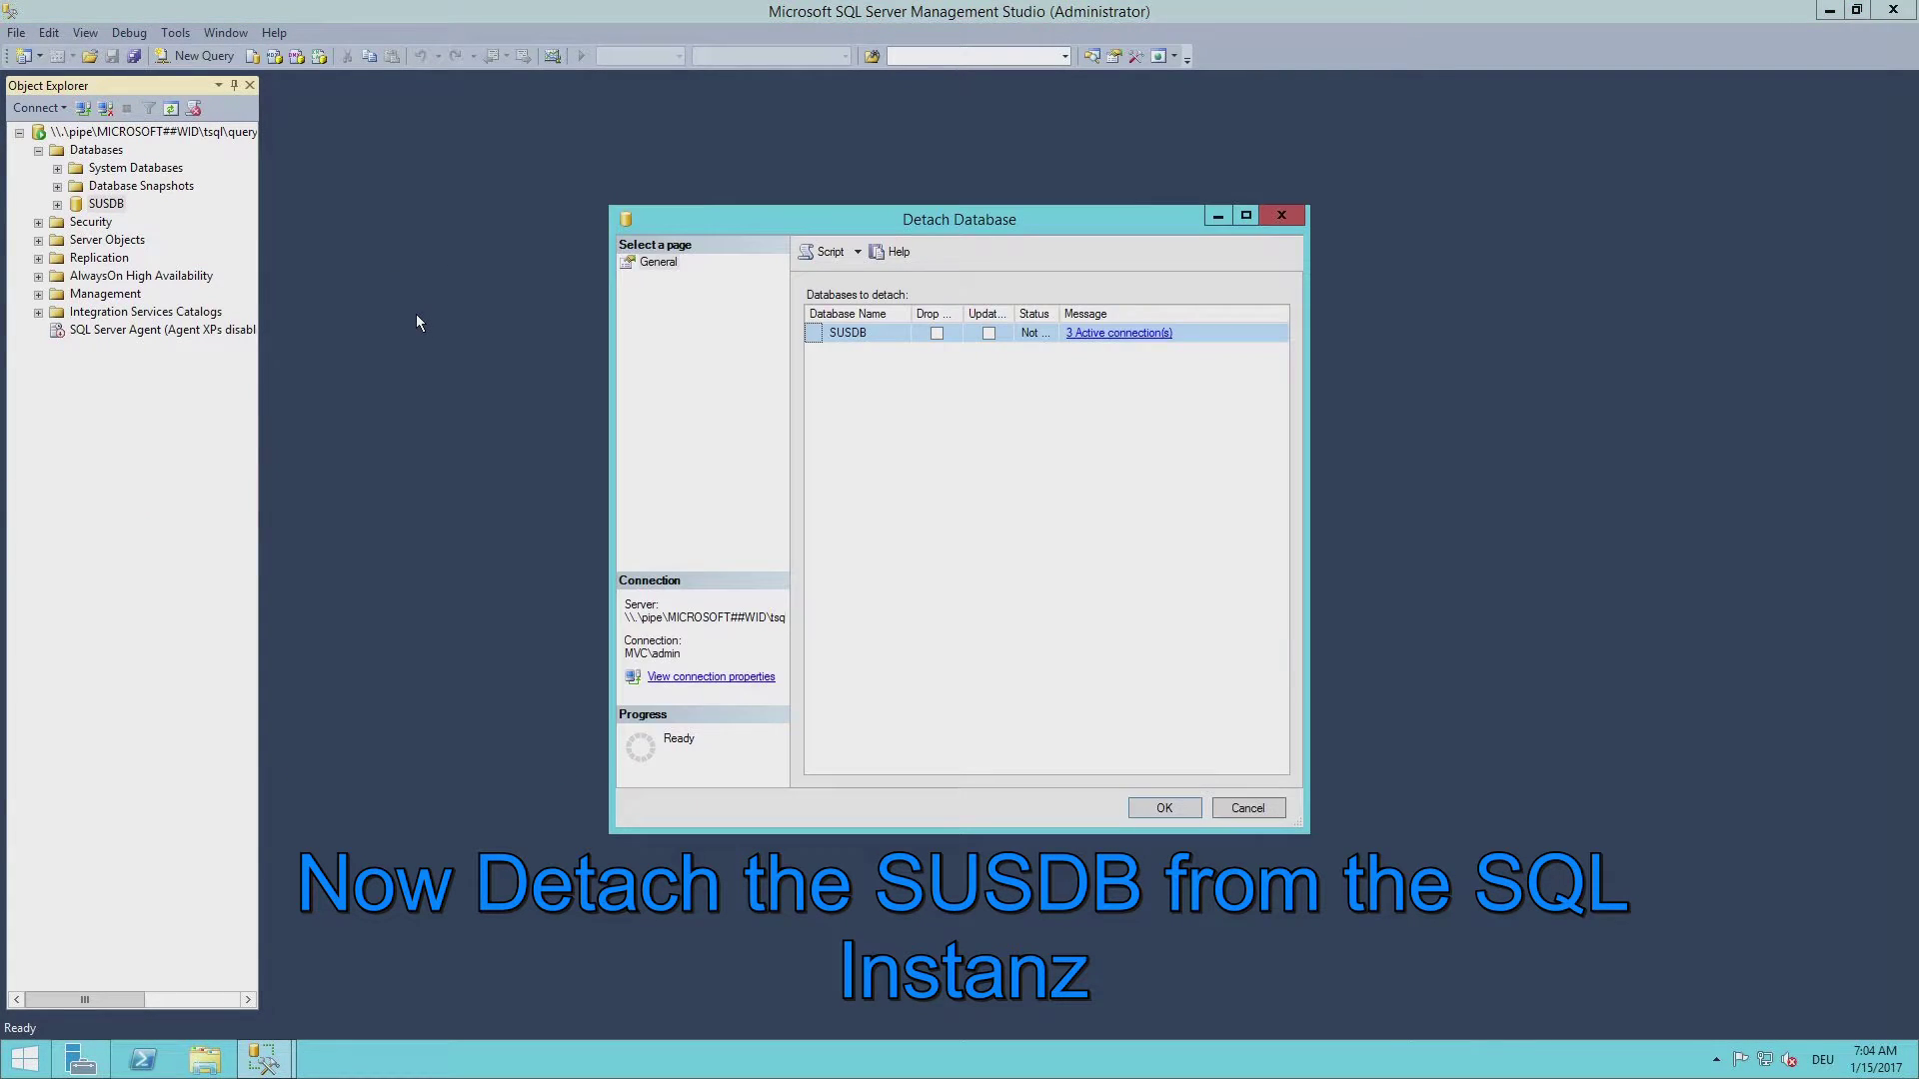
{"action": "left_click_drag", "start_coordinate": [1304, 834], "coordinate": [1648, 863]}
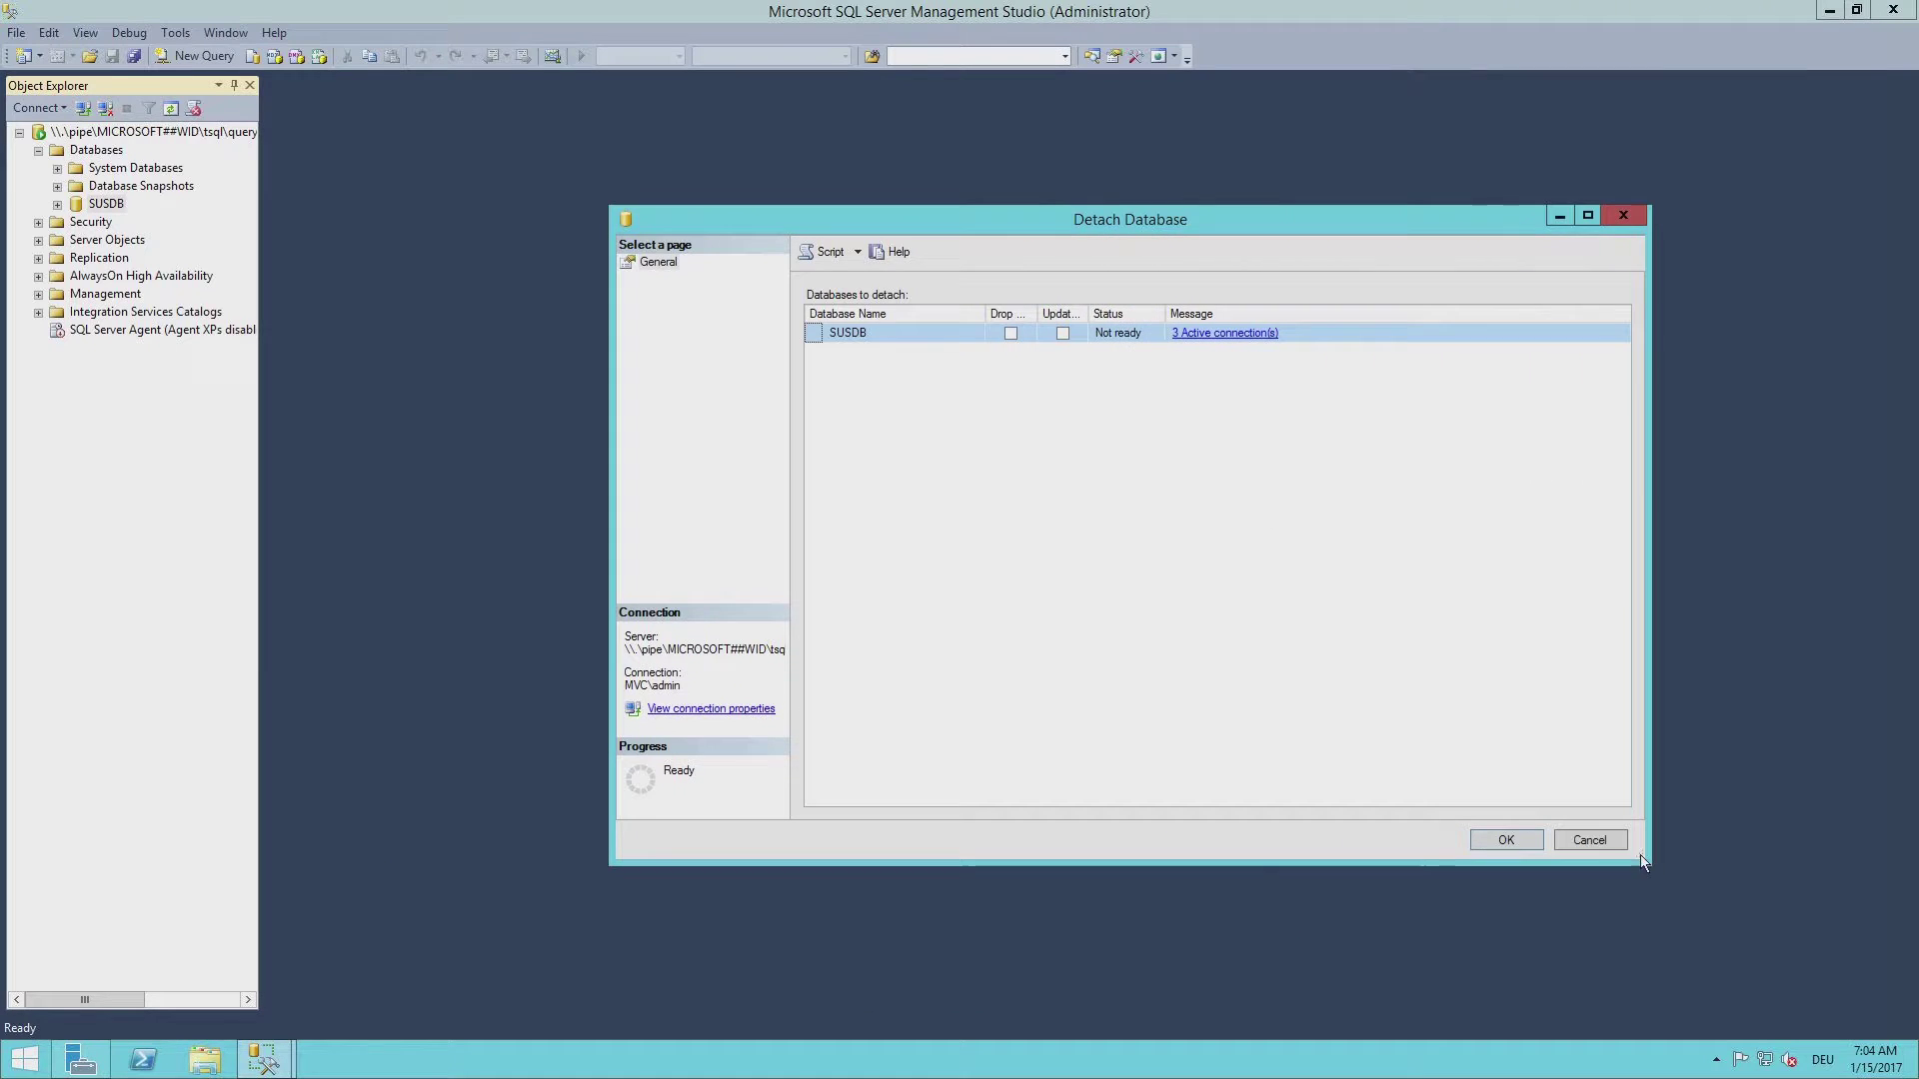
{"action": "left_click", "coordinate": [1038, 334]}
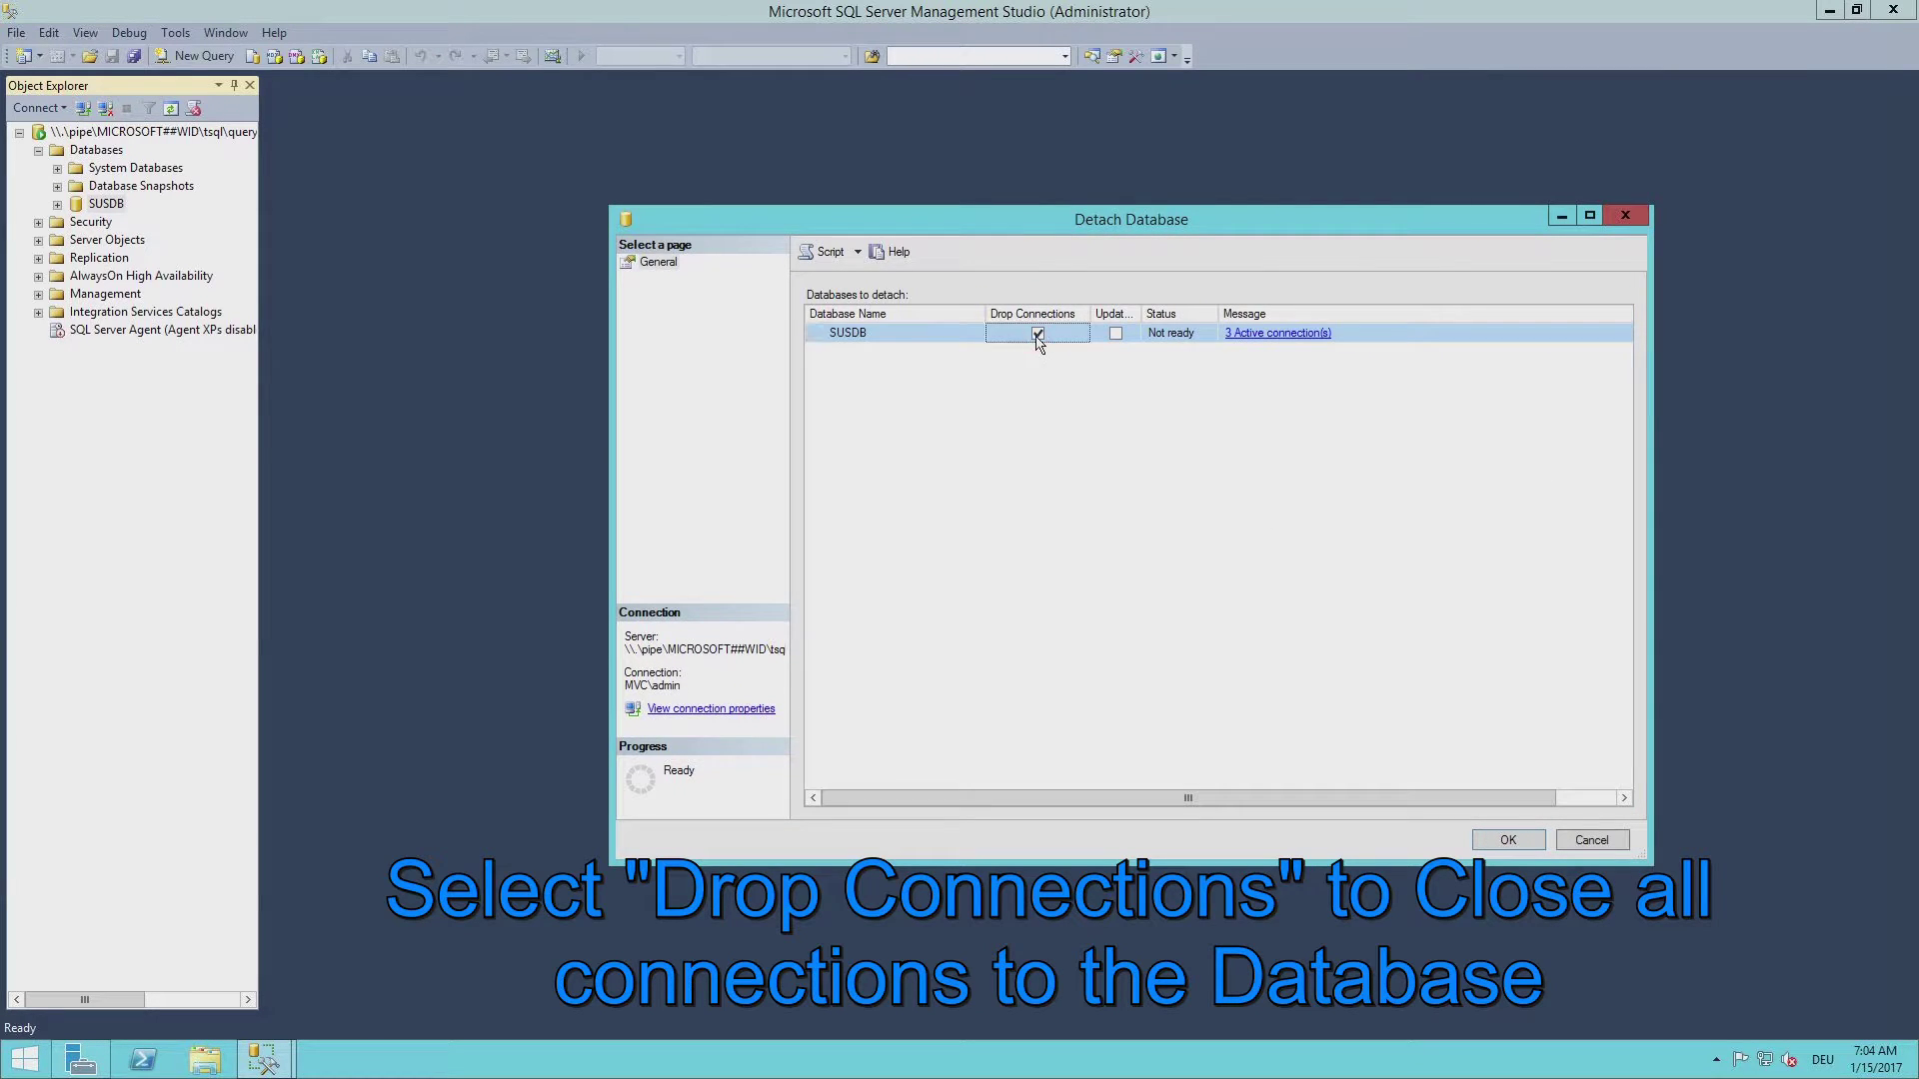
{"action": "left_click", "coordinate": [1507, 840]}
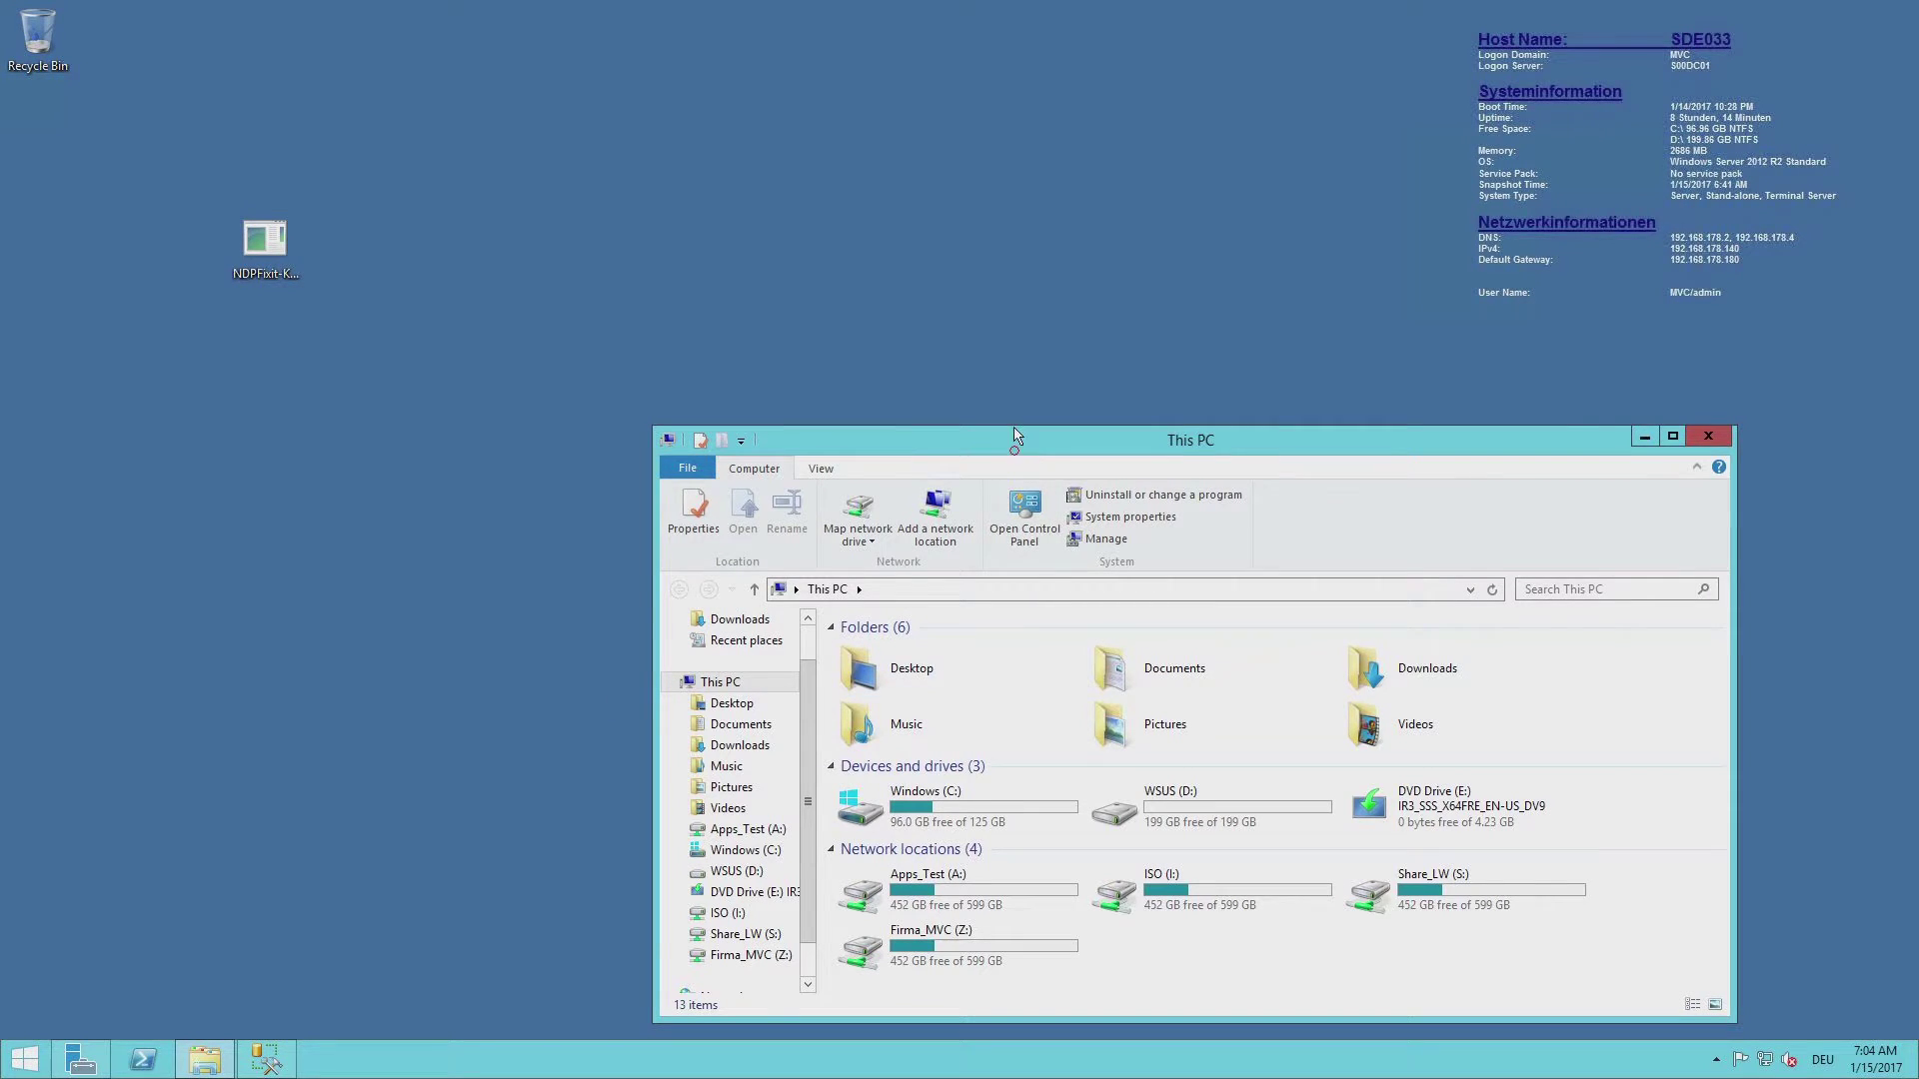
Step: Open the folder C:\Windows\WID\Data in File Explorer
{"action": "left_click_drag", "start_coordinate": [1014, 458], "coordinate": [934, 143]}
{"action": "double_click", "coordinate": [843, 502]}
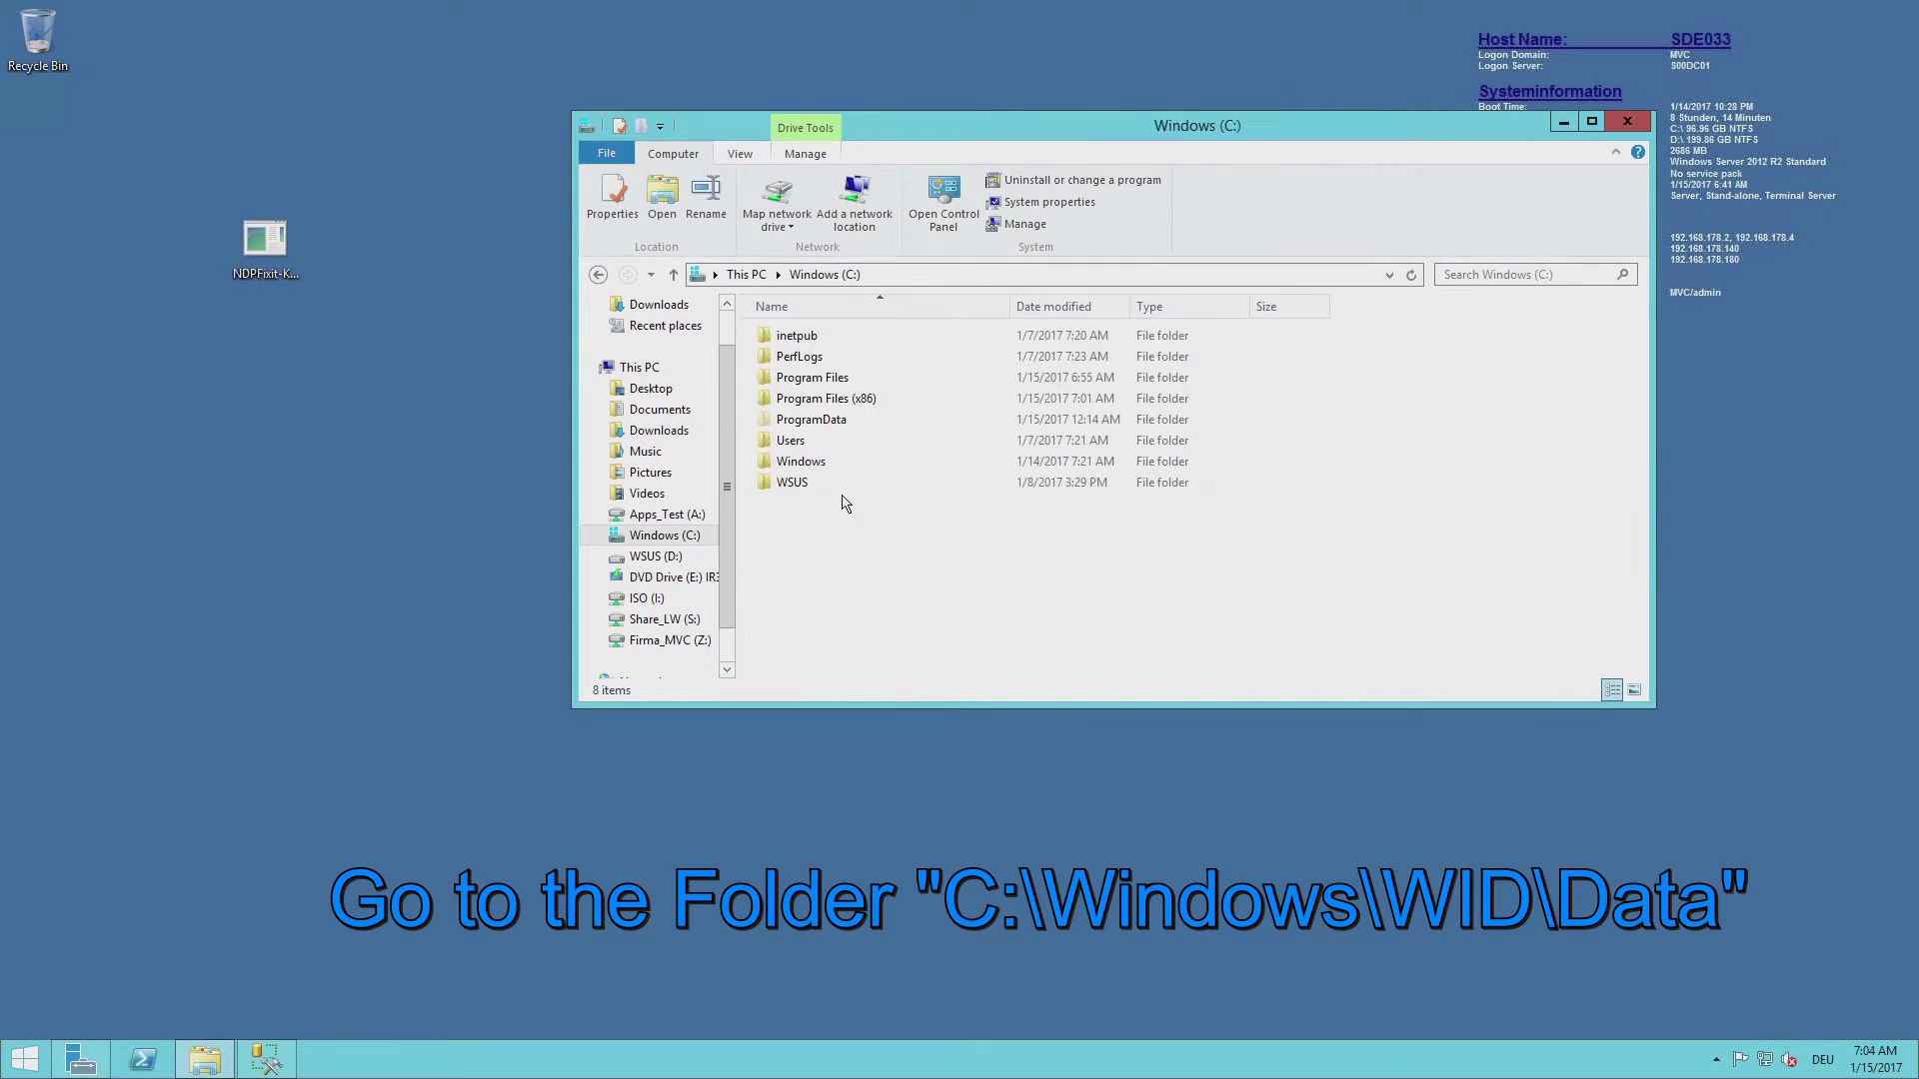
{"action": "double_click", "coordinate": [825, 459]}
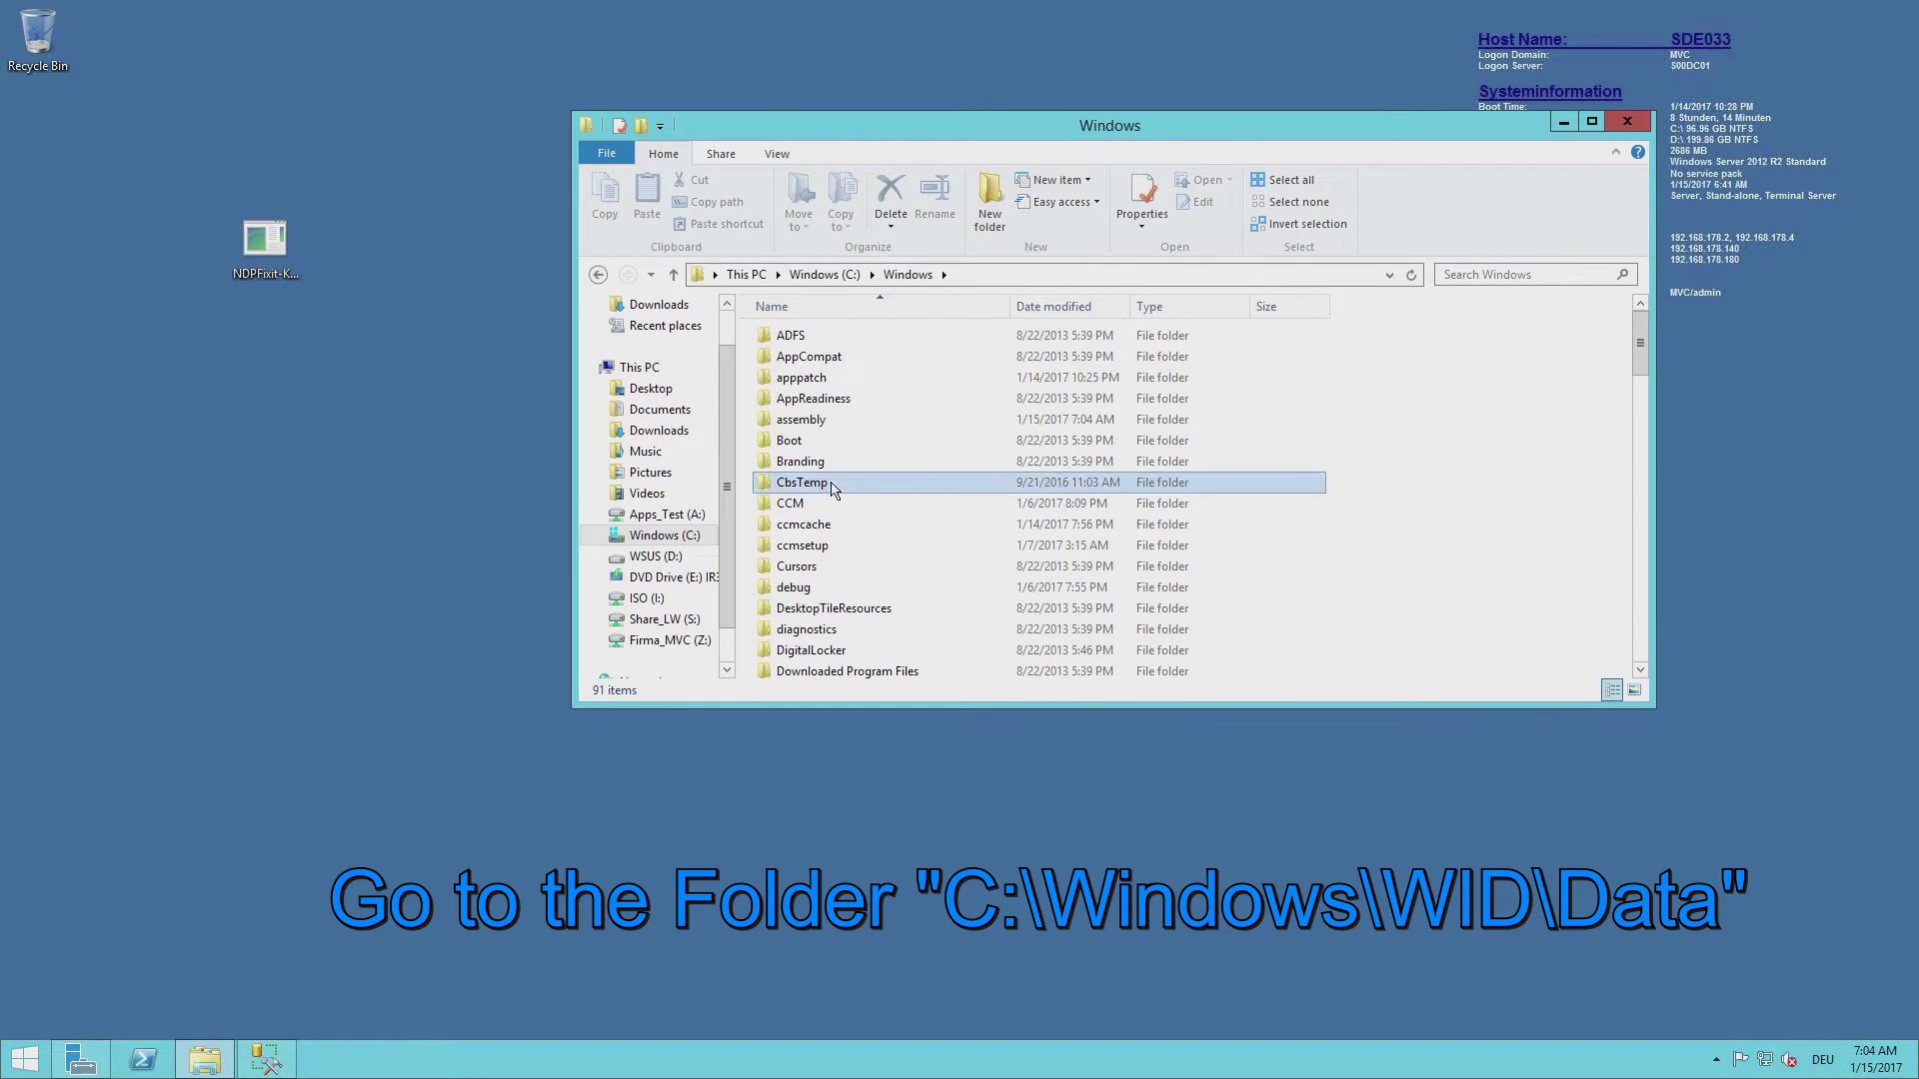
{"action": "key", "text": "w"}
{"action": "left_click", "coordinate": [790, 354]}
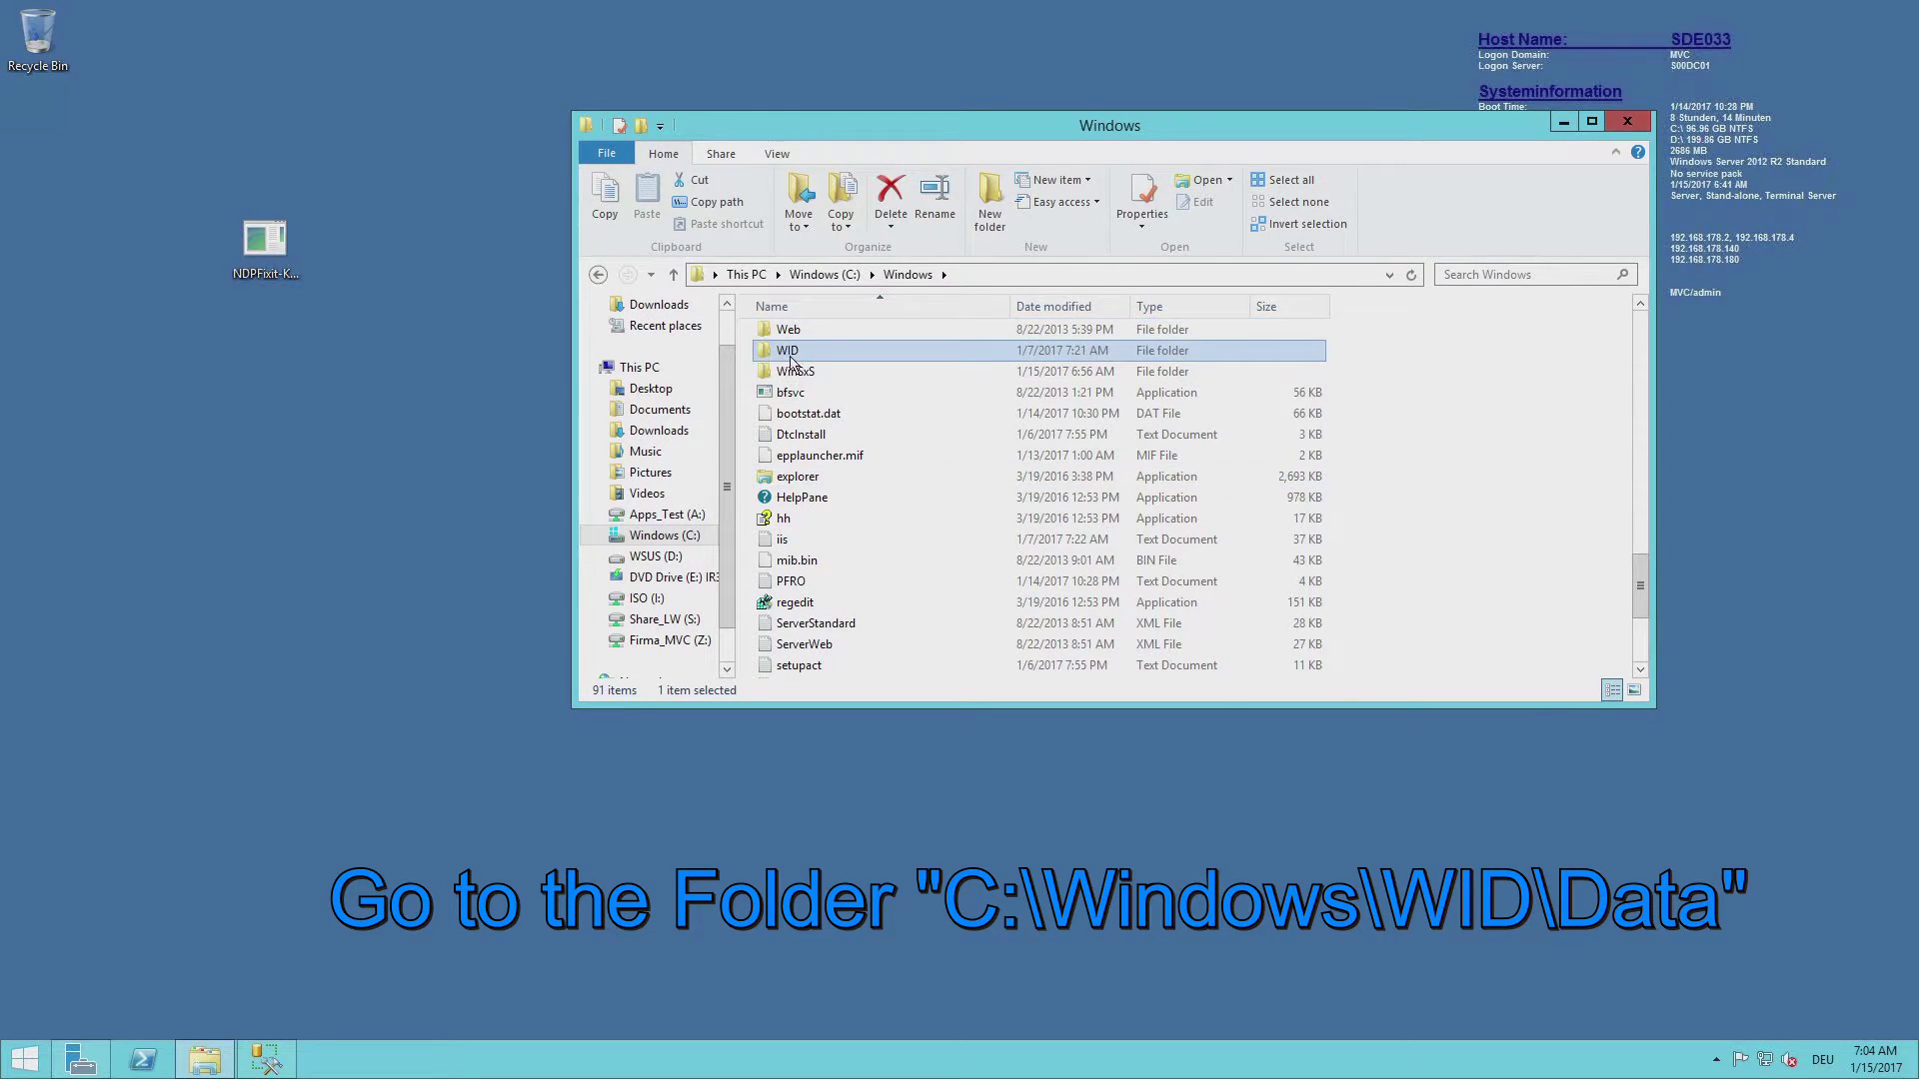
{"action": "double_click", "coordinate": [789, 354]}
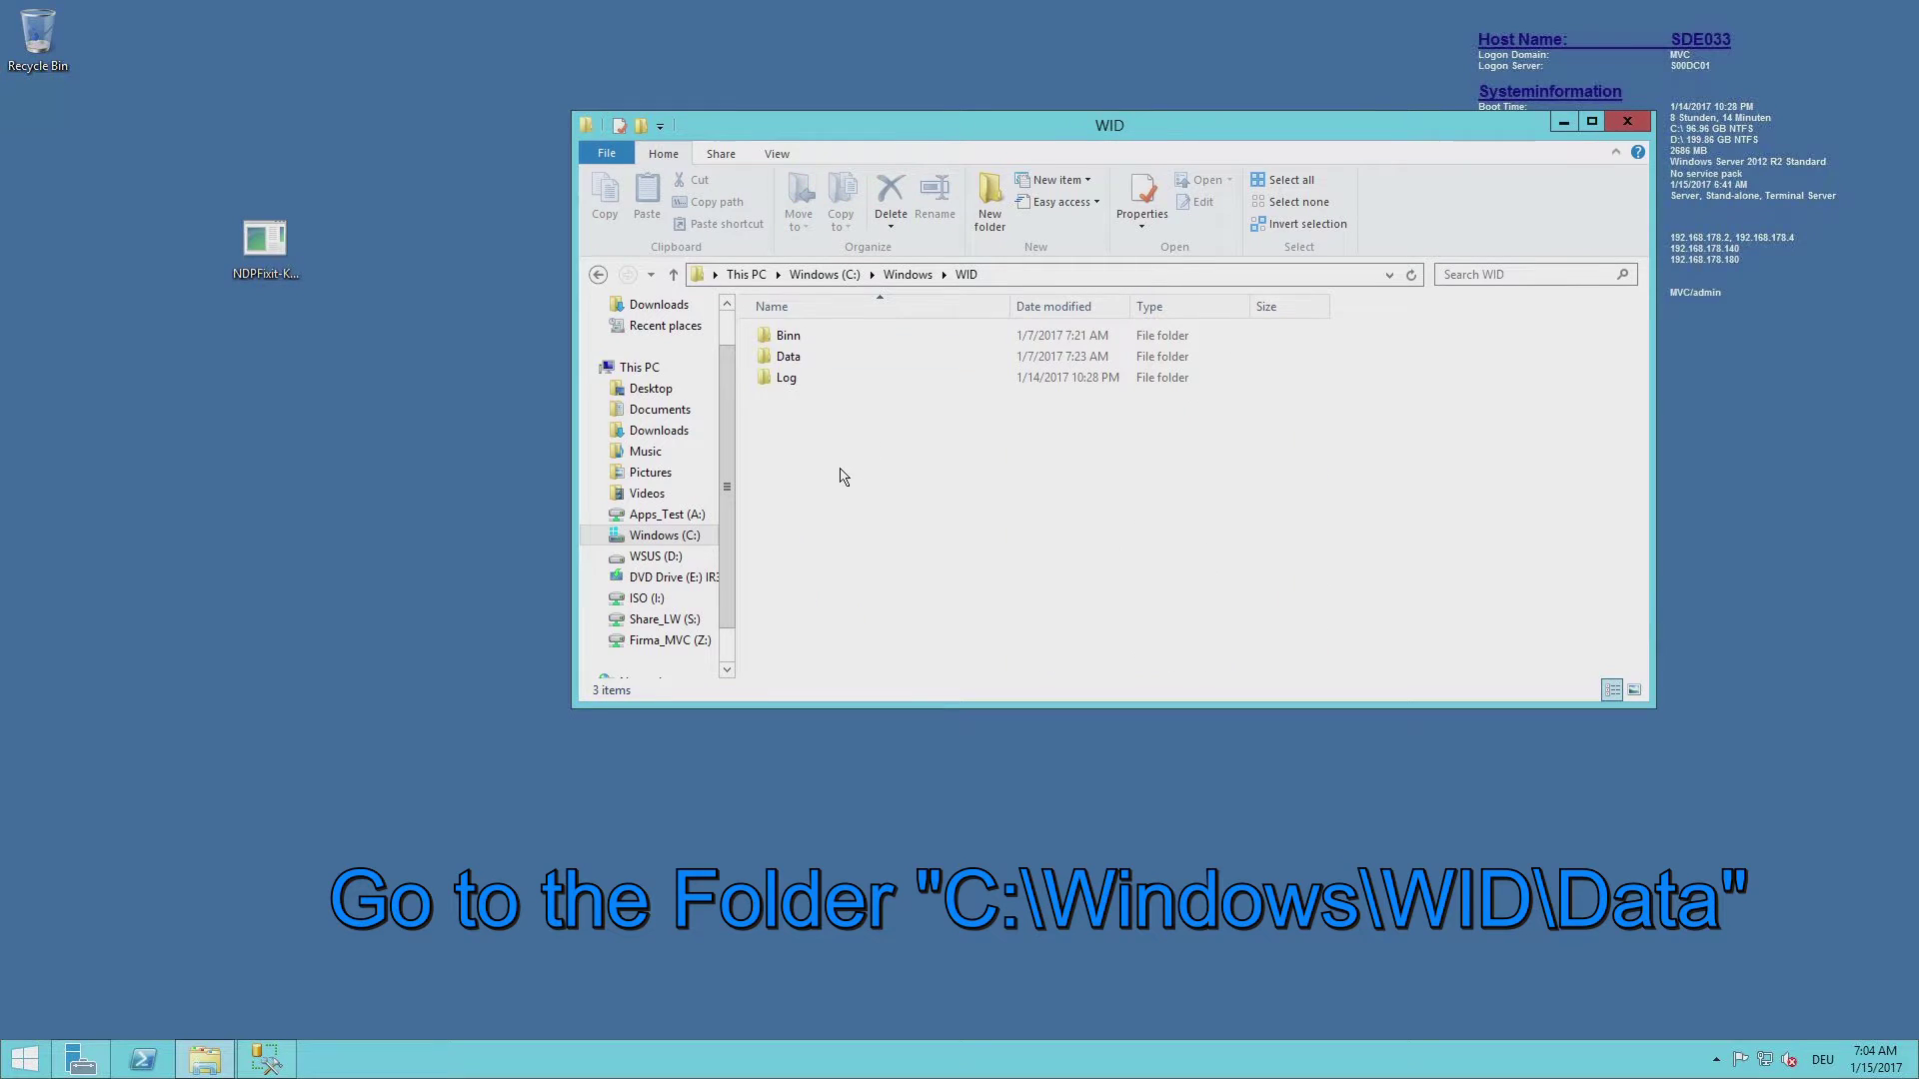
{"action": "double_click", "coordinate": [790, 357]}
{"action": "left_click", "coordinate": [957, 552]}
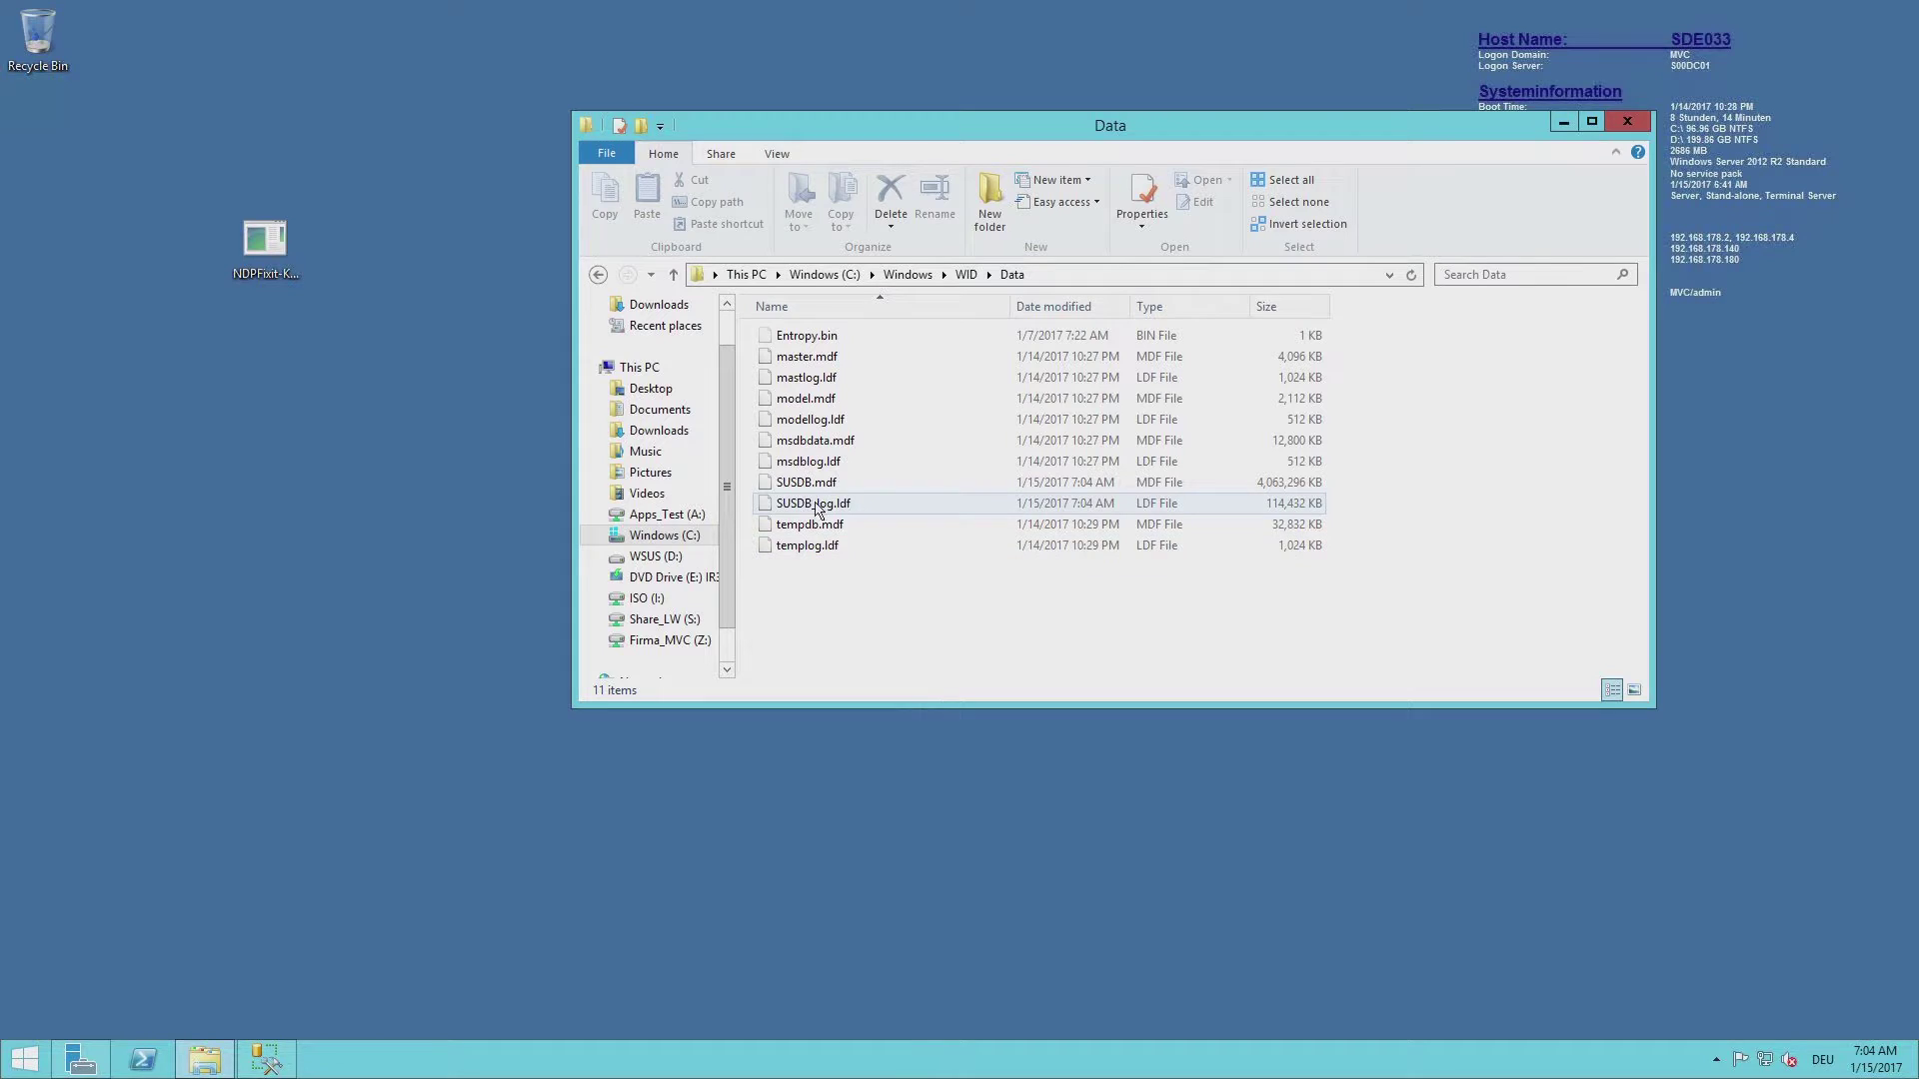
Step: Move SUSDB.mdf and SUSDB_log.ldf from the Data folder to D:\WSUS and return to the D: drive
{"action": "left_click", "coordinate": [859, 503]}
{"action": "left_click", "coordinate": [856, 484], "text": "ctrl"}
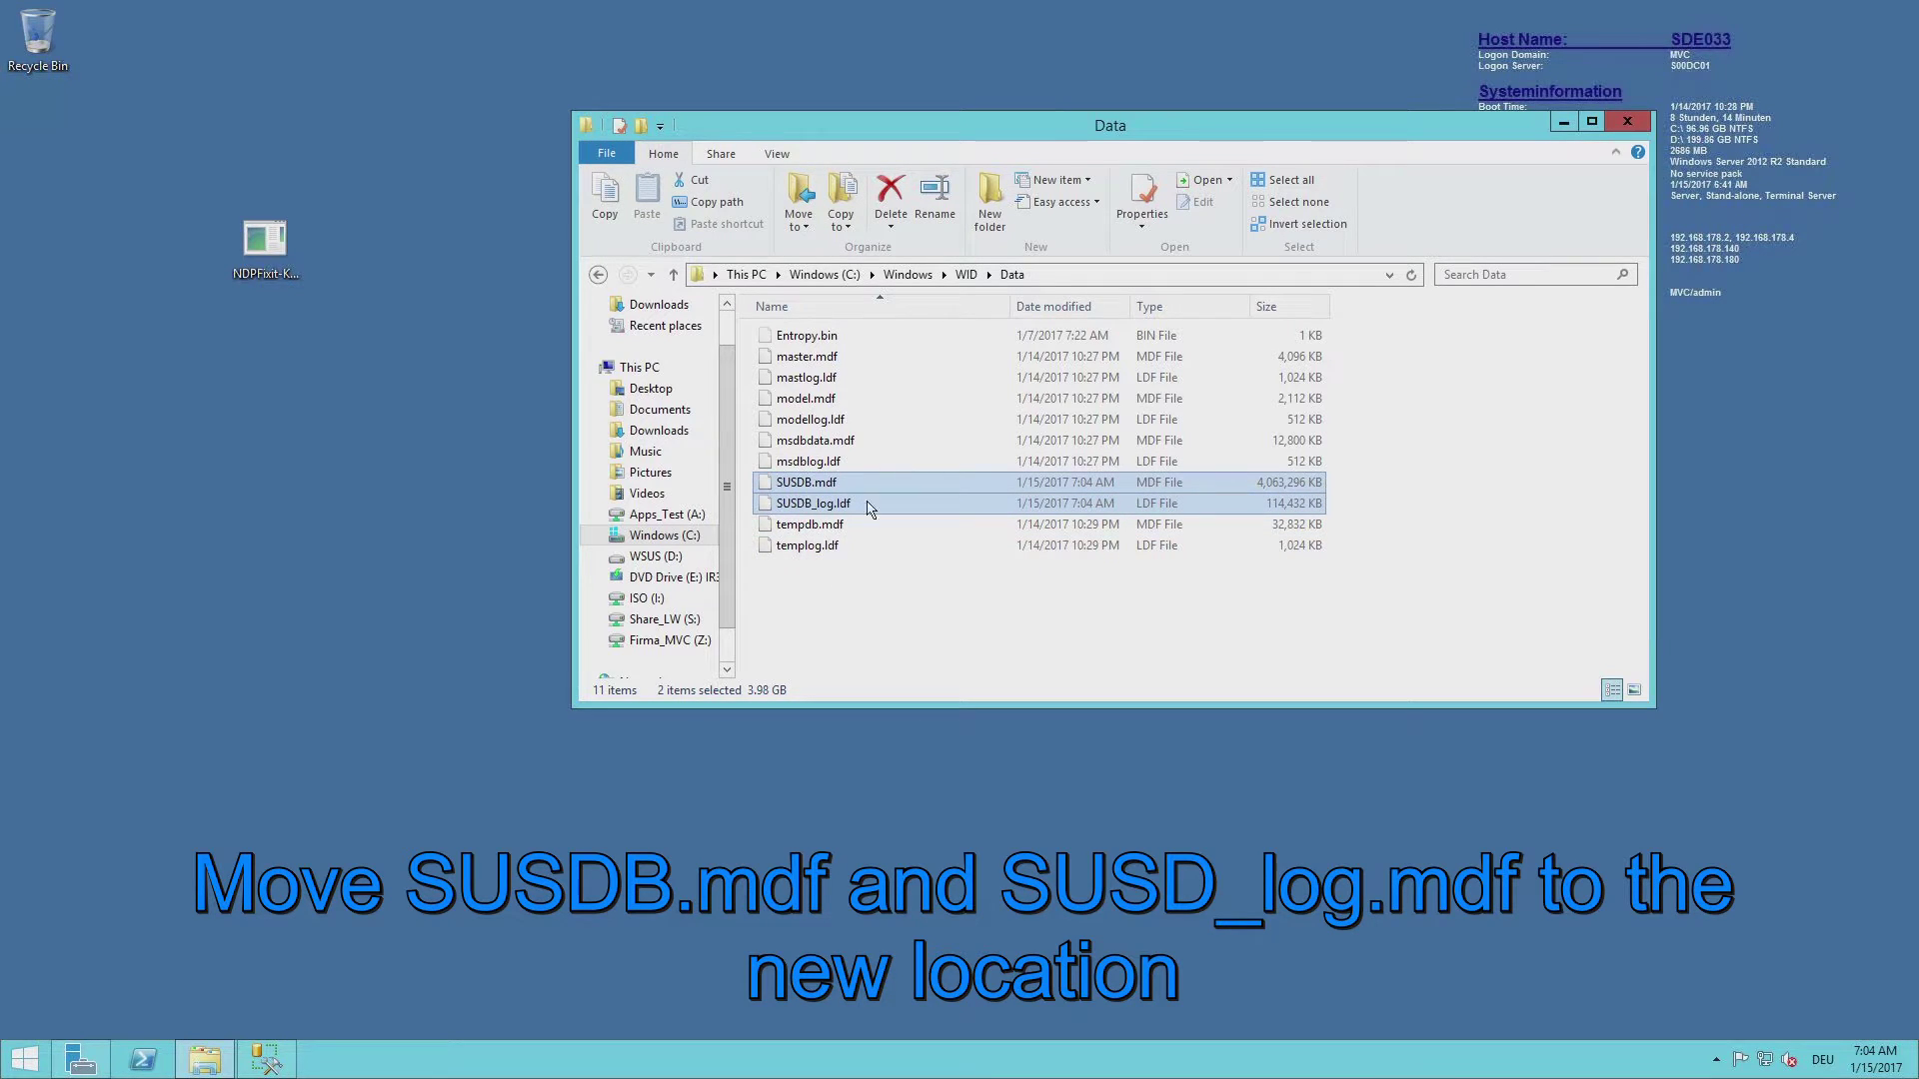
{"action": "key", "text": "ctrl+x"}
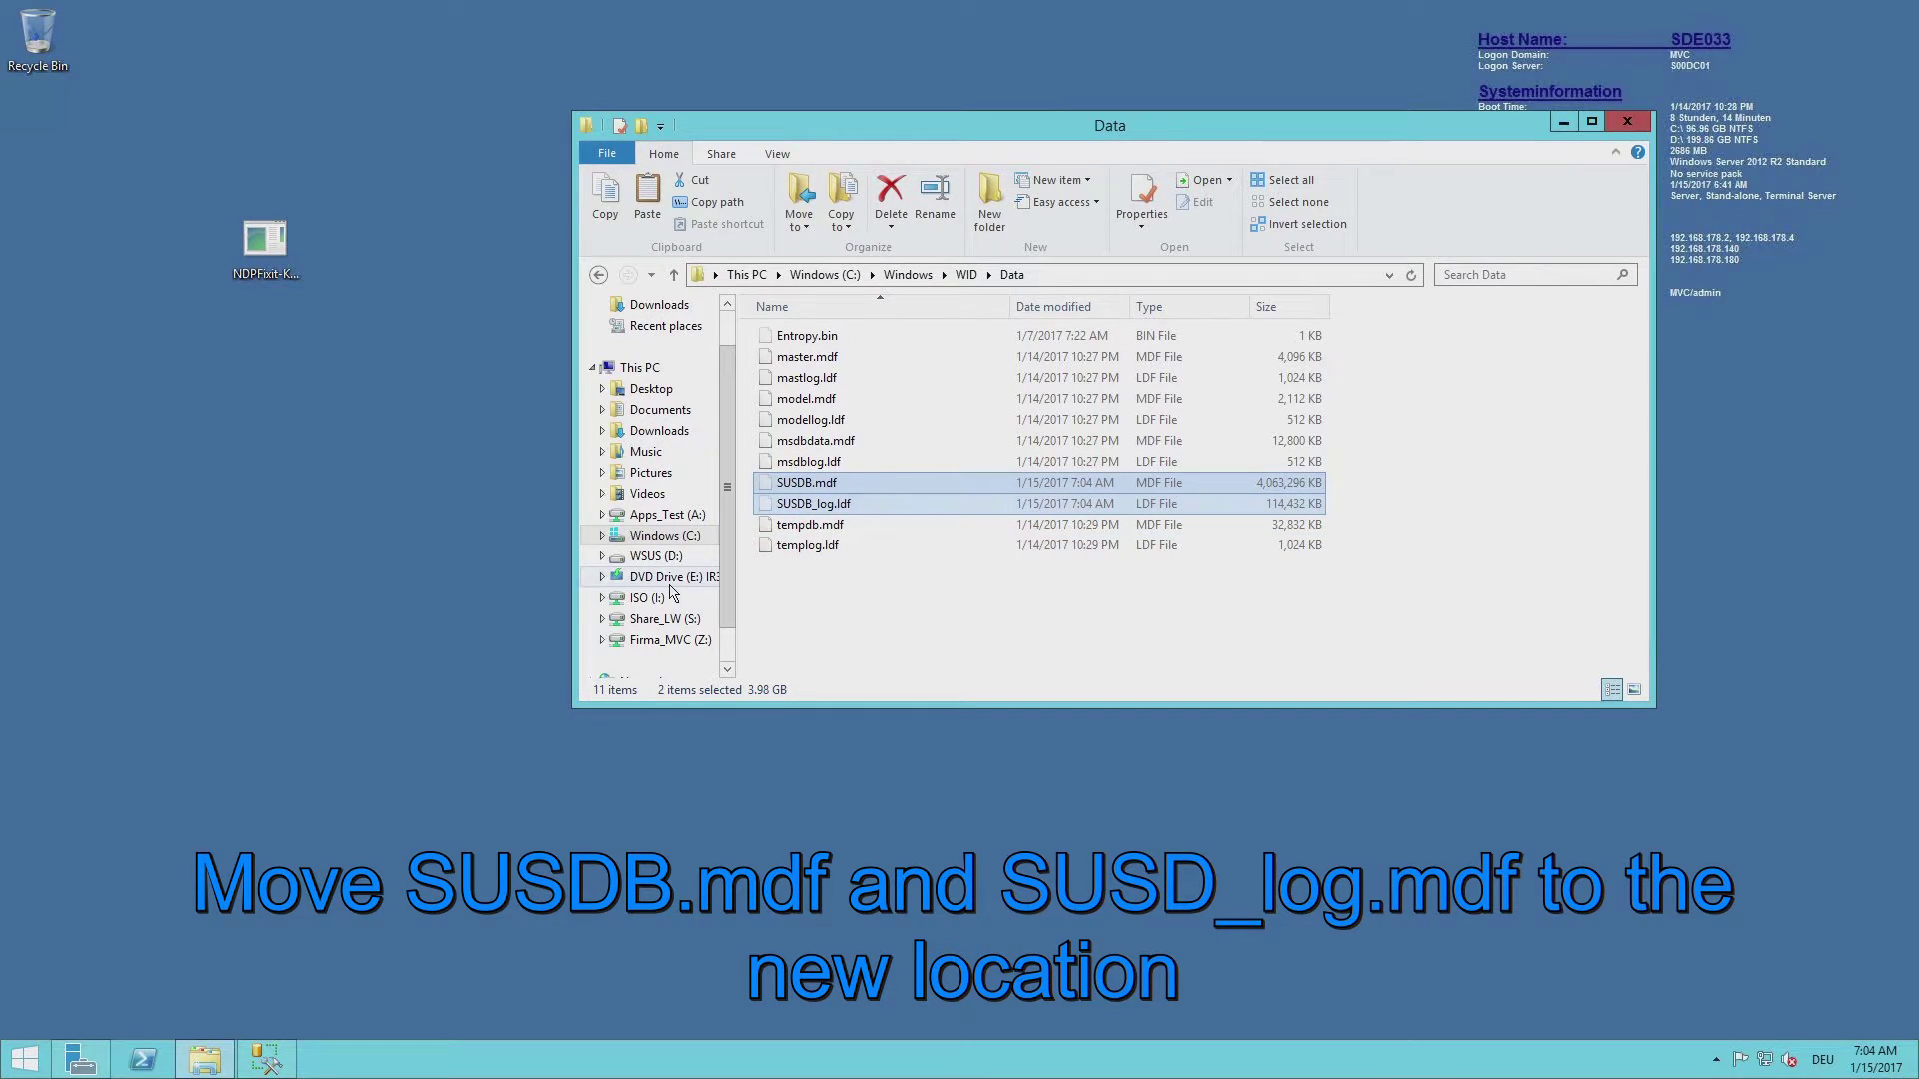
{"action": "left_click", "coordinate": [656, 555]}
{"action": "double_click", "coordinate": [786, 340]}
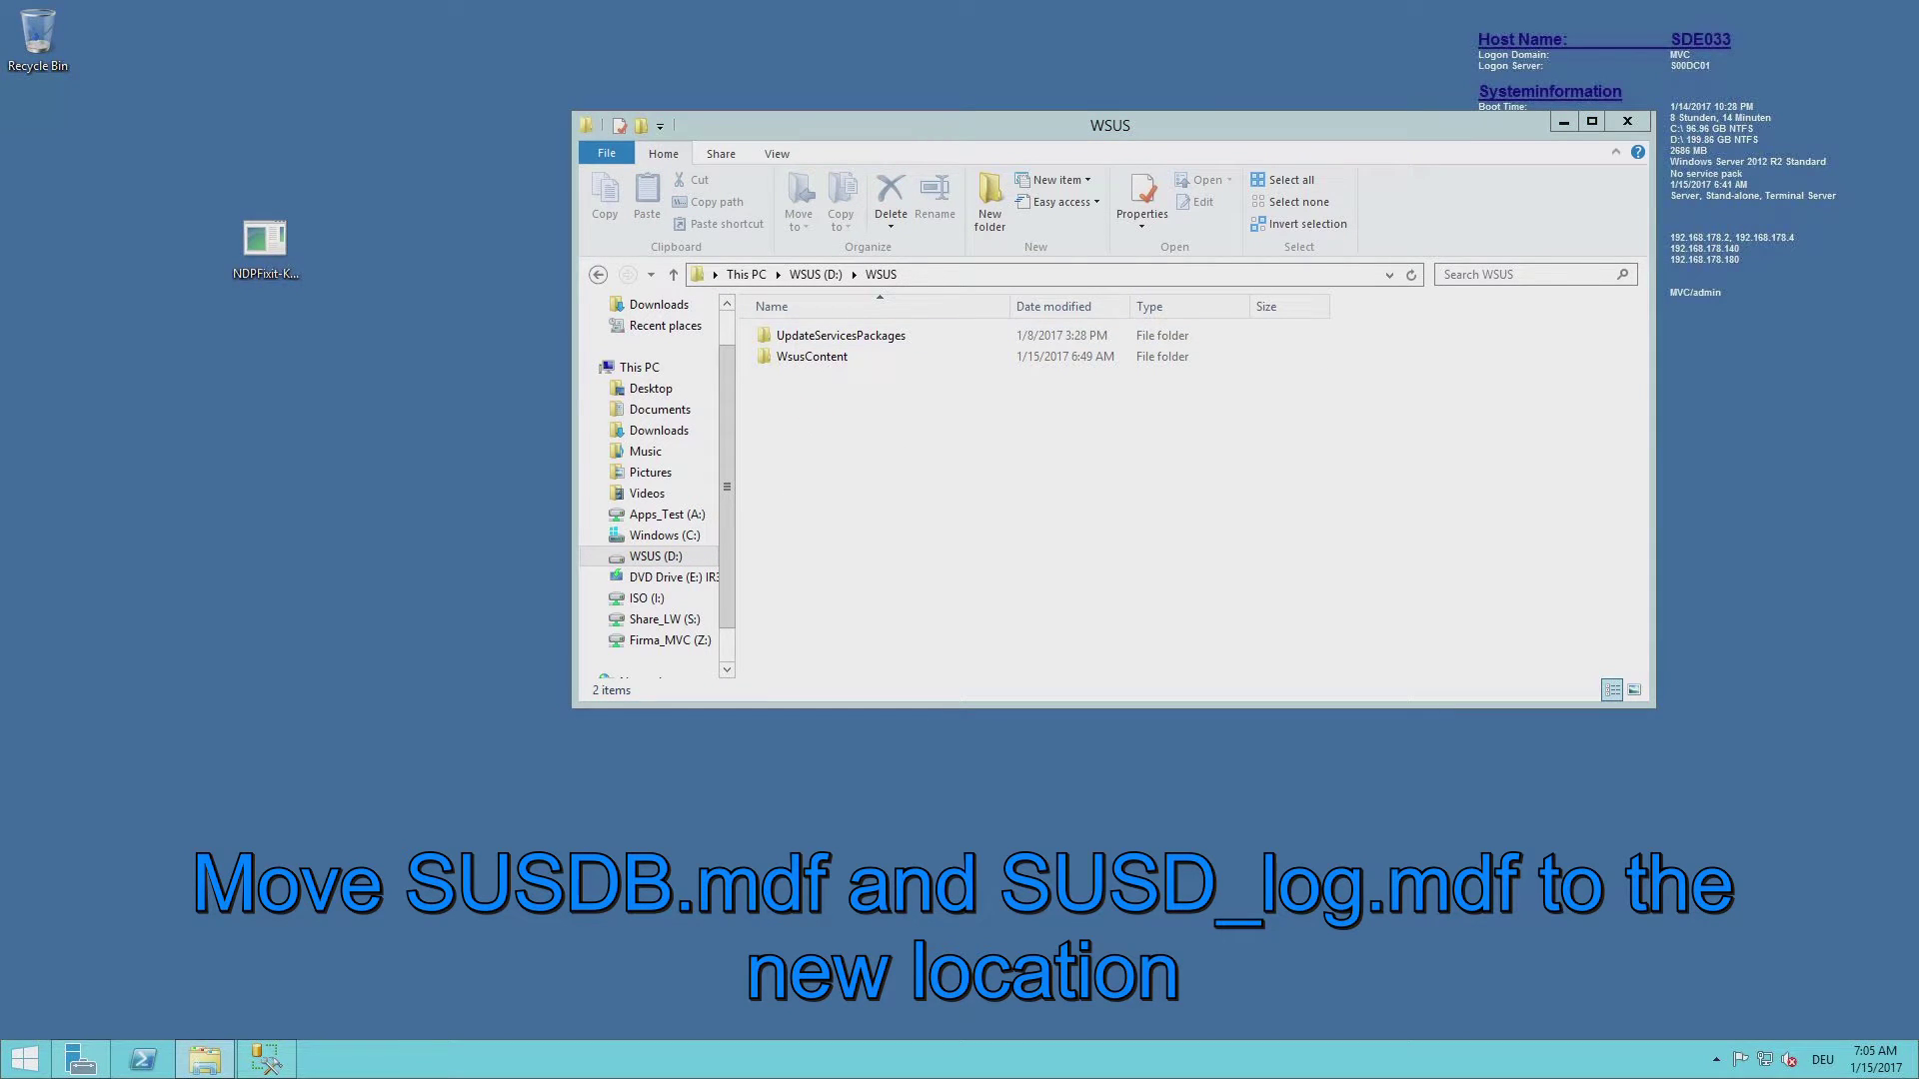
{"action": "key", "text": "ctrl+v"}
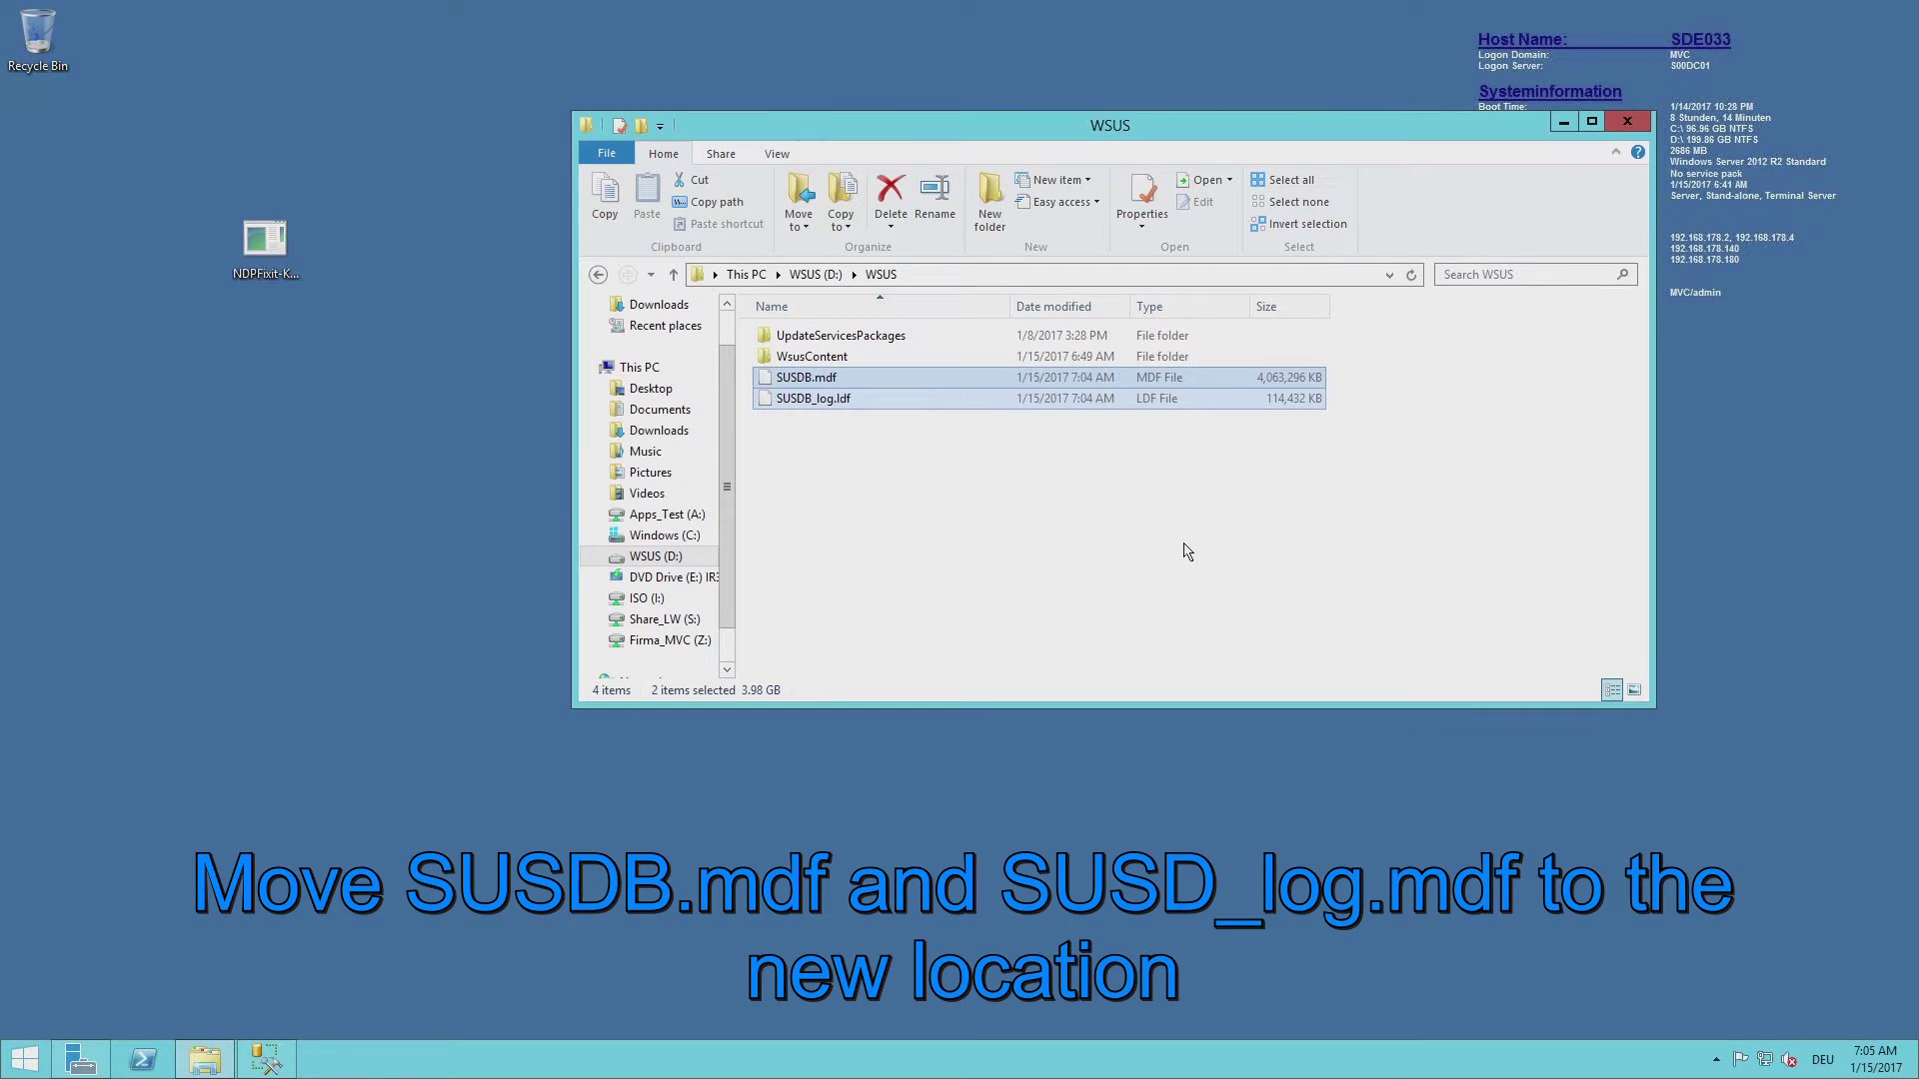
{"action": "left_click", "coordinate": [815, 274]}
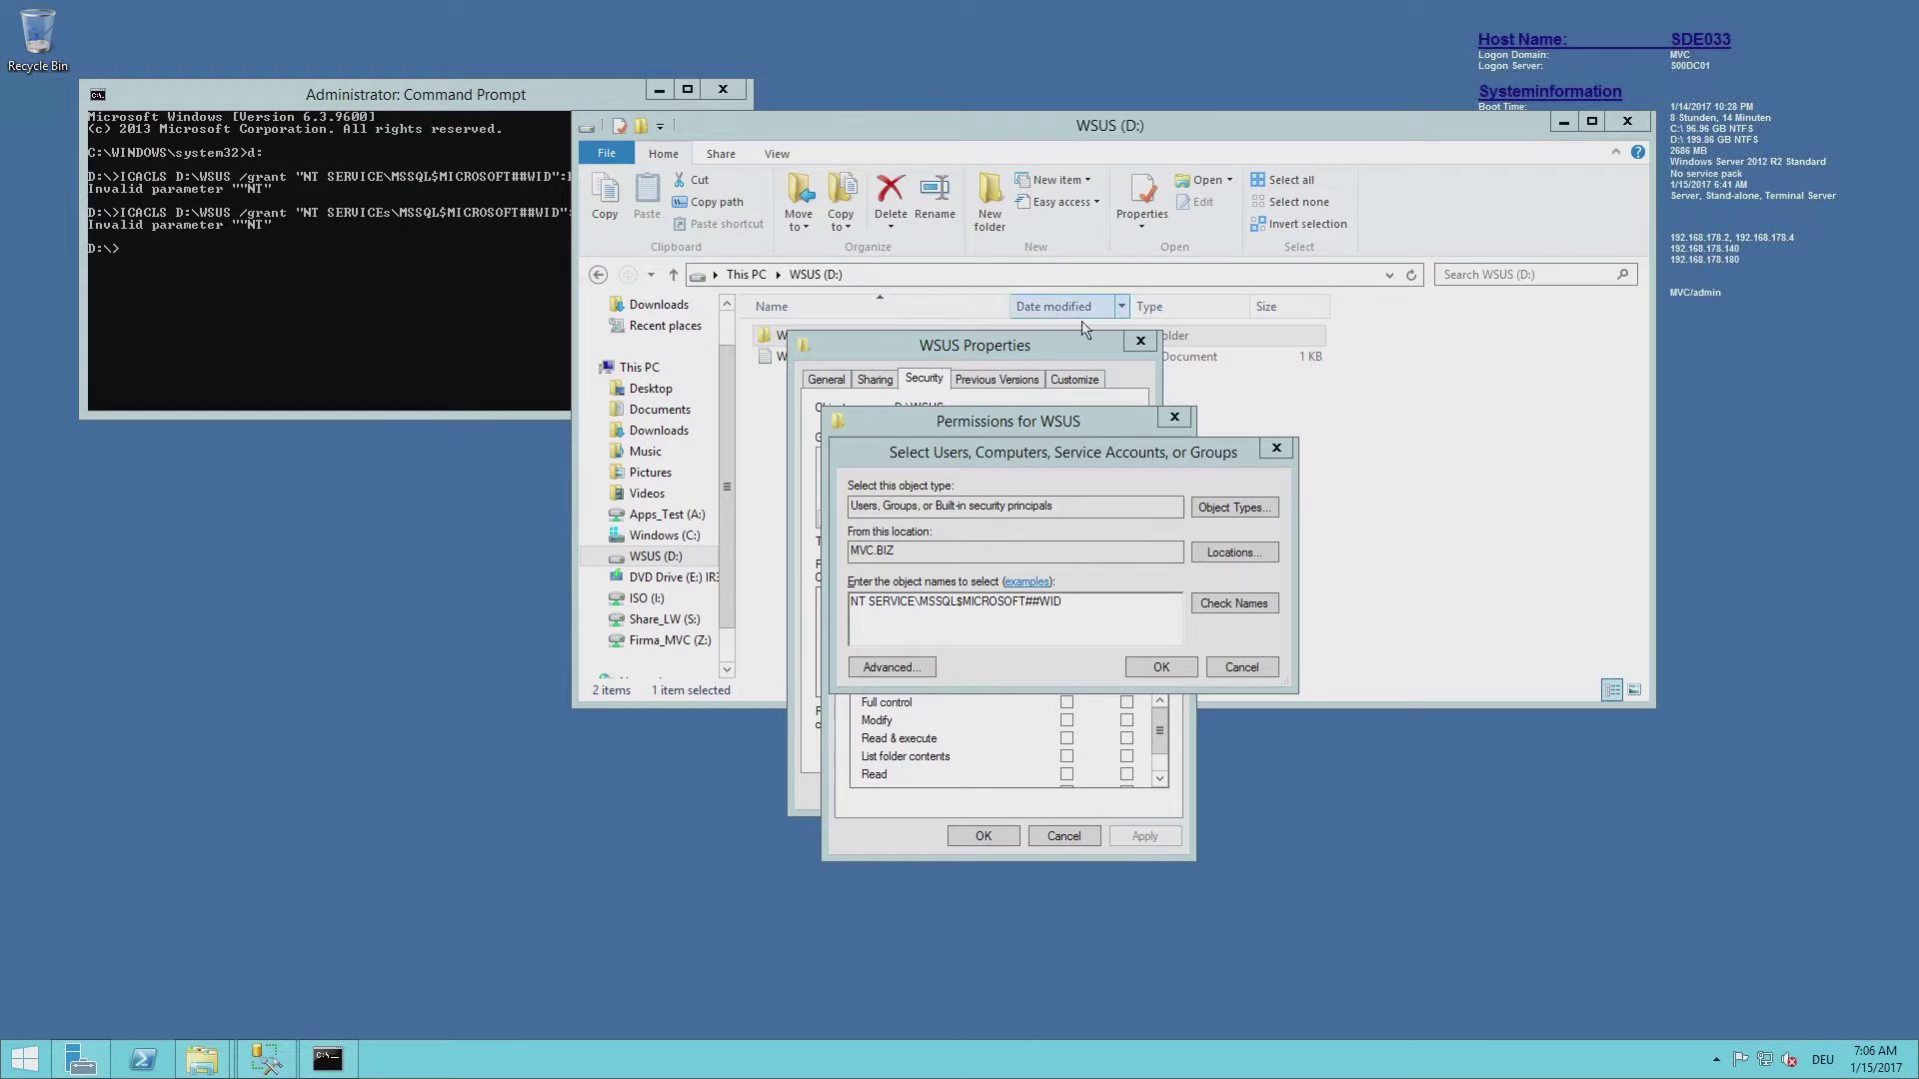
Step: Check the log-on account of the Windows Internal Database service in Services and open the service's properties
{"action": "type", "text": "asp"}
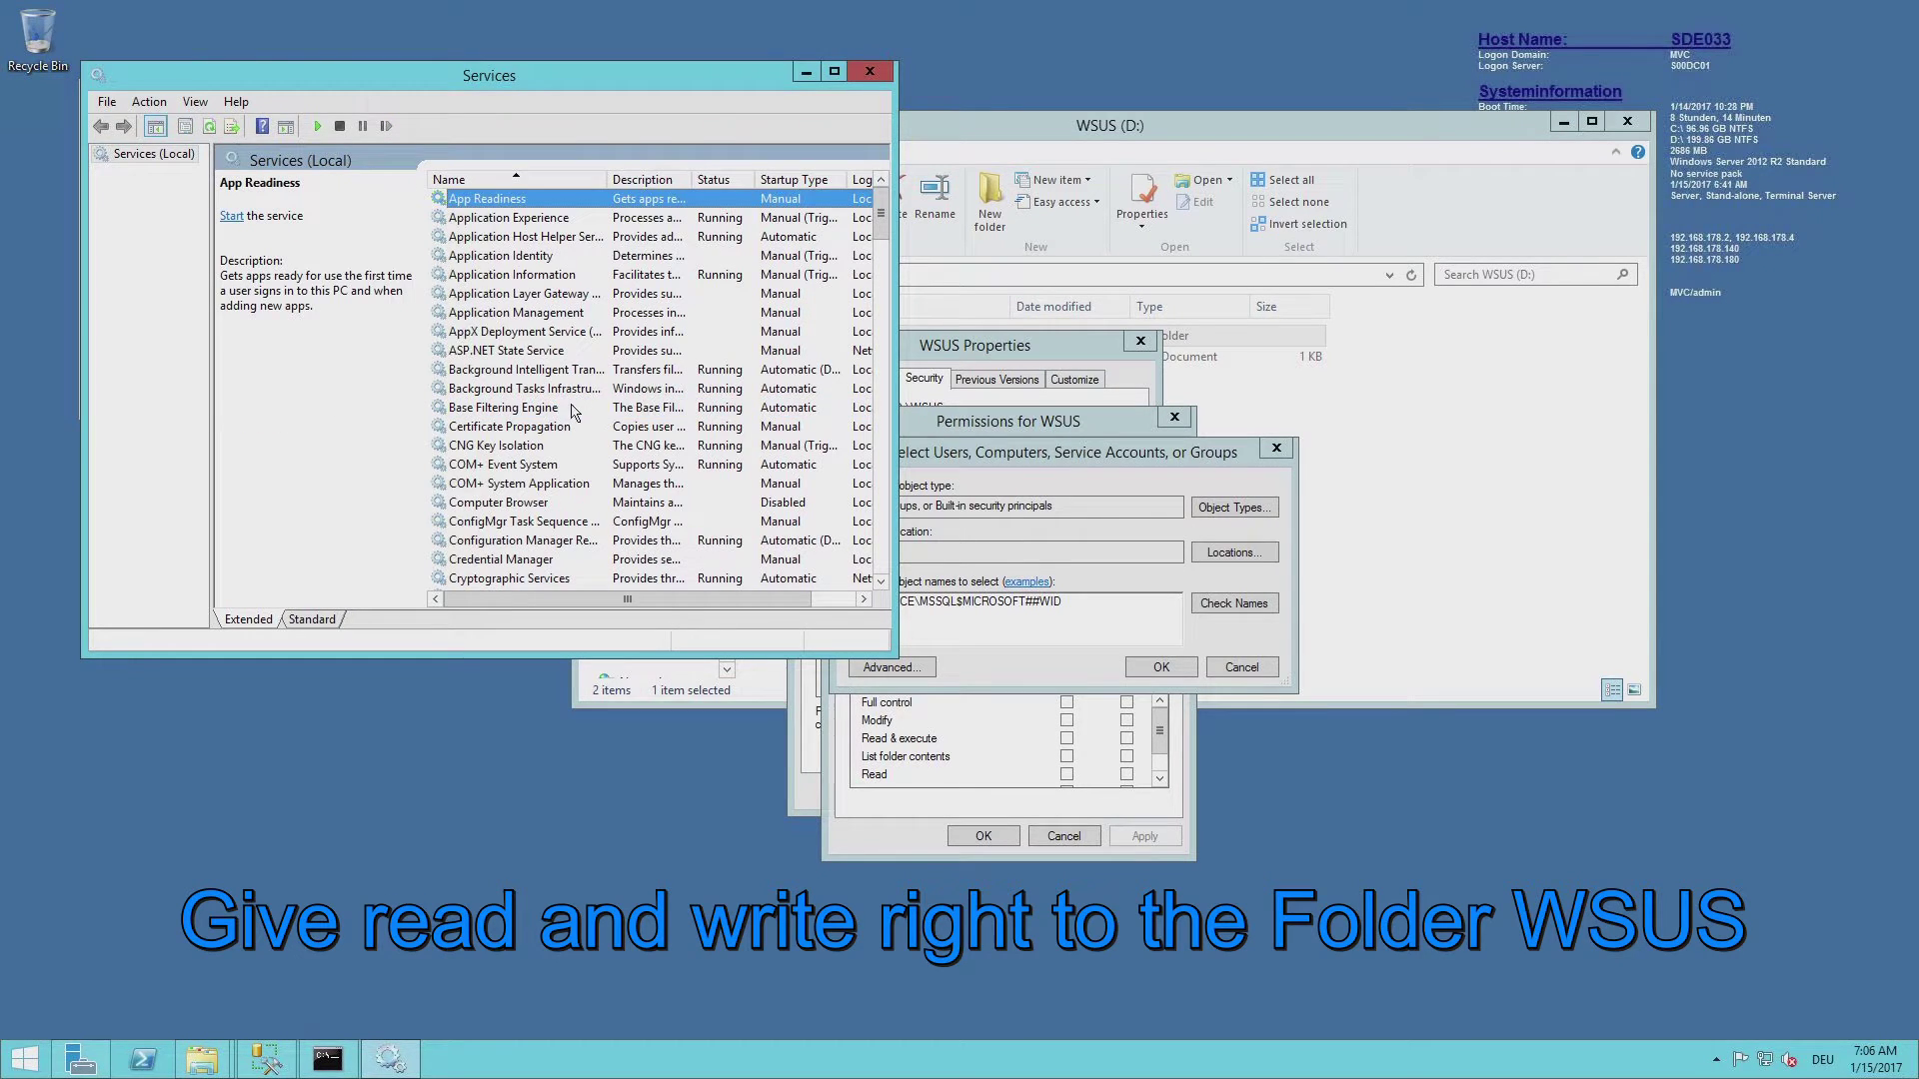
{"action": "scroll", "coordinate": [560, 483], "scroll_direction": "down", "scroll_amount": 6}
{"action": "left_click_drag", "start_coordinate": [897, 654], "coordinate": [1526, 797]}
{"action": "left_click", "coordinate": [676, 575]}
{"action": "key", "text": "w"}
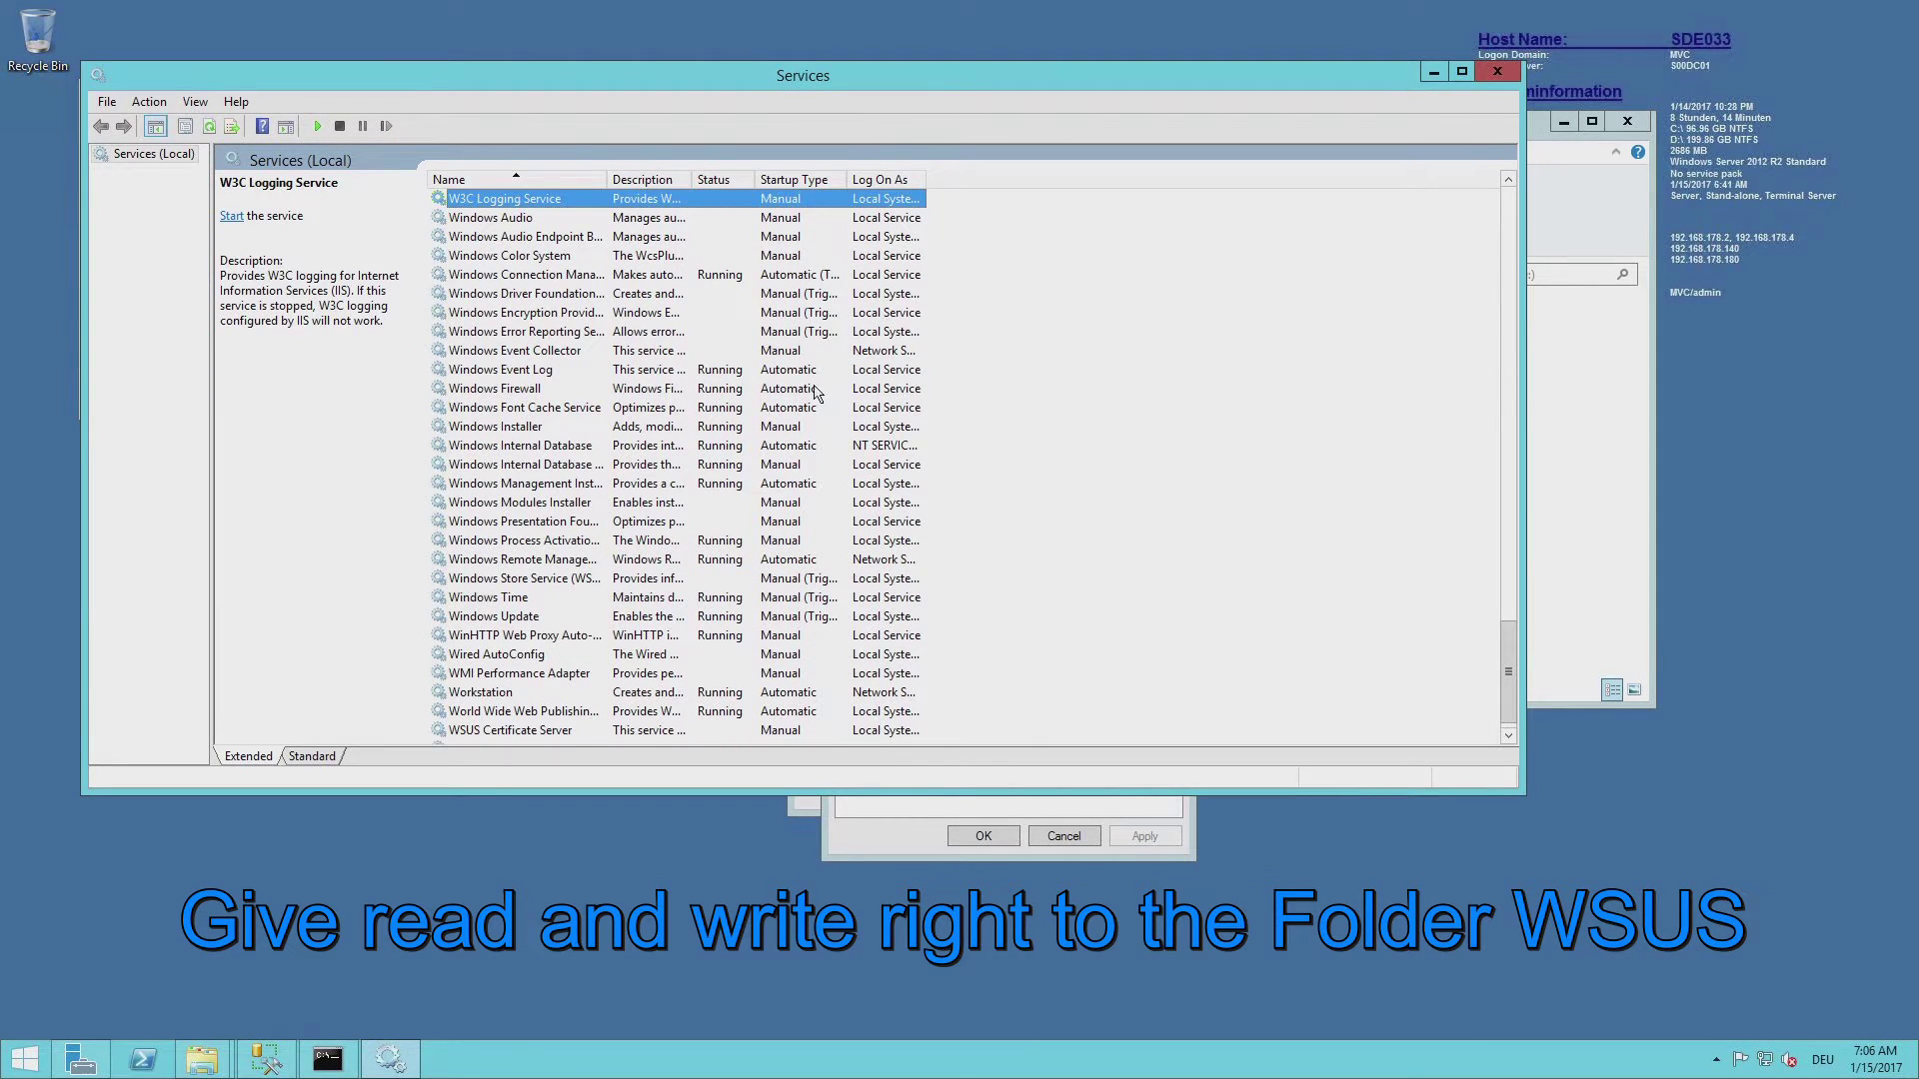
{"action": "left_click_drag", "start_coordinate": [927, 180], "coordinate": [1141, 180]}
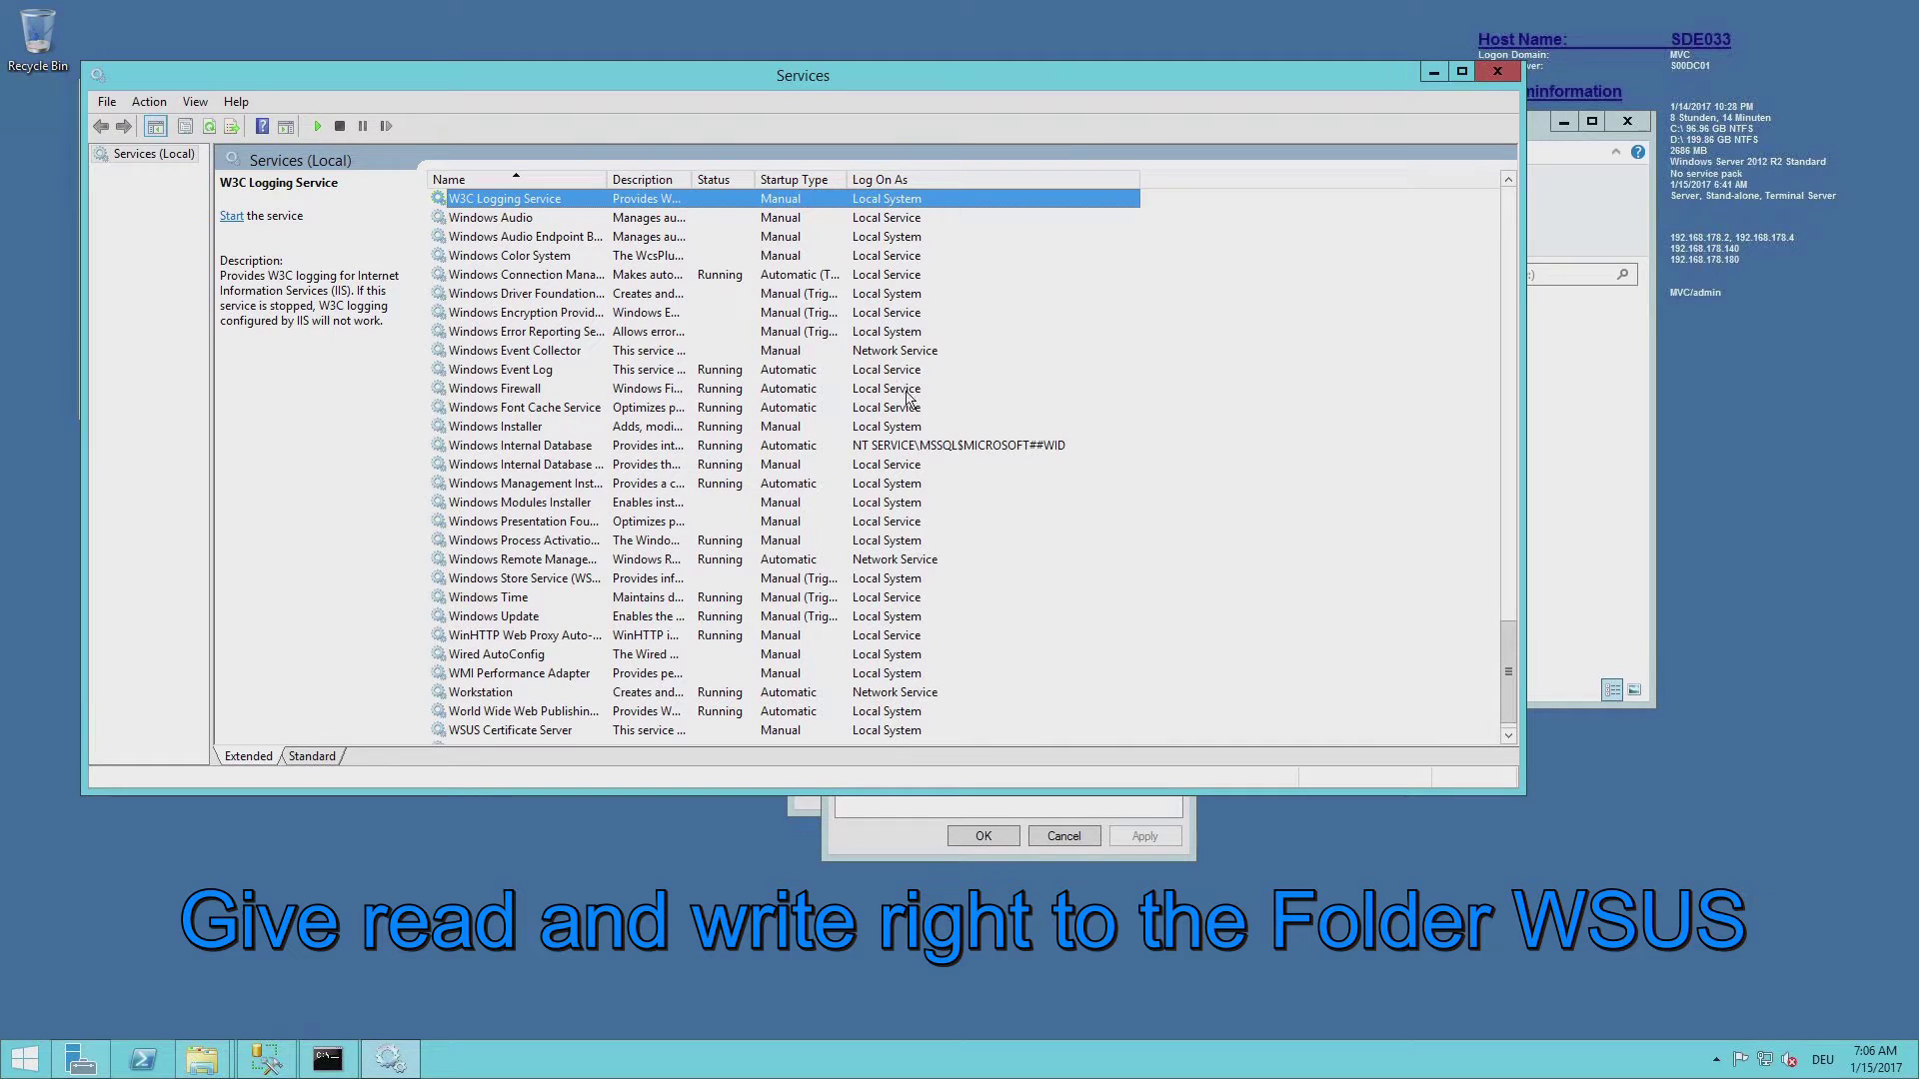
{"action": "double_click", "coordinate": [969, 449]}
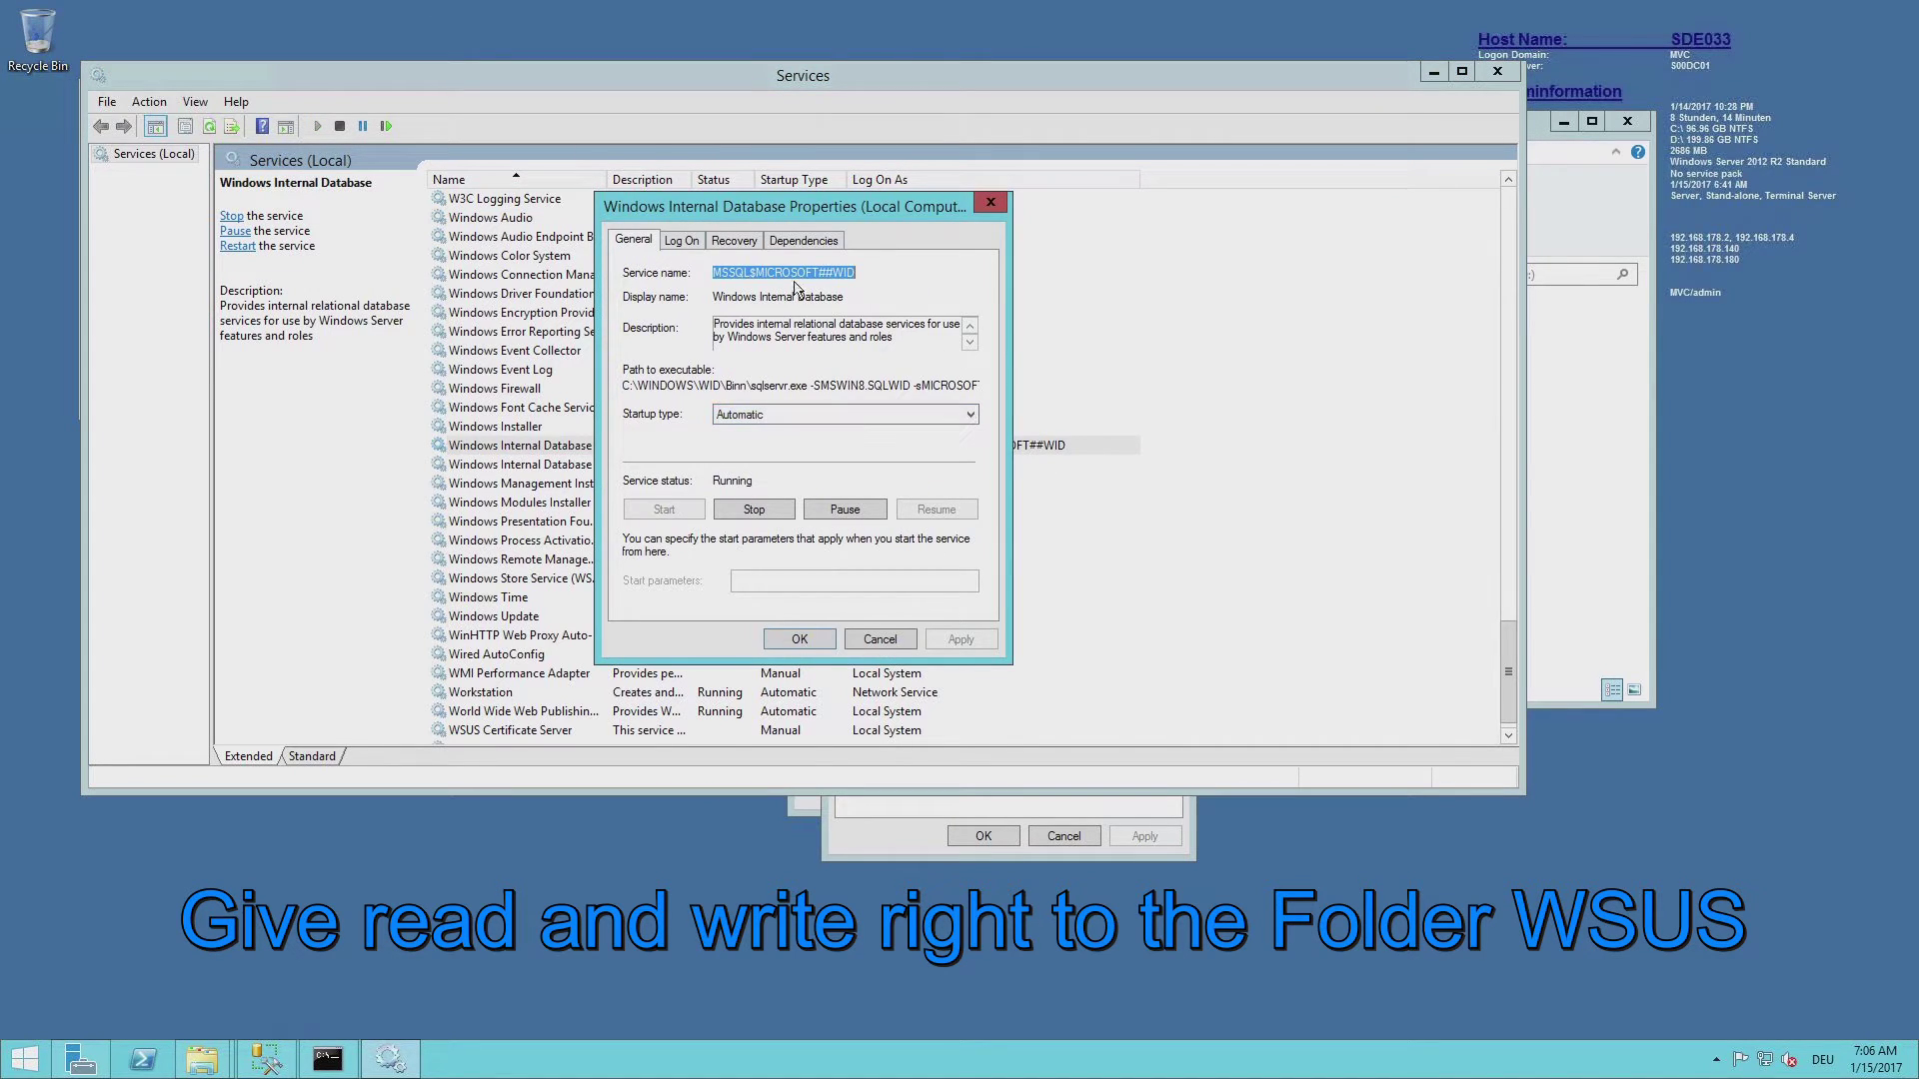
Step: Copy the Windows Internal Database service's log-on account name from its properties and return to the WSUS folder's permission dialogs
{"action": "left_click", "coordinate": [683, 241]}
{"action": "left_click_drag", "start_coordinate": [752, 345], "coordinate": [952, 350]}
{"action": "right_click", "coordinate": [875, 346]}
{"action": "left_click", "coordinate": [900, 399]}
{"action": "left_click", "coordinate": [899, 638]}
{"action": "left_click", "coordinate": [890, 830]}
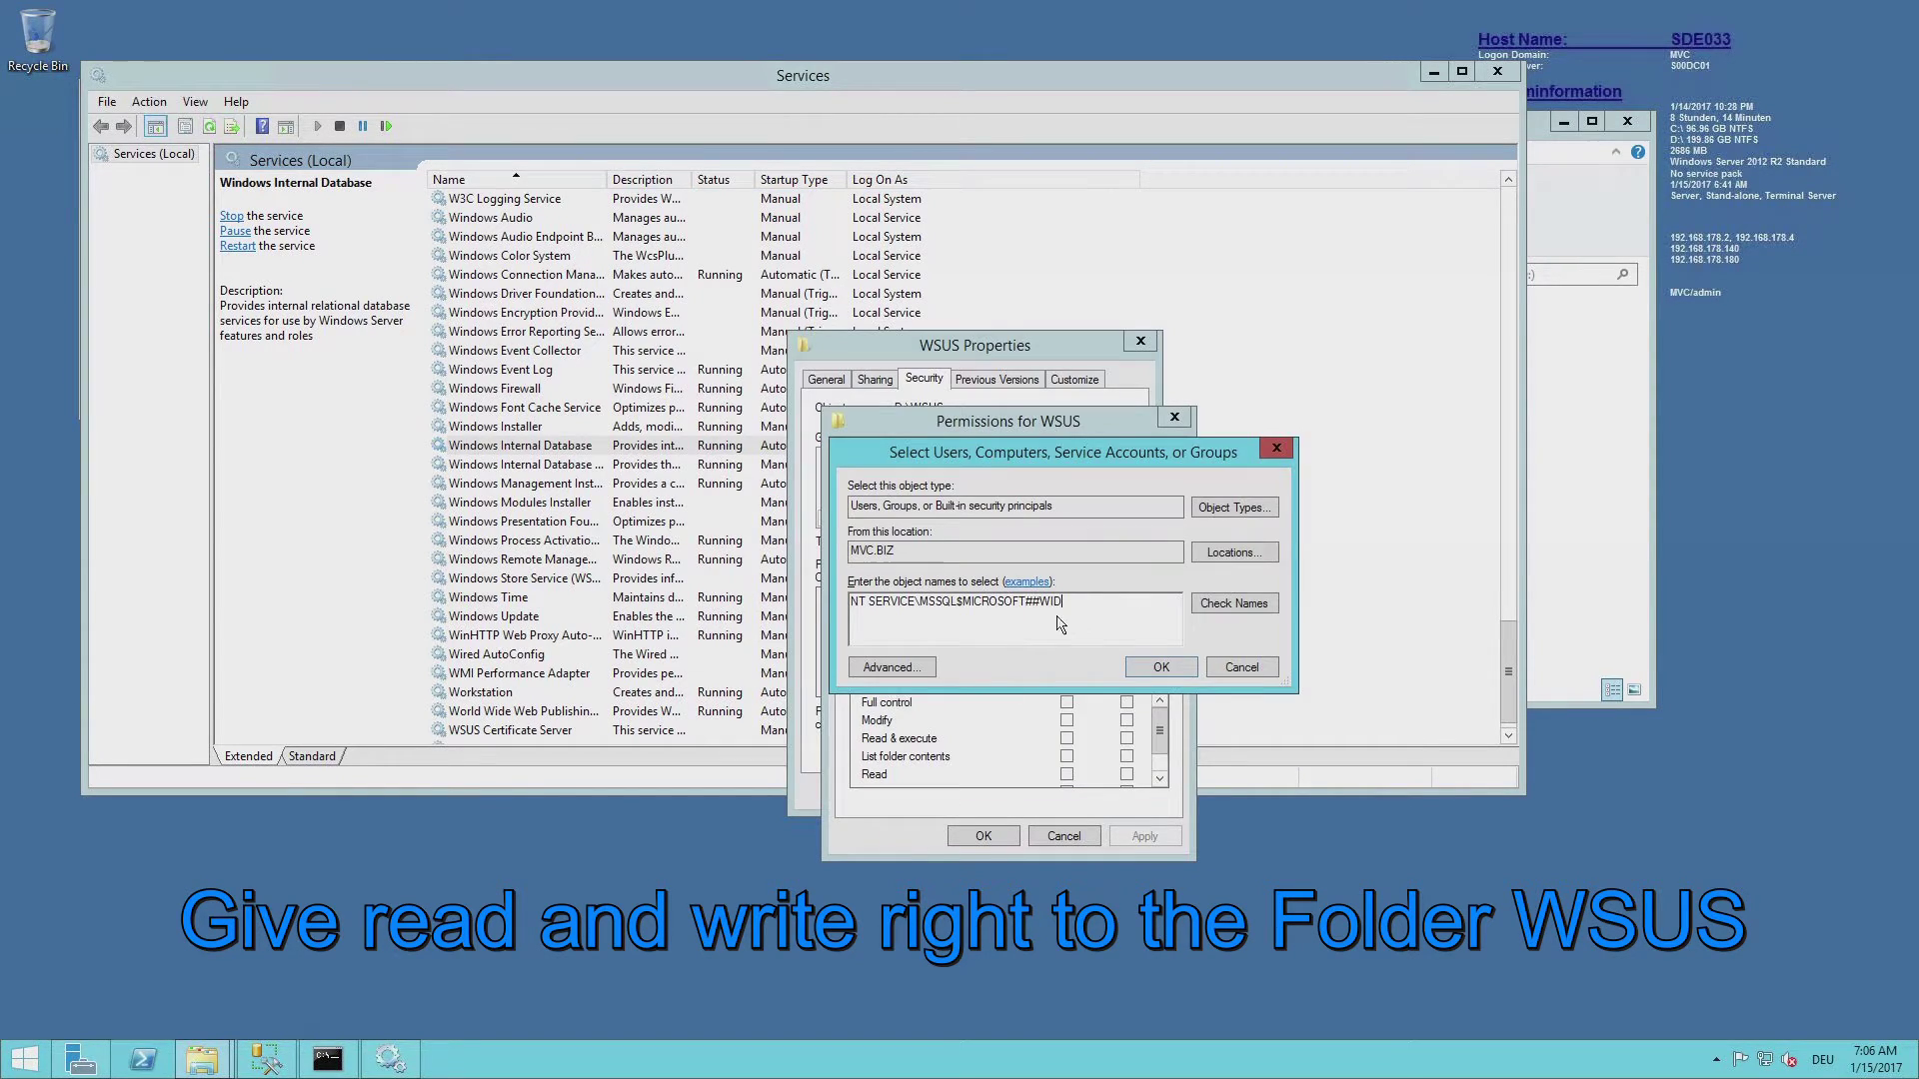
Step: Add the account NT SERVICE\MSSQL$MICROSOFT##WID from location SDE033 to the WSUS folder's permissions
{"action": "left_click_drag", "start_coordinate": [1067, 604], "coordinate": [717, 606]}
{"action": "right_click", "coordinate": [910, 601]}
{"action": "left_click", "coordinate": [960, 657]}
{"action": "left_click", "coordinate": [1234, 552]}
{"action": "left_click", "coordinate": [882, 570]}
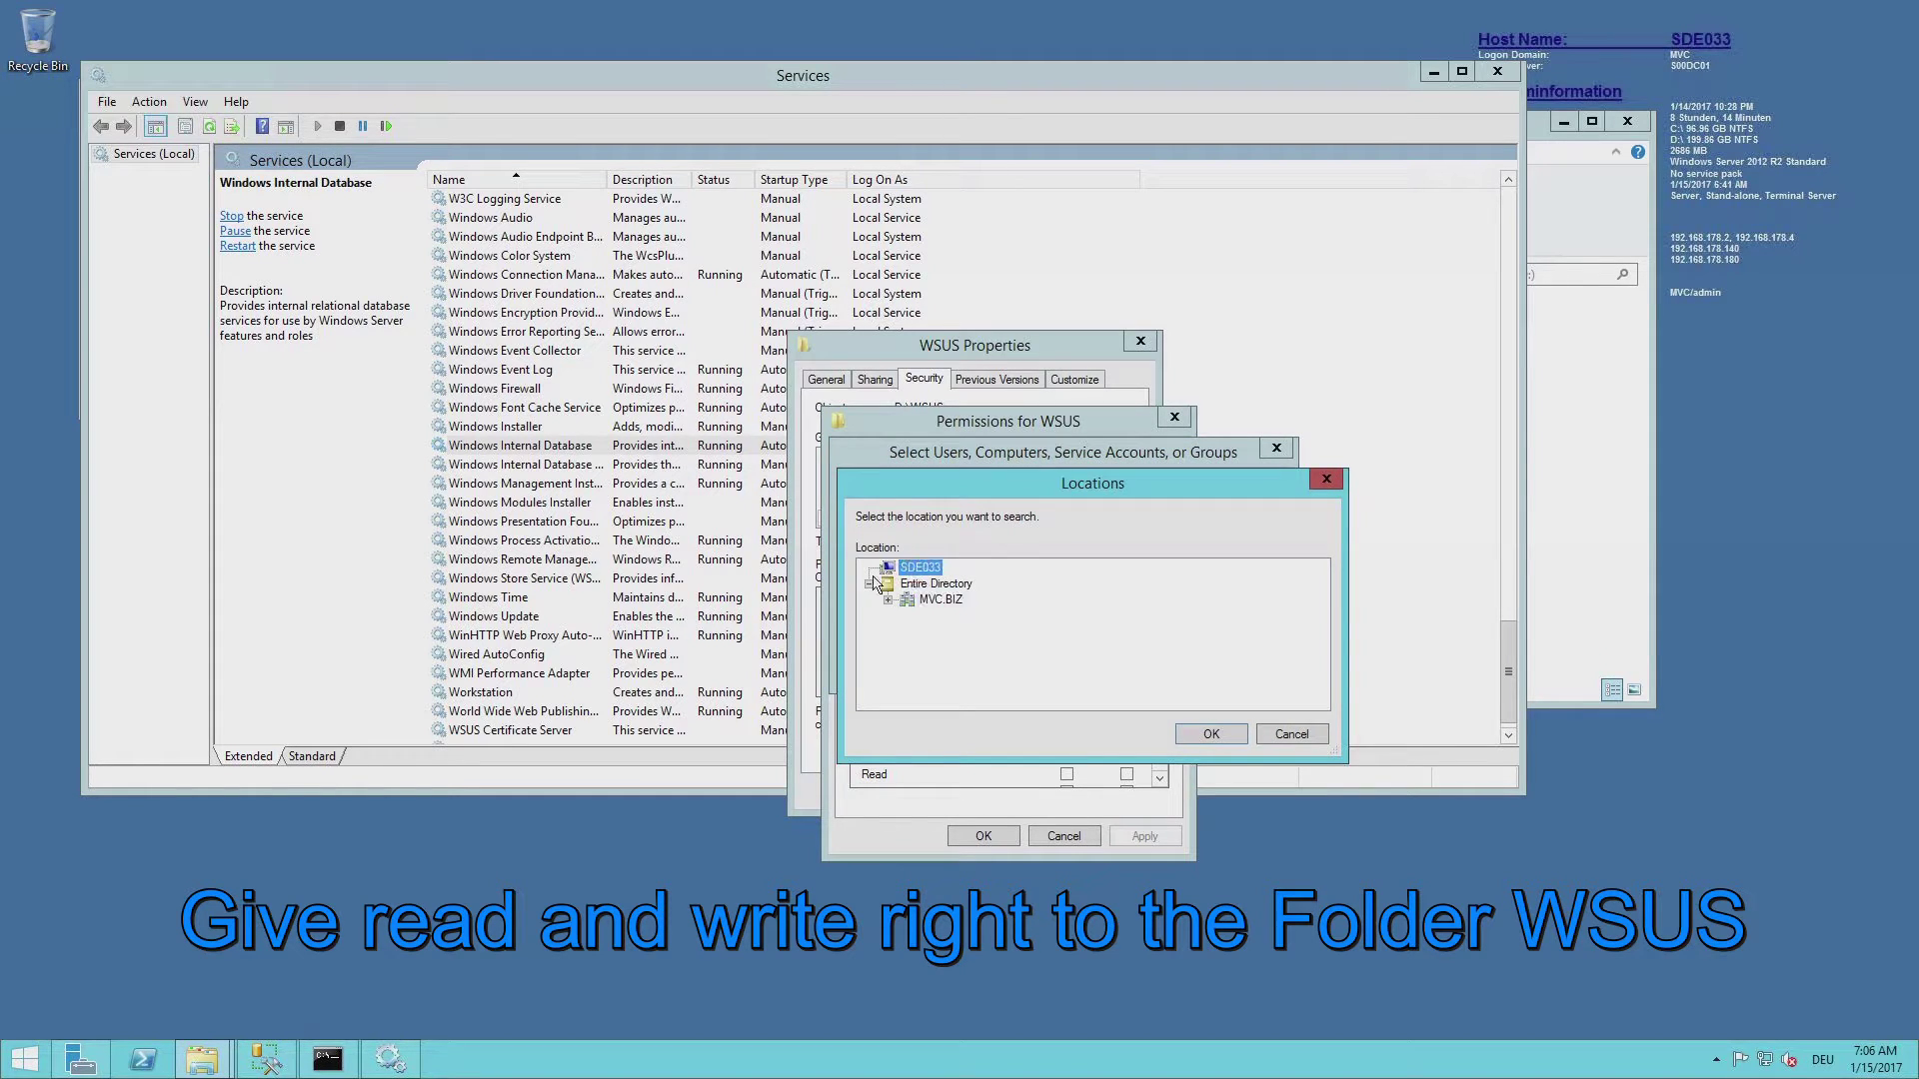
{"action": "left_click", "coordinate": [1185, 732]}
{"action": "left_click", "coordinate": [1136, 680]}
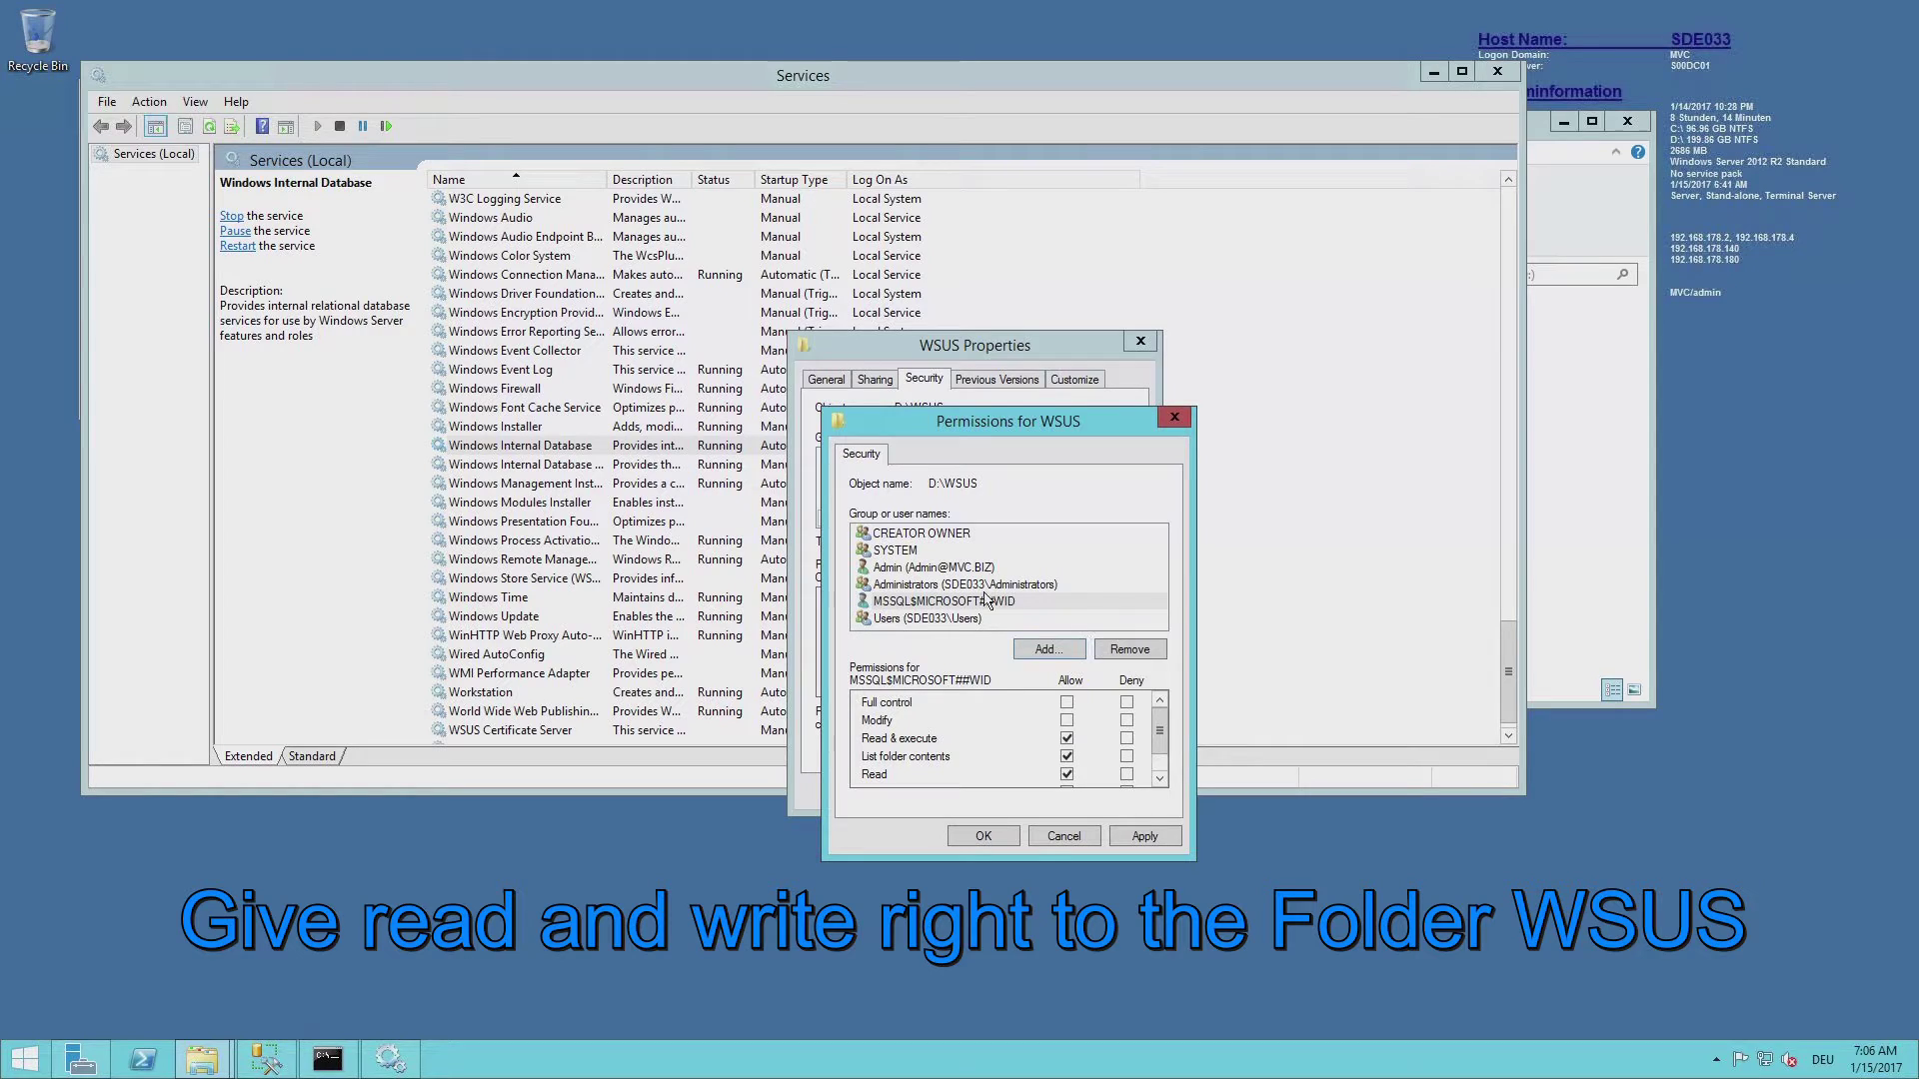
Step: Allow the MSSQL$MICROSOFT##WID account full control of D:\WSUS, continue past the access errors, and close the Command Prompt
{"action": "left_click", "coordinate": [1066, 702]}
{"action": "left_click", "coordinate": [1147, 836]}
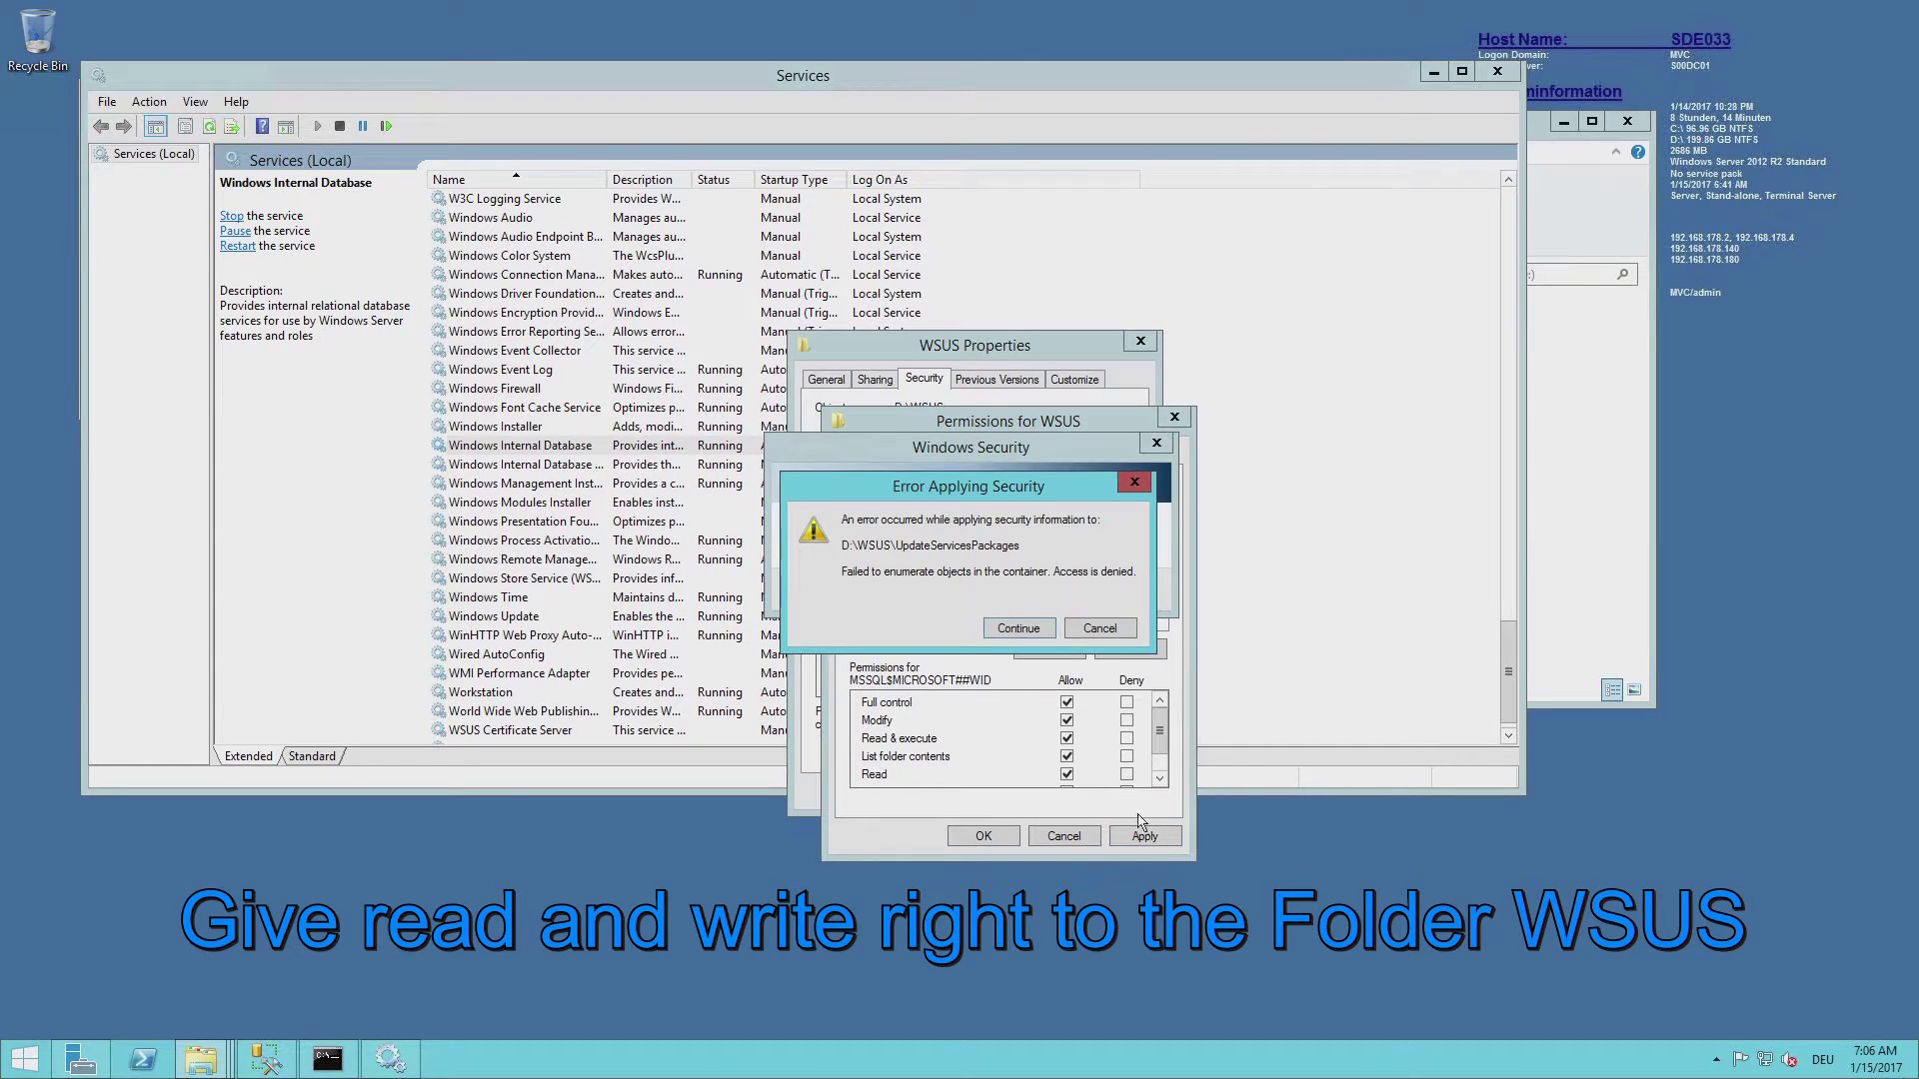
{"action": "left_click", "coordinate": [1019, 628]}
{"action": "left_click", "coordinate": [1021, 630]}
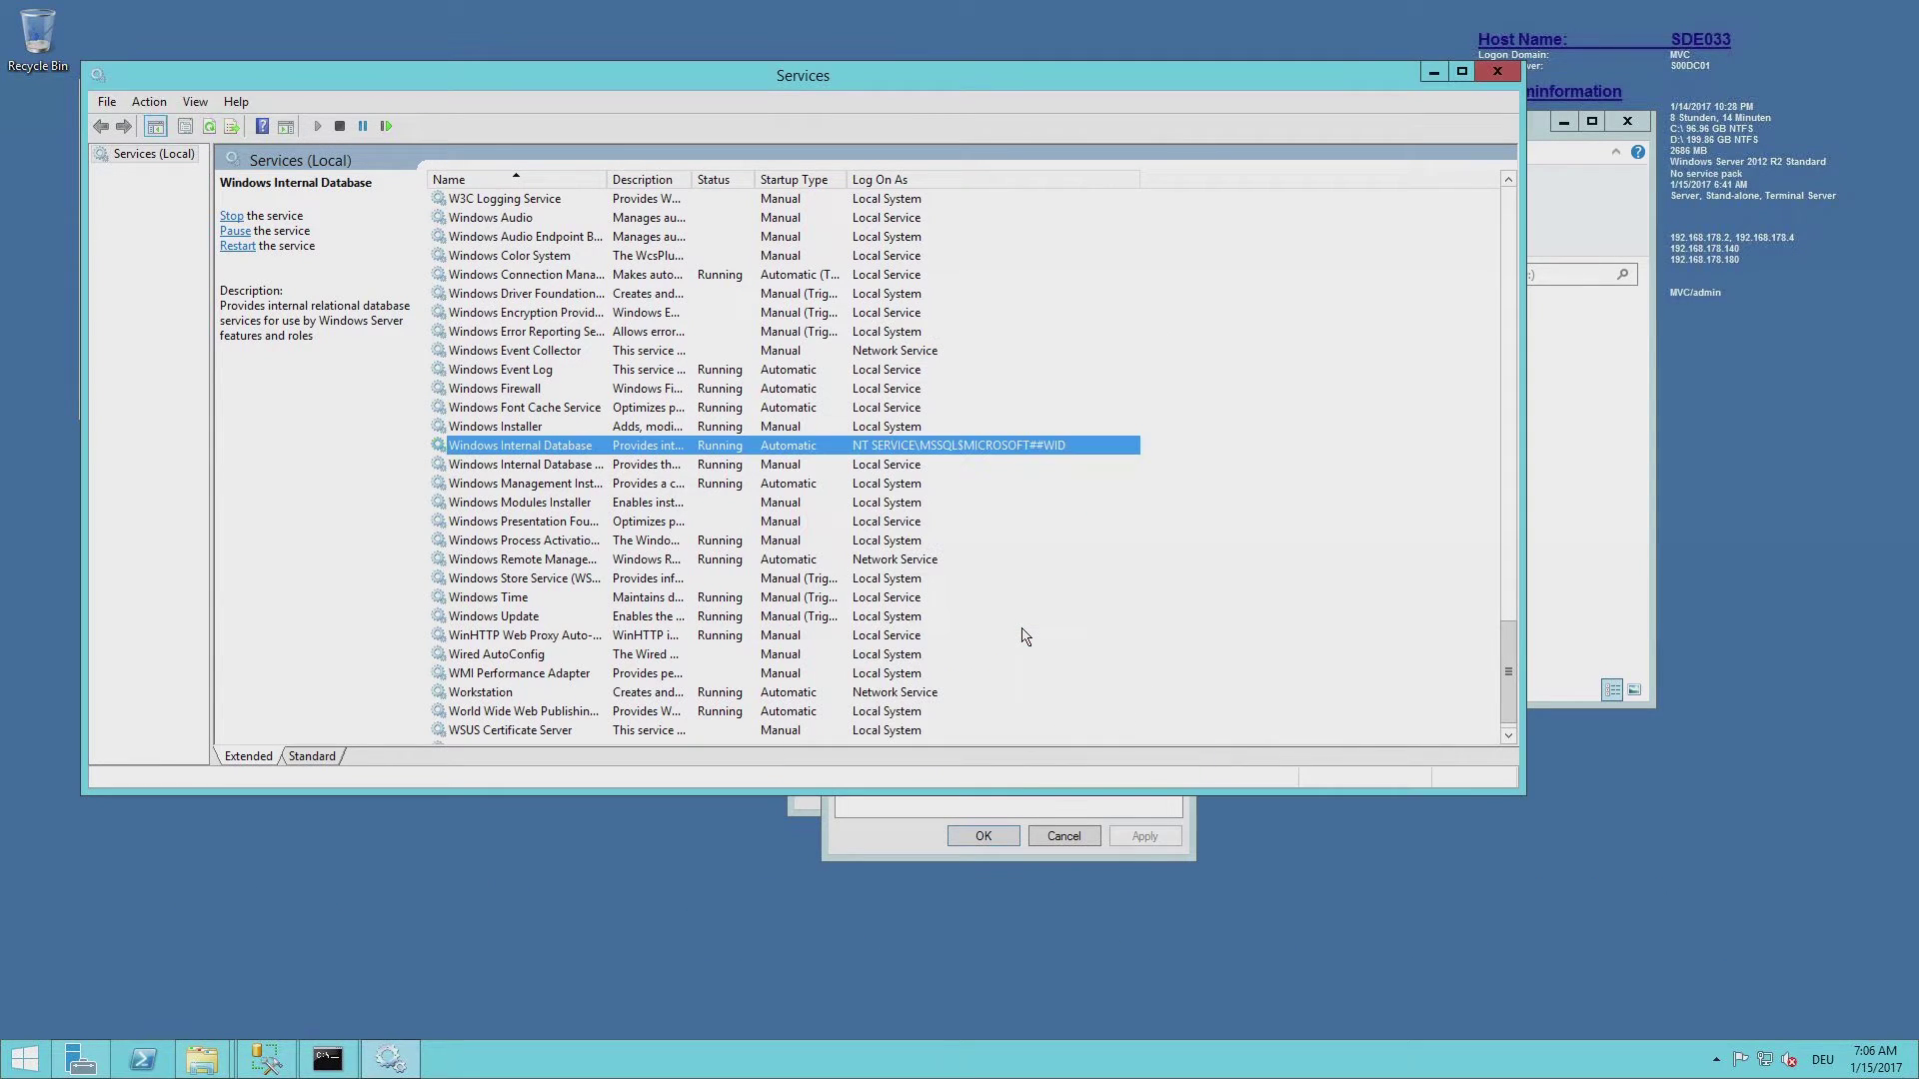
{"action": "left_click", "coordinate": [985, 837]}
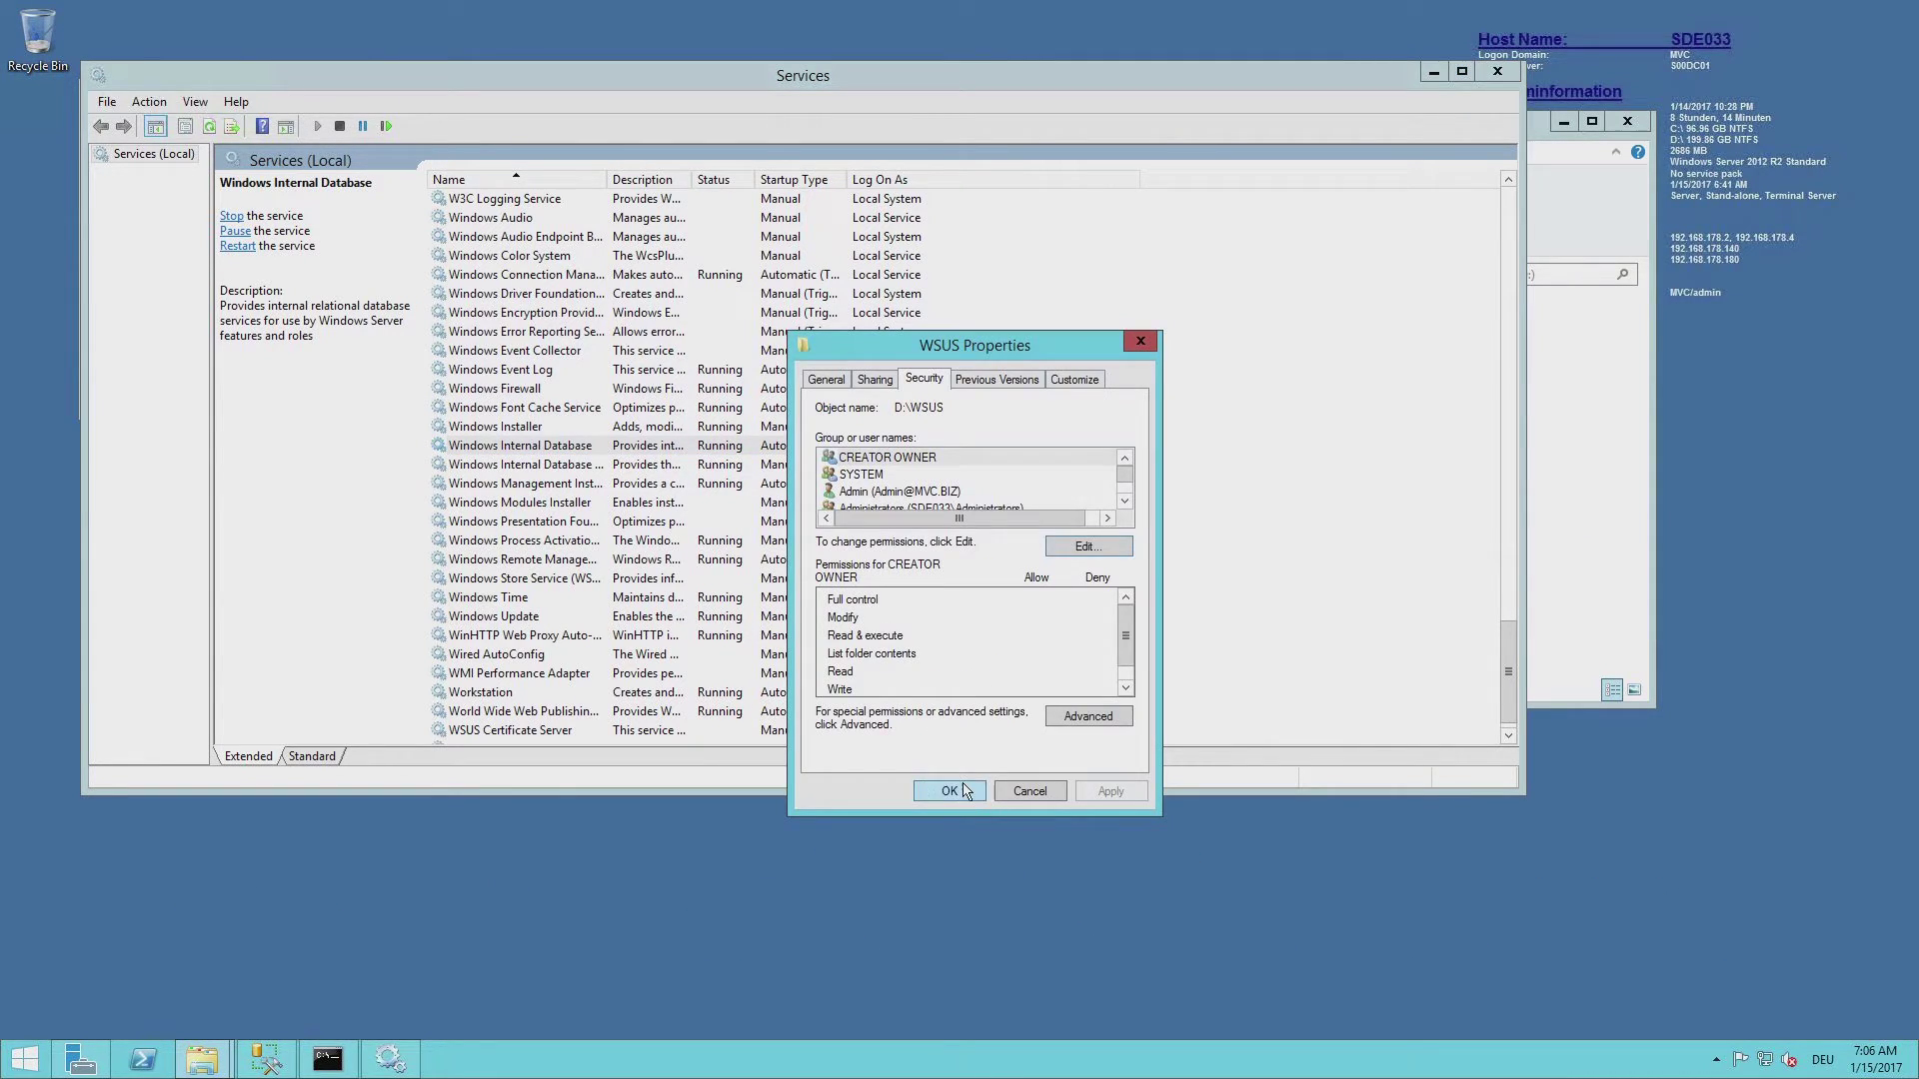
{"action": "left_click", "coordinate": [948, 791]}
{"action": "left_click", "coordinate": [1434, 72]}
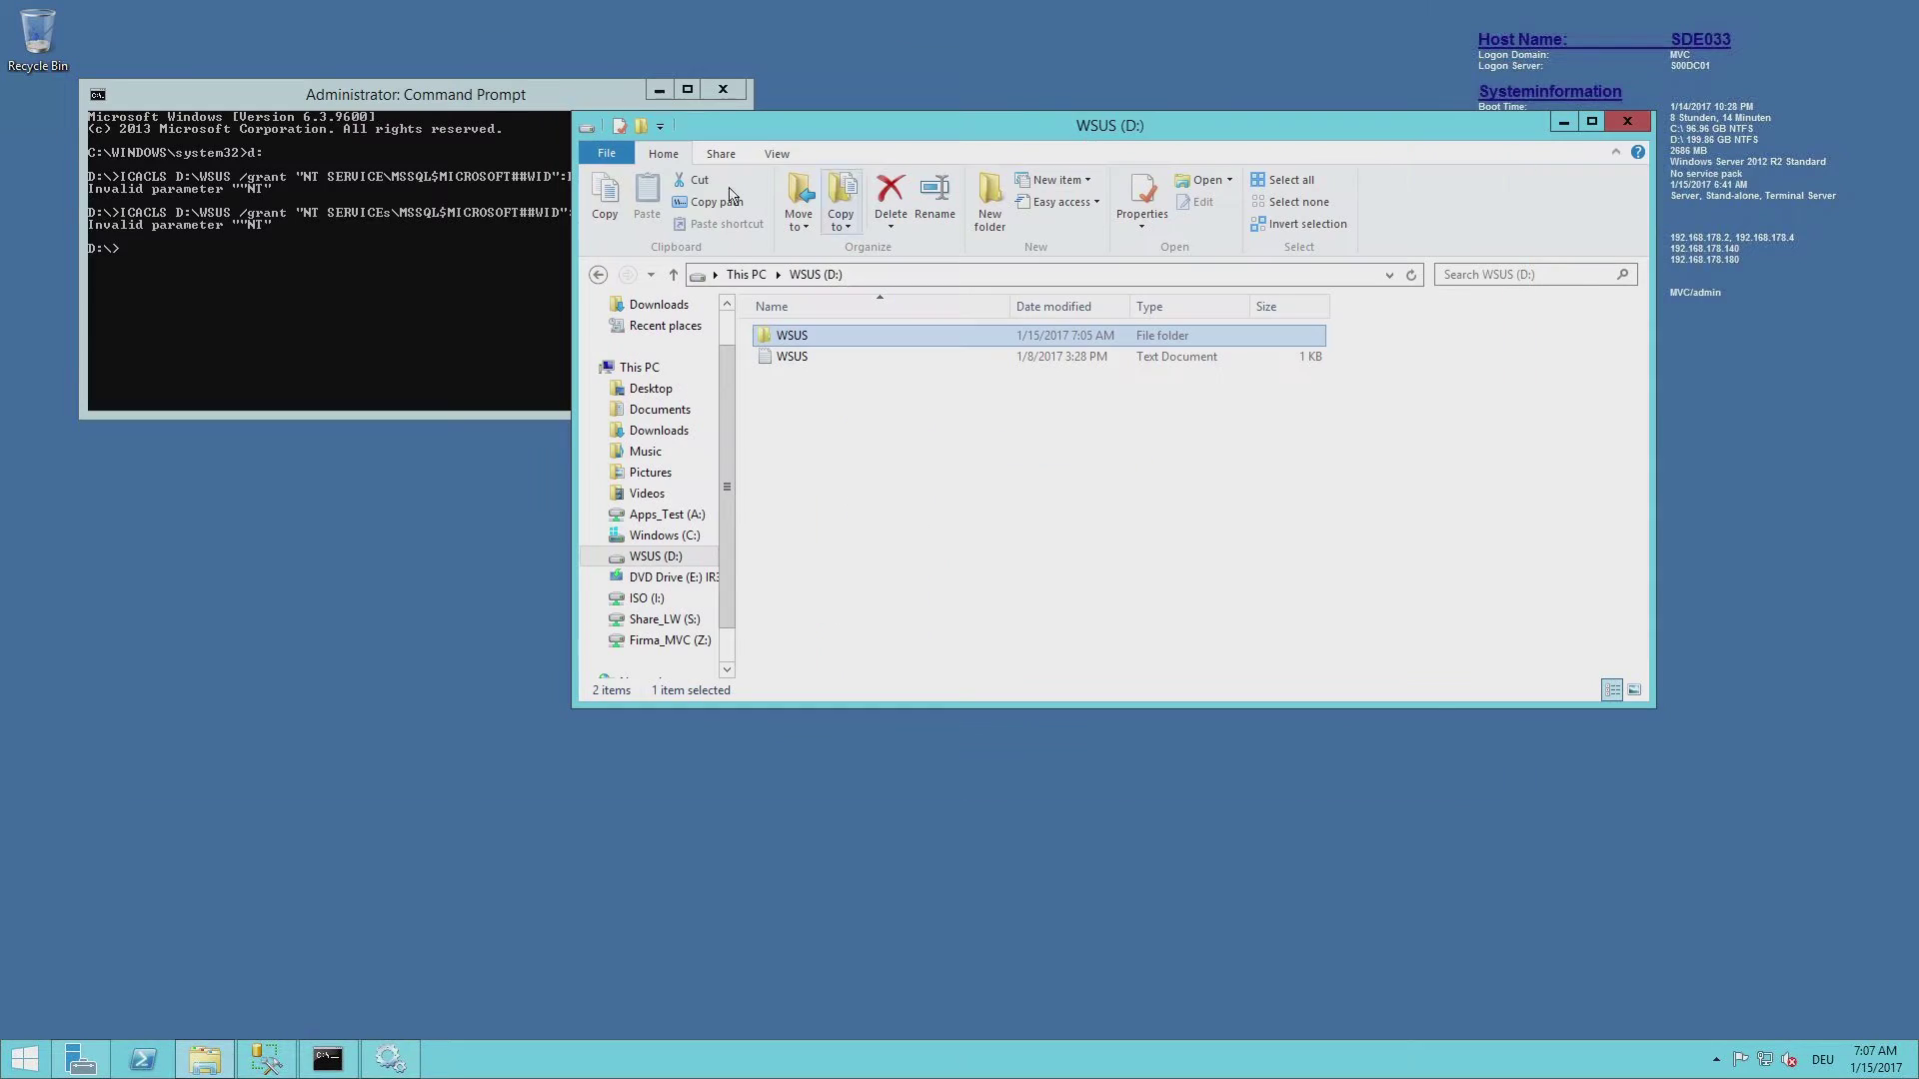
{"action": "left_click", "coordinate": [723, 90]}
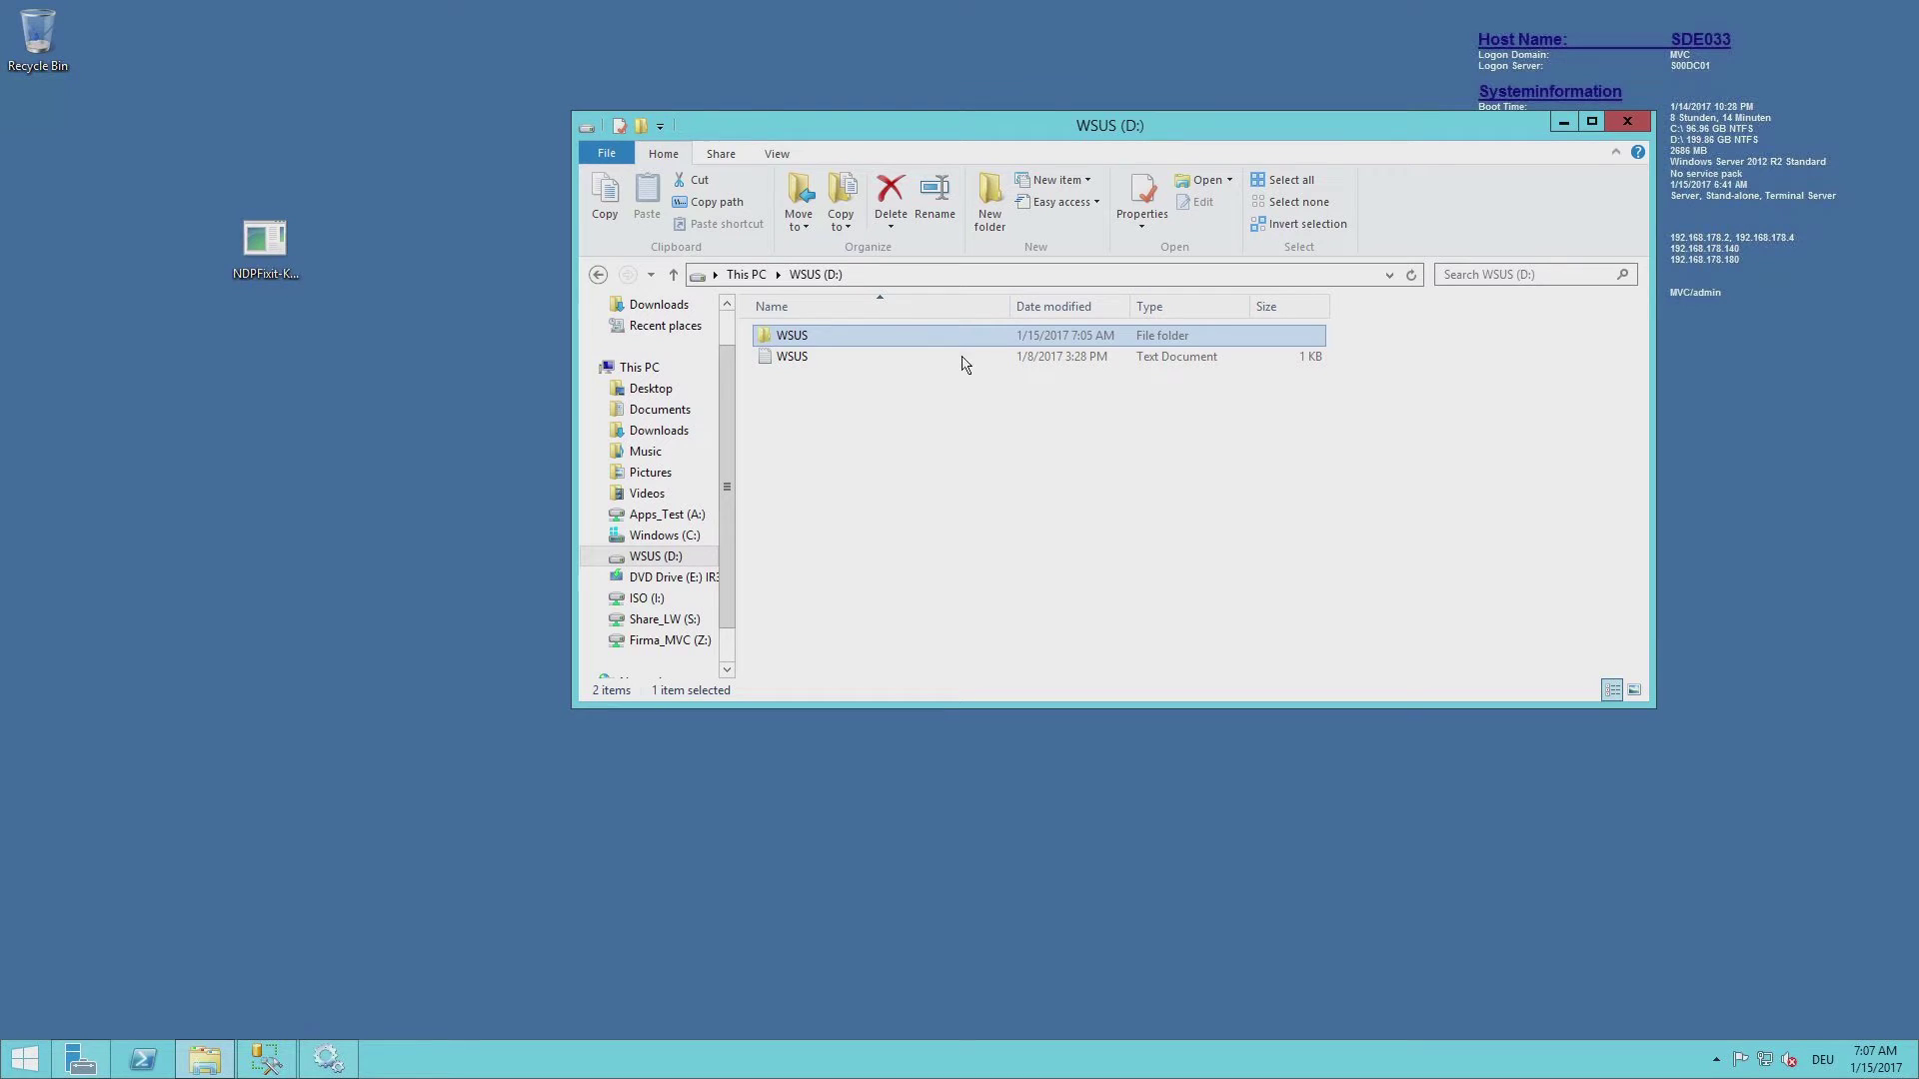
Step: Check the permissions of the MSSQL$MICROSOFT##WID account on SUSDB_log.ldf in D:\WSUS
{"action": "double_click", "coordinate": [789, 334]}
{"action": "left_click", "coordinate": [798, 399]}
{"action": "right_click", "coordinate": [797, 399]}
{"action": "left_click", "coordinate": [984, 595]}
{"action": "left_click", "coordinate": [881, 445]}
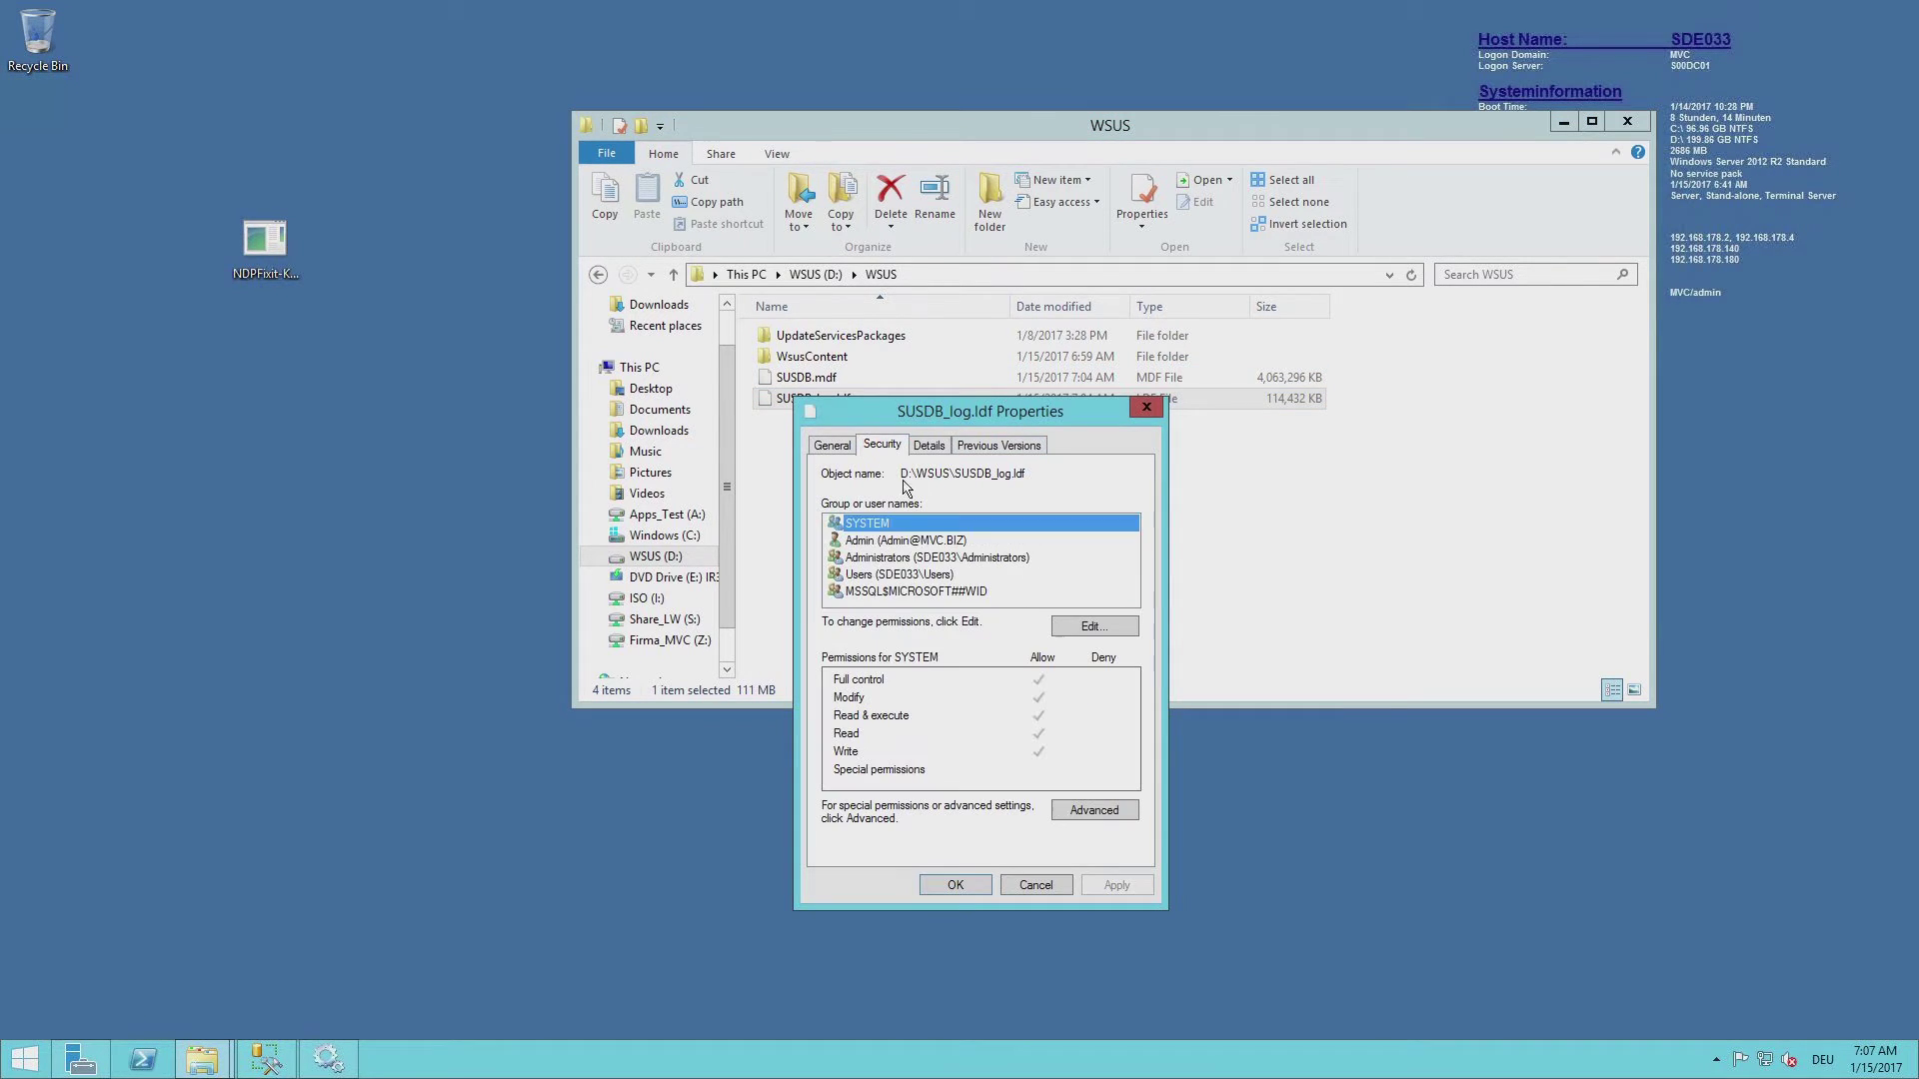
{"action": "left_click", "coordinate": [904, 573]}
{"action": "left_click", "coordinate": [897, 593]}
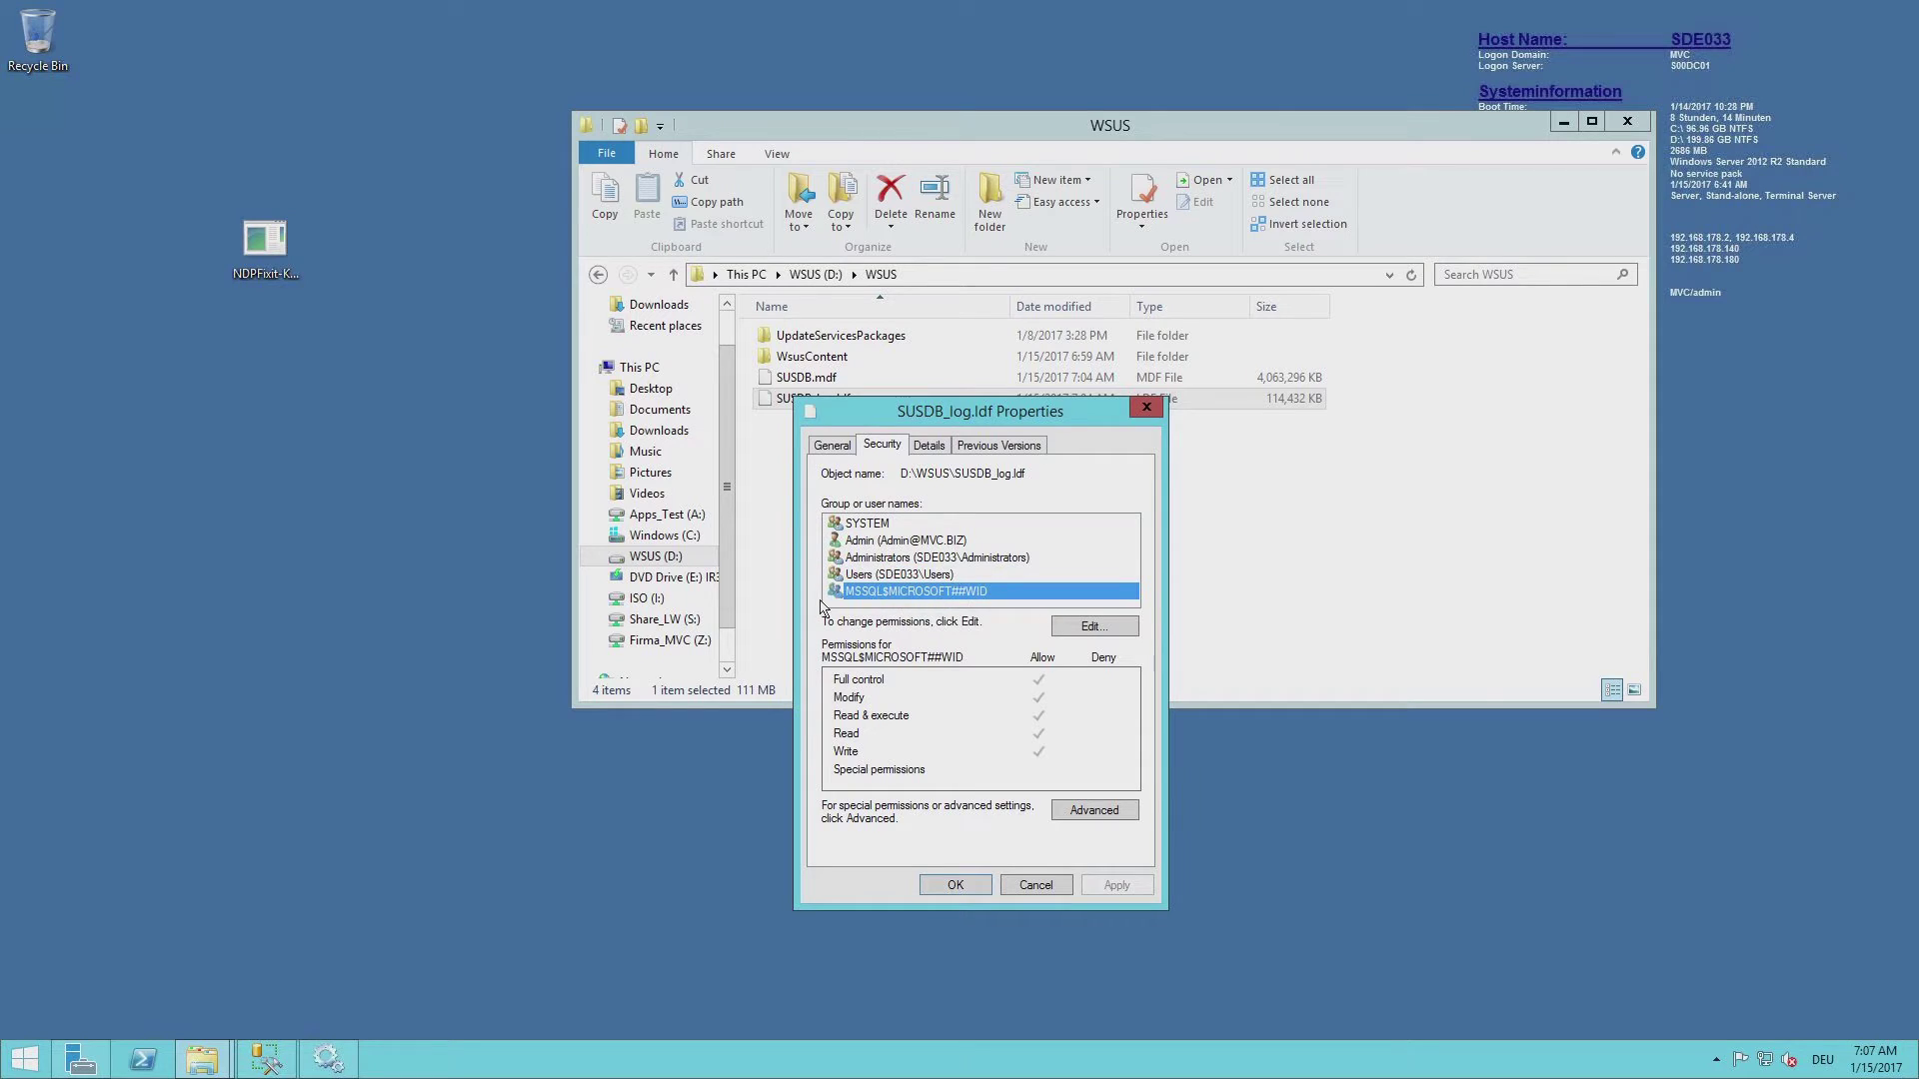
{"action": "left_click", "coordinate": [1019, 886]}
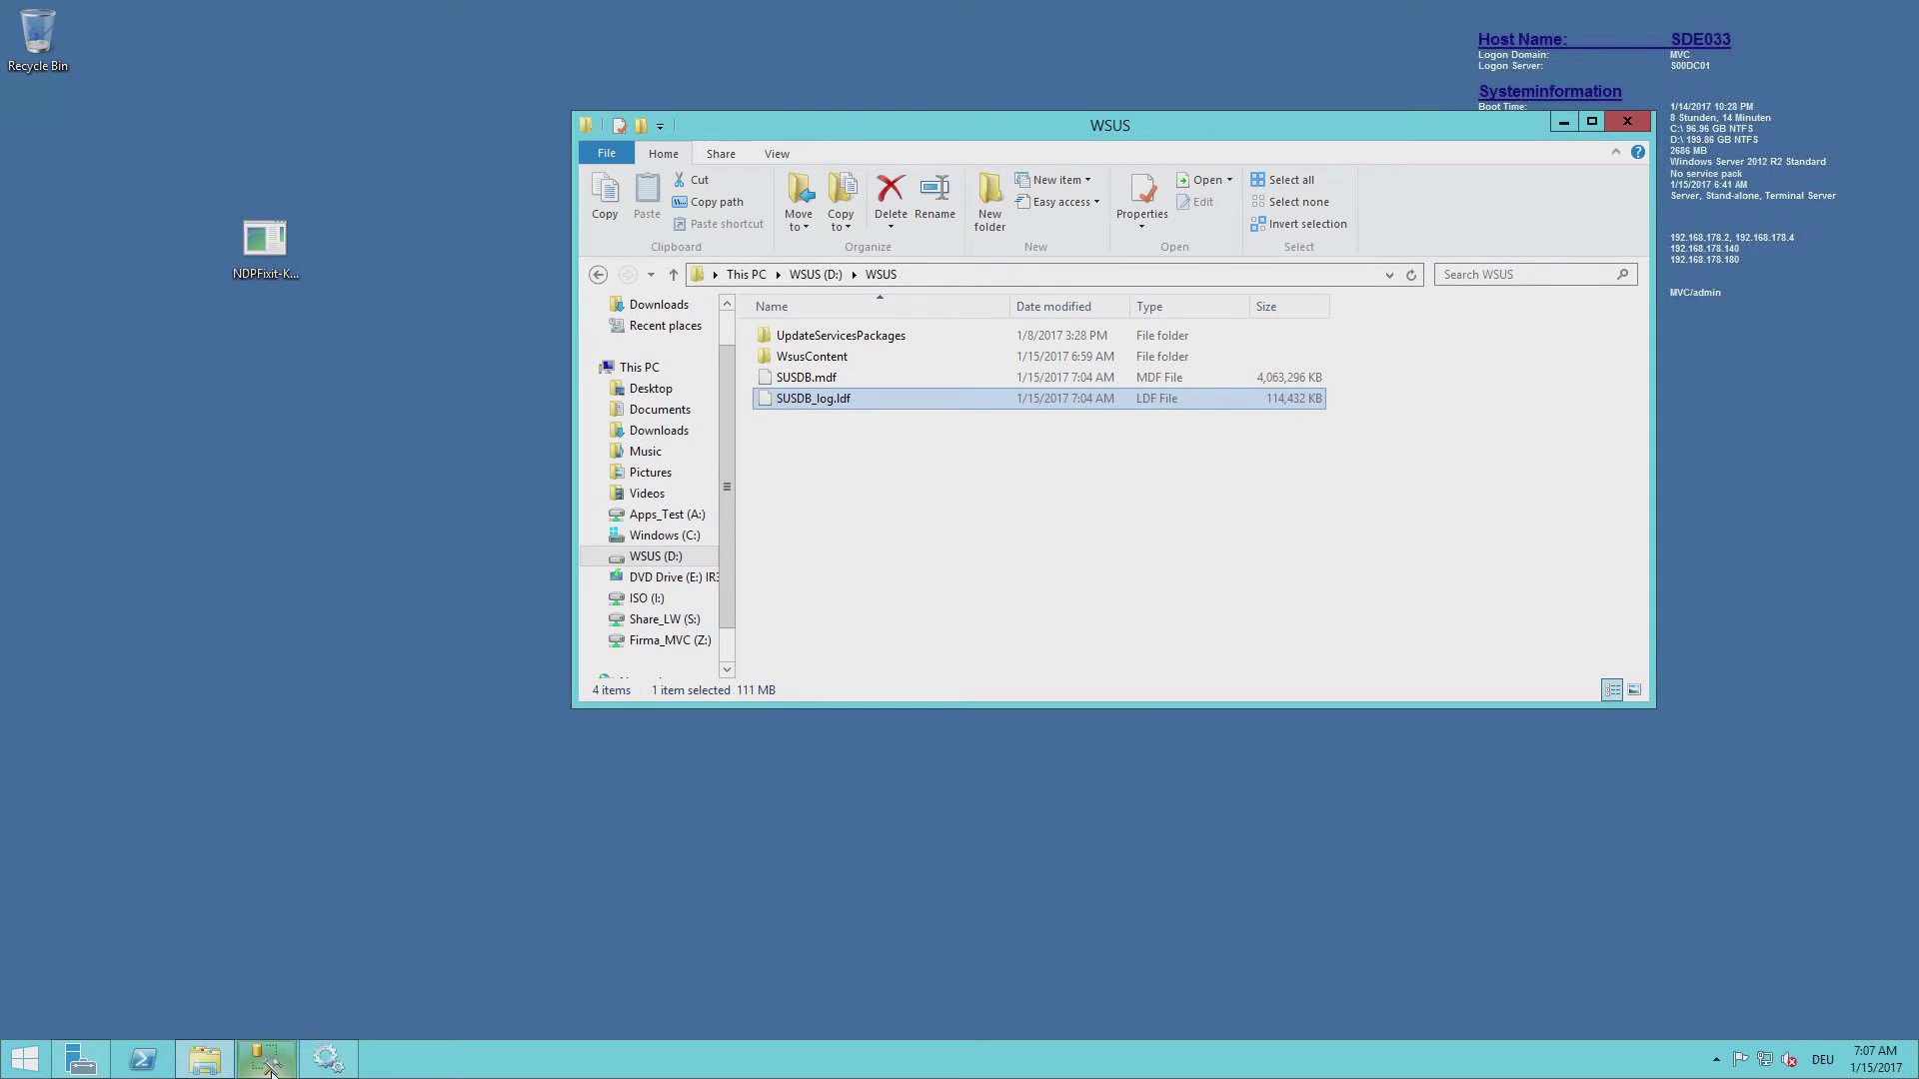
Step: Switch to SQL Server Management Studio and attach the SUSDB database from D:\WSUS\SUSDB.mdf
{"action": "mouse_move", "coordinate": [277, 1067]}
{"action": "left_click", "coordinate": [310, 930]}
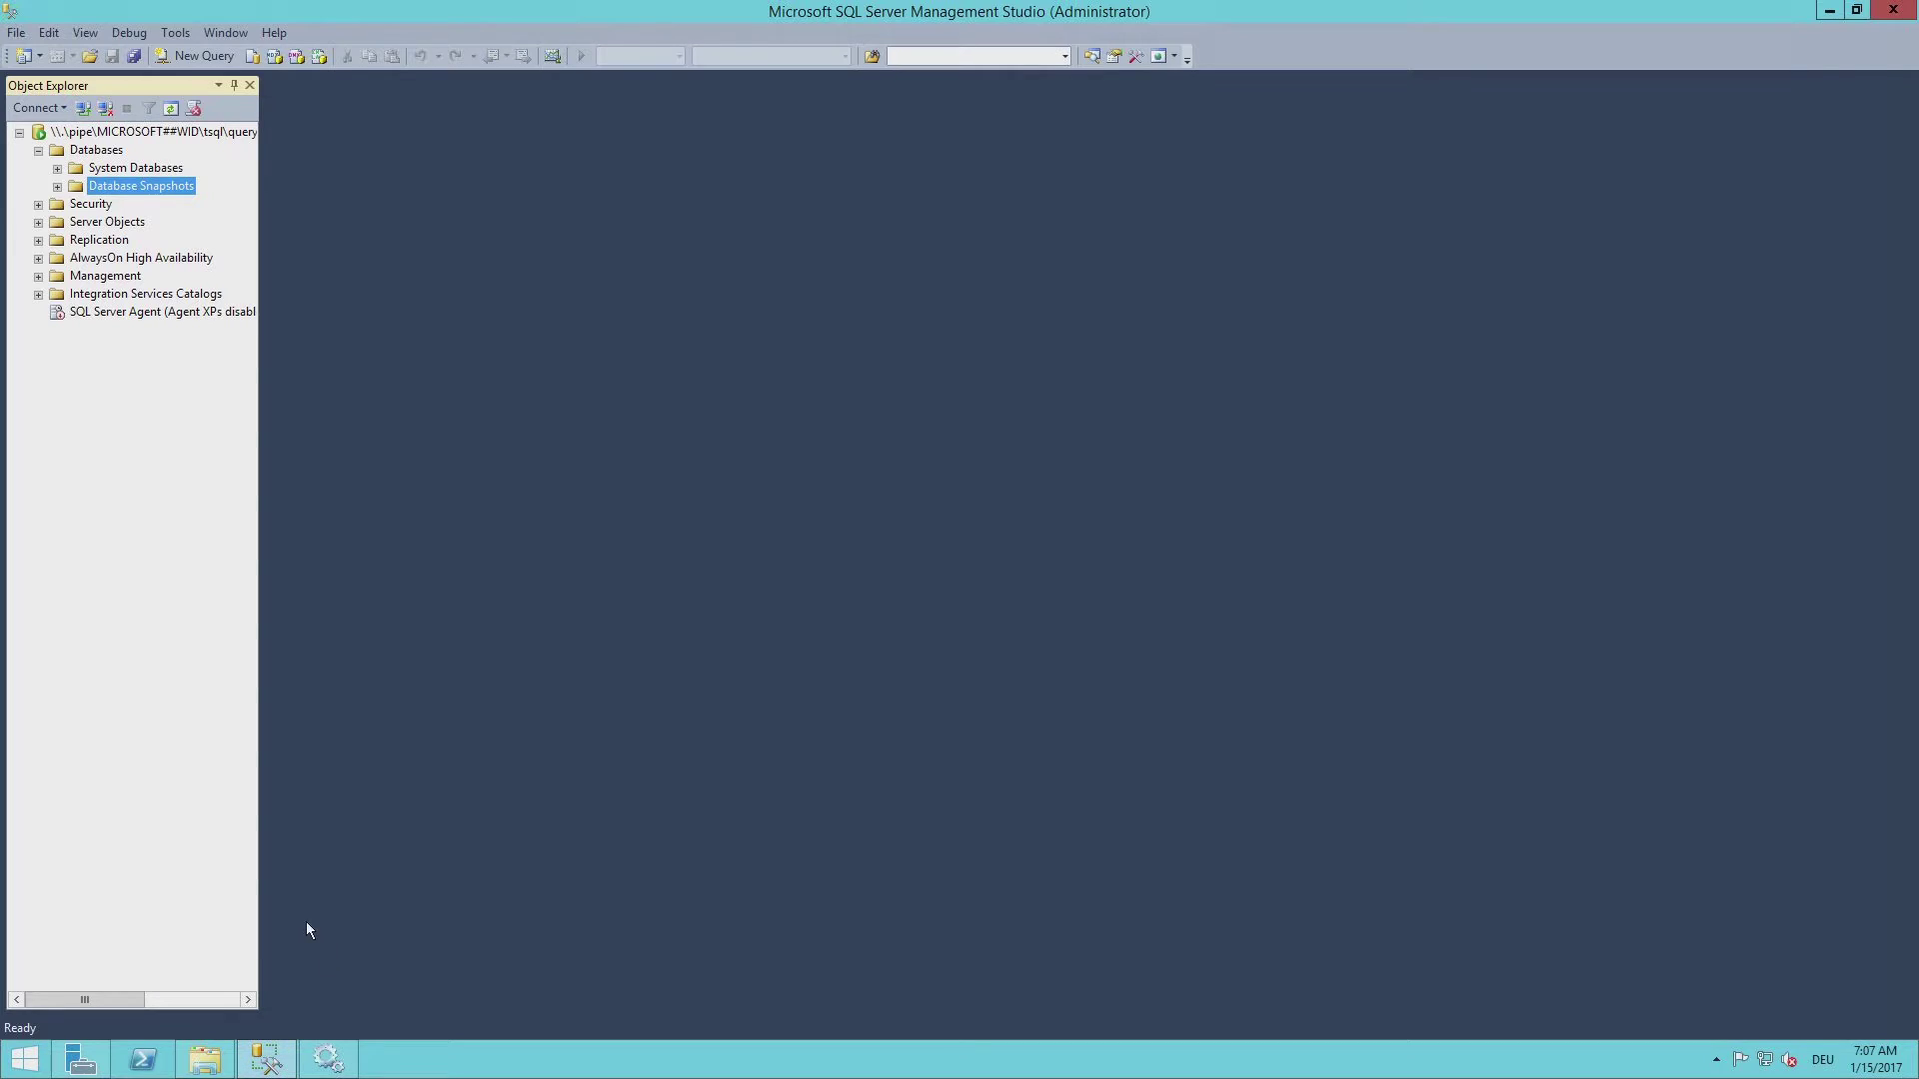
{"action": "left_click", "coordinate": [90, 150]}
{"action": "right_click", "coordinate": [71, 155]}
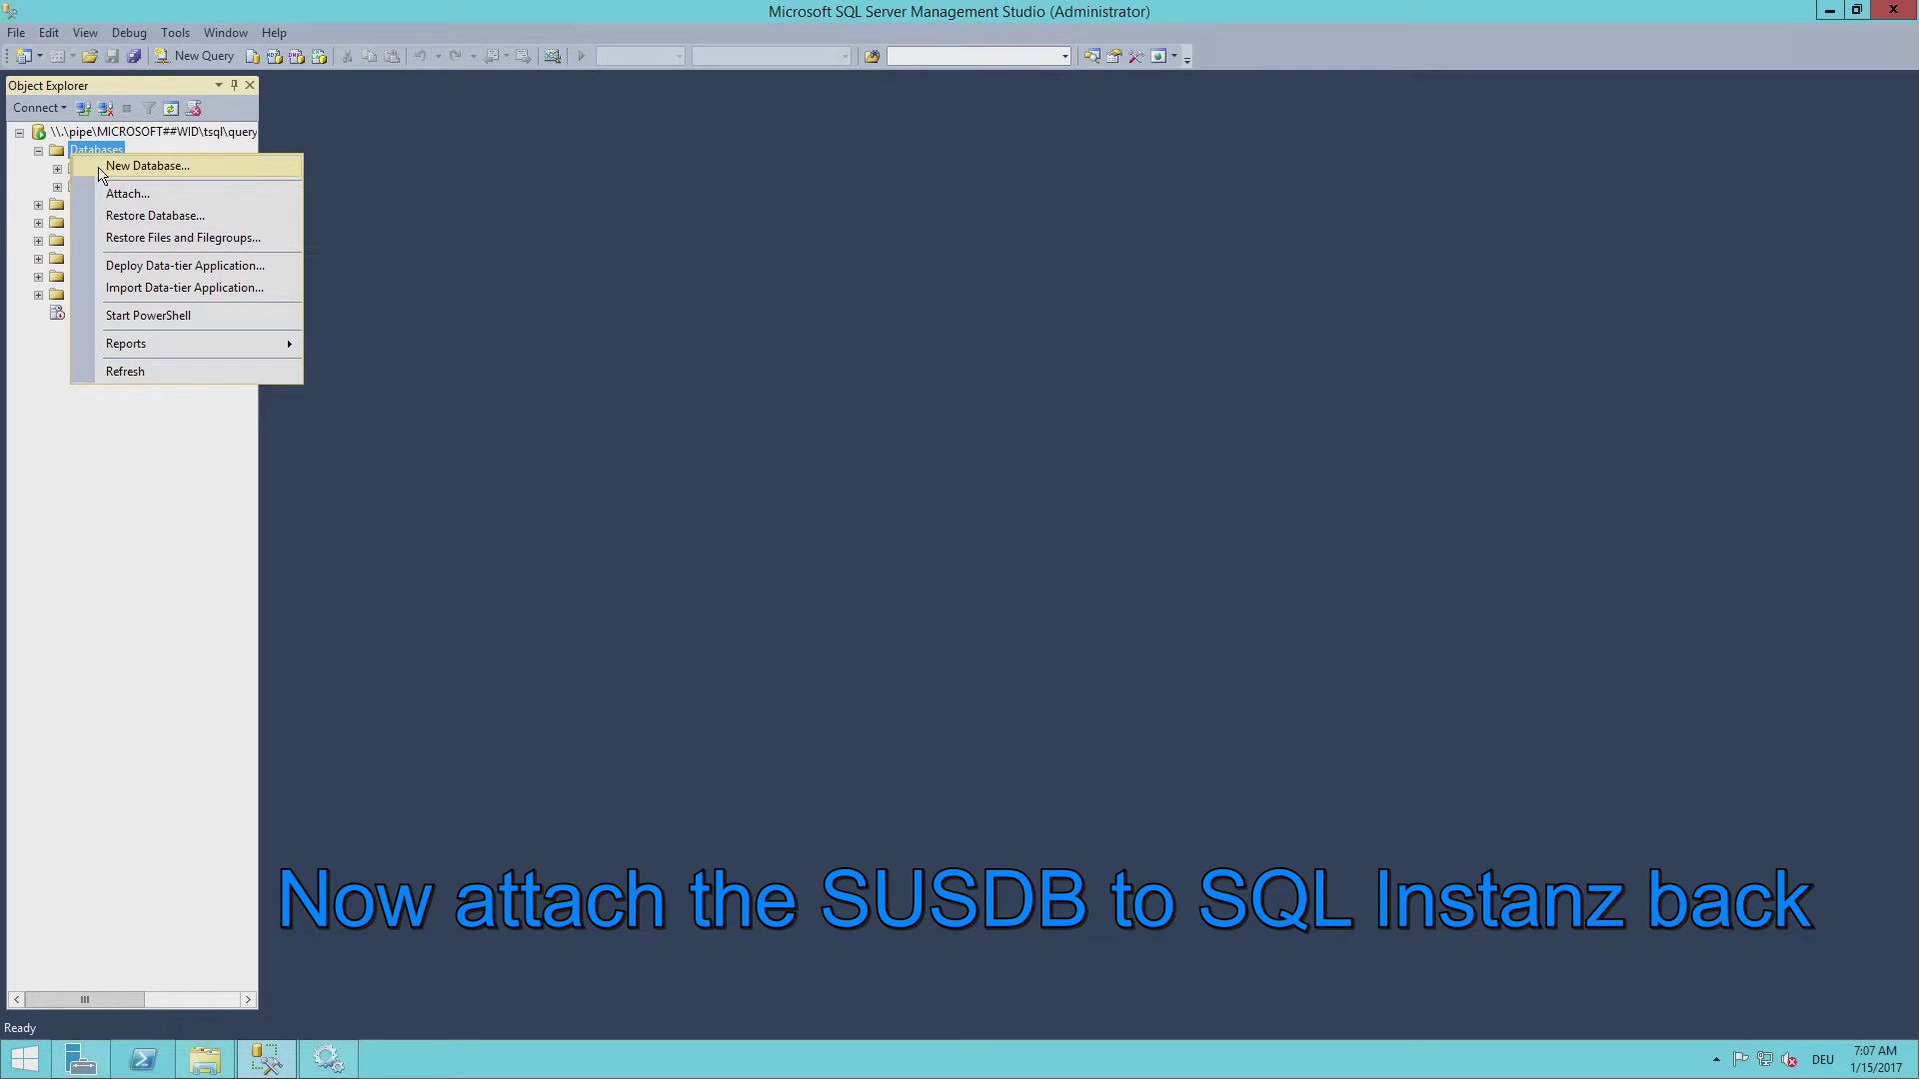
{"action": "left_click", "coordinate": [128, 195]}
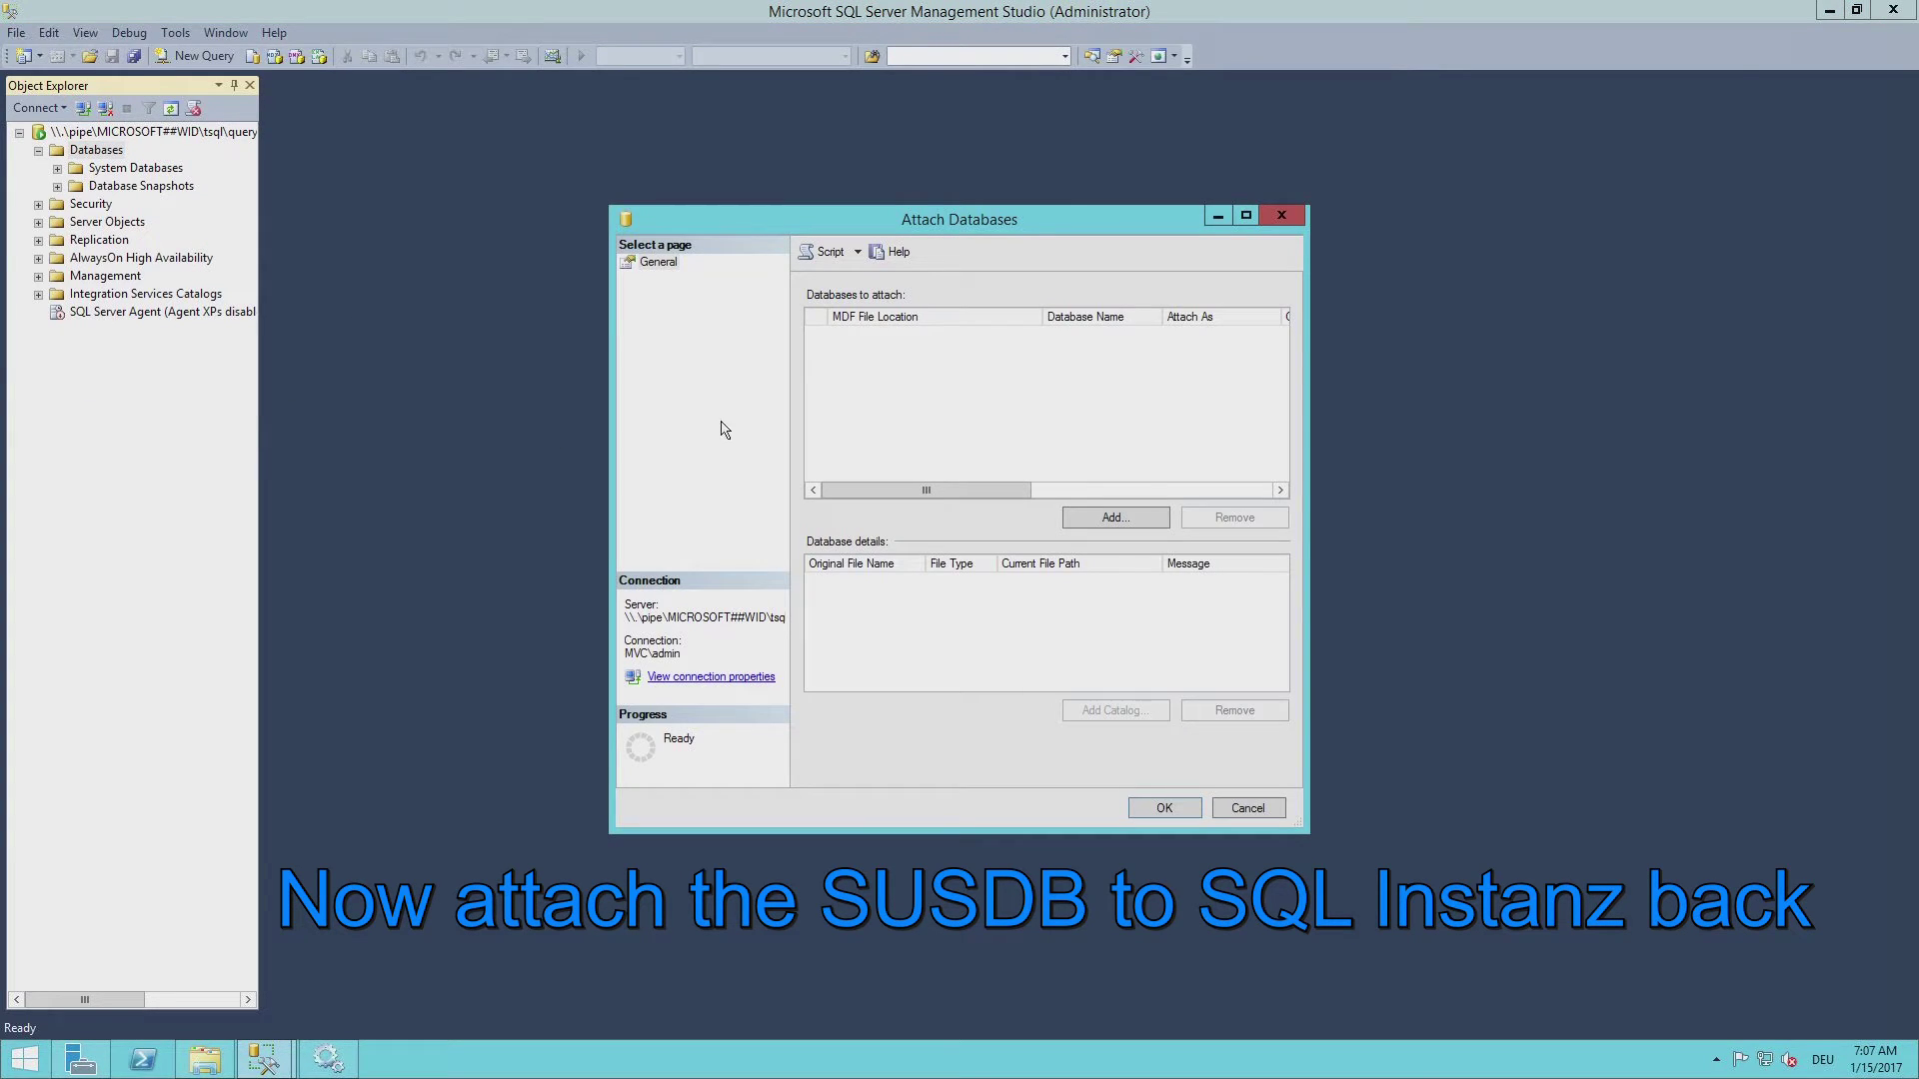
{"action": "left_click", "coordinate": [1136, 526]}
{"action": "left_click", "coordinate": [814, 545]}
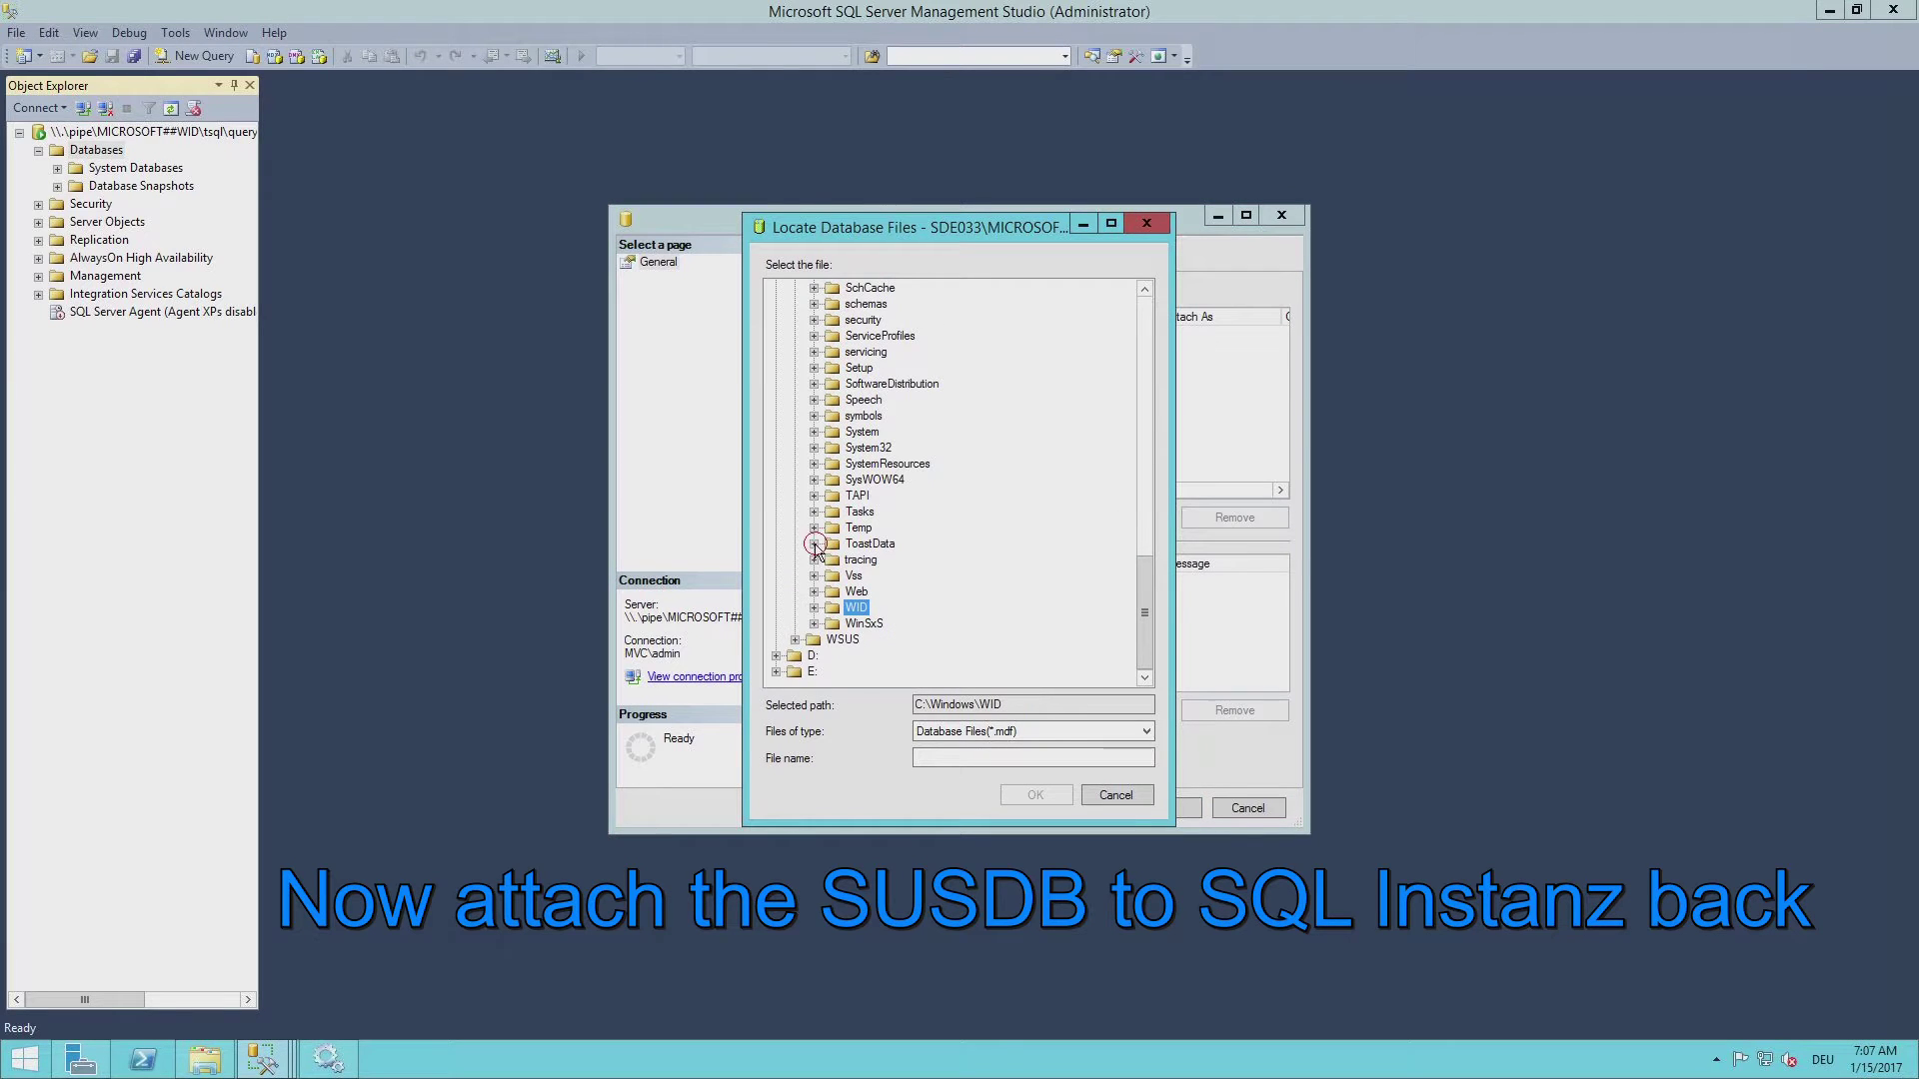
{"action": "left_click", "coordinate": [777, 656]}
{"action": "left_click", "coordinate": [795, 655]}
{"action": "left_click", "coordinate": [873, 657]}
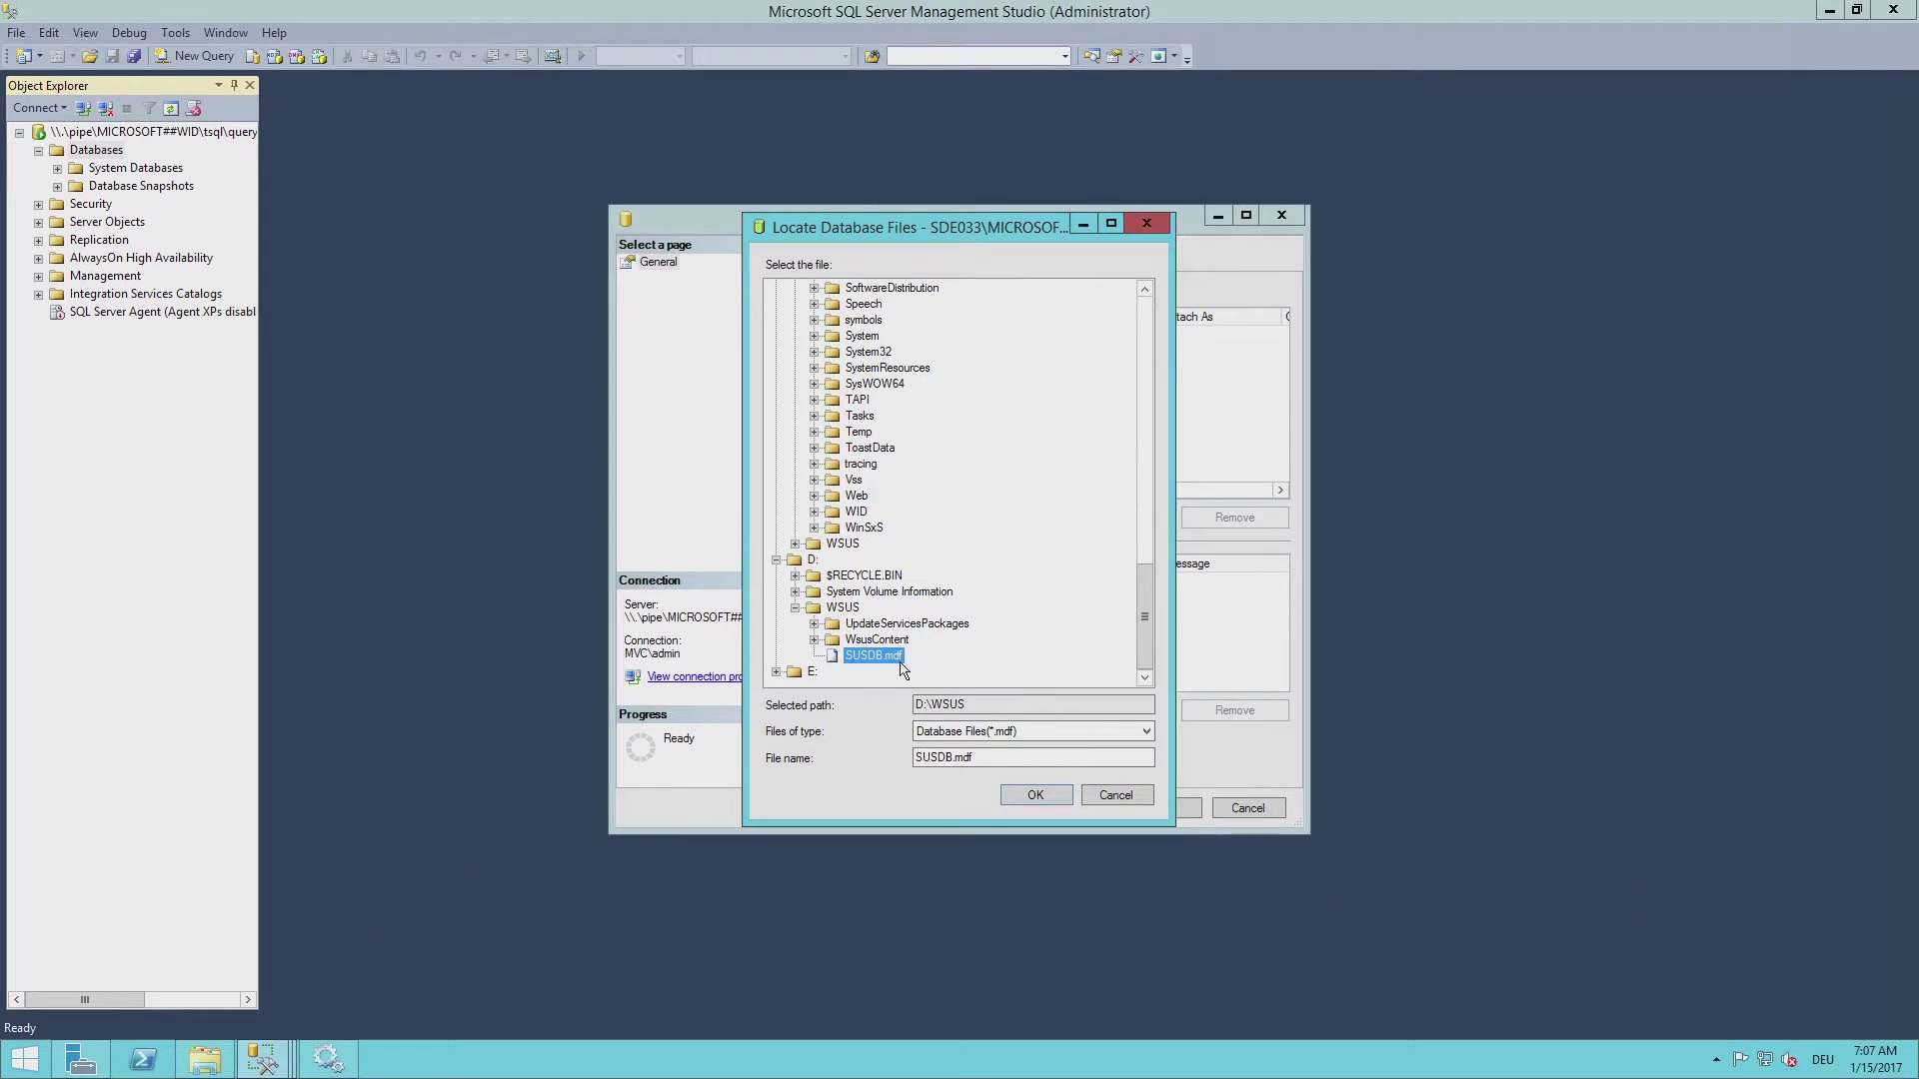
{"action": "left_click", "coordinate": [1035, 796]}
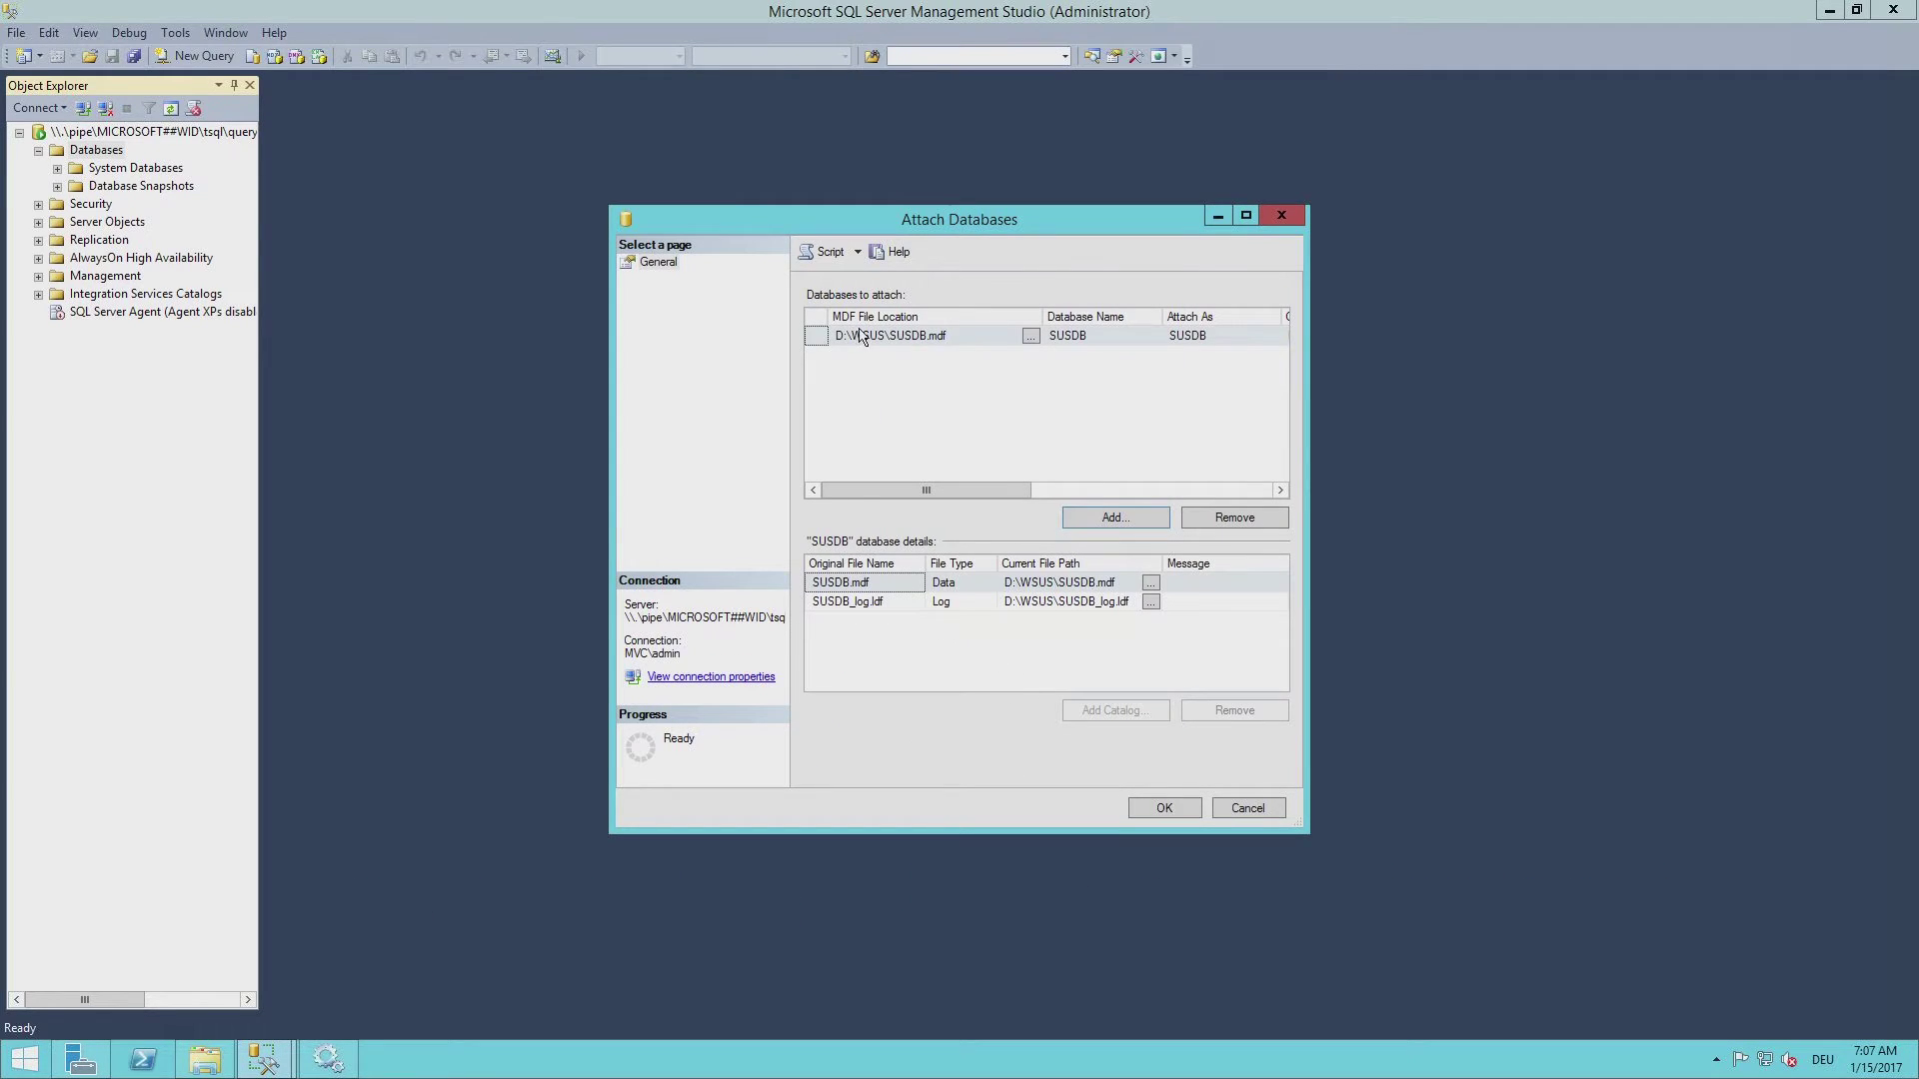
{"action": "left_click", "coordinate": [1185, 810]}
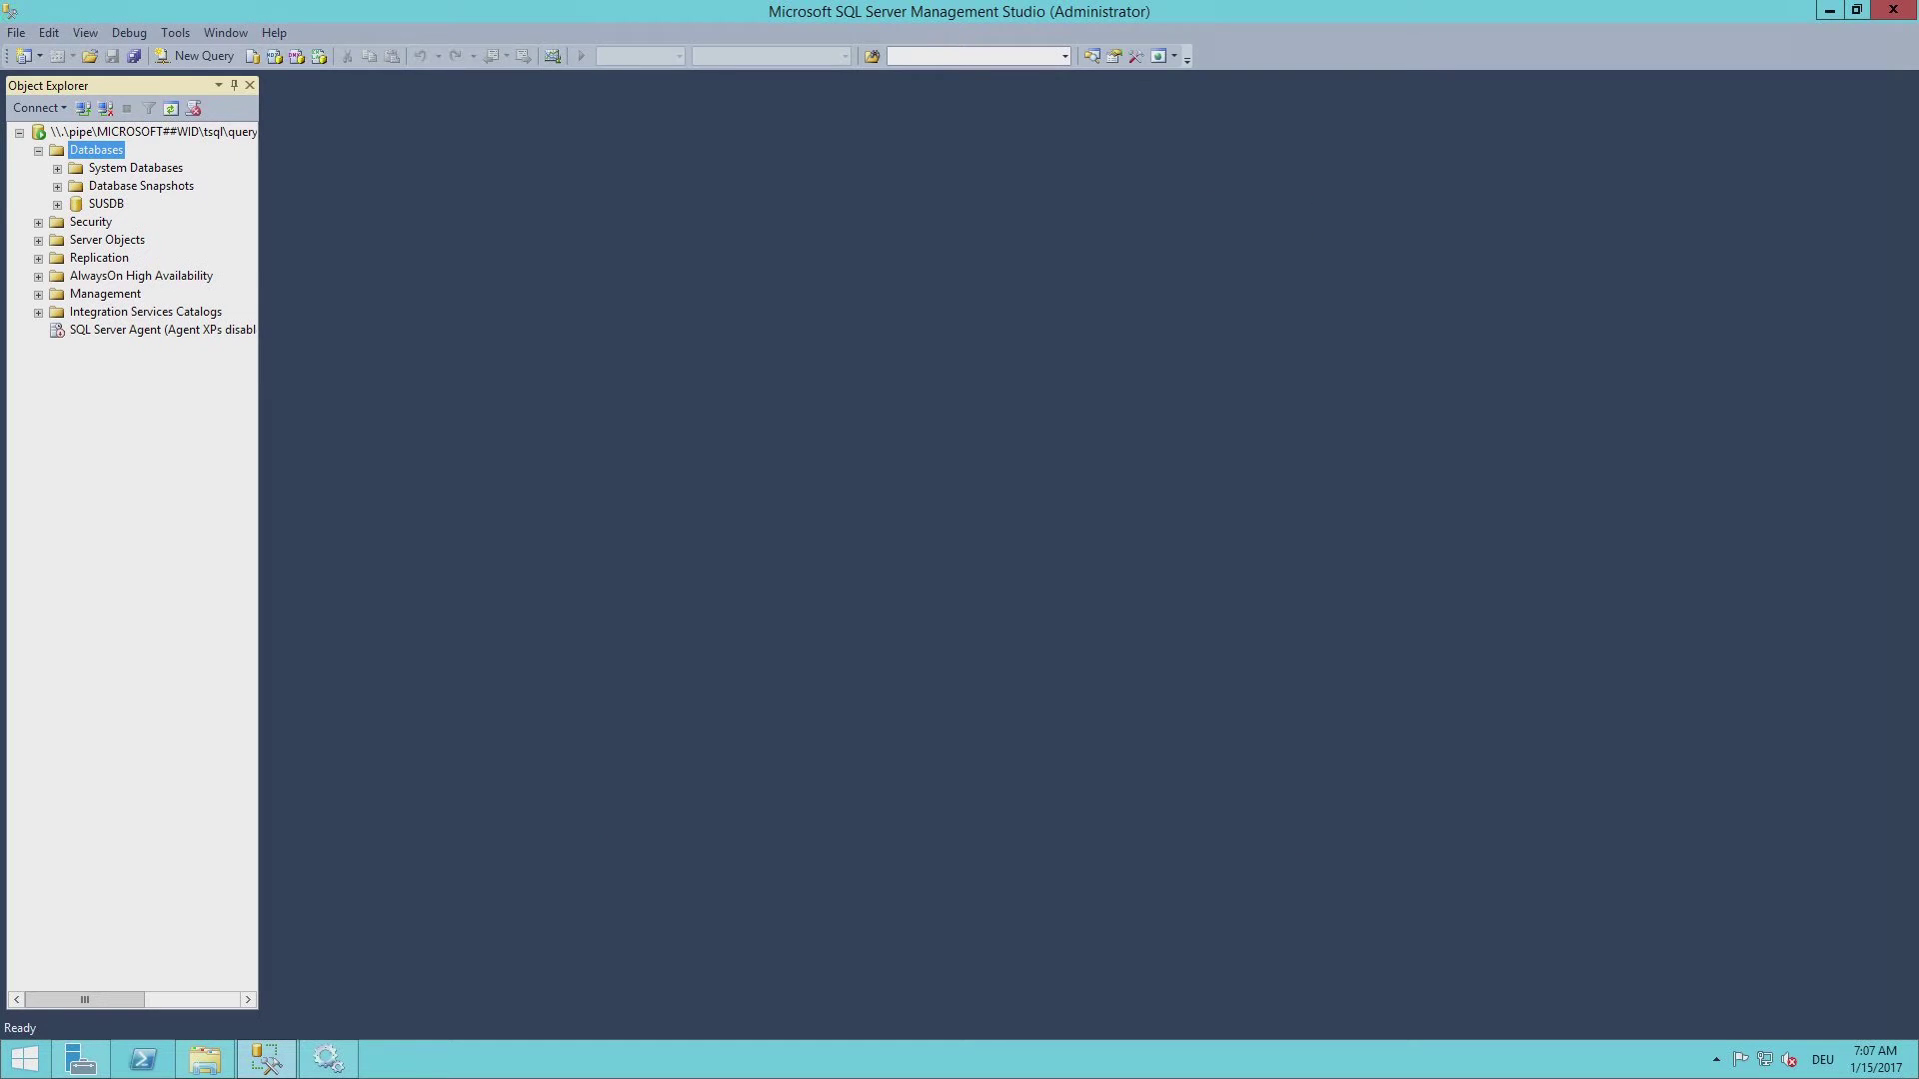
Step: Expand the SUSDB database to examine its contents, and get SQL Server Management Studio out of the way
{"action": "left_click", "coordinate": [105, 204]}
{"action": "left_click", "coordinate": [57, 204]}
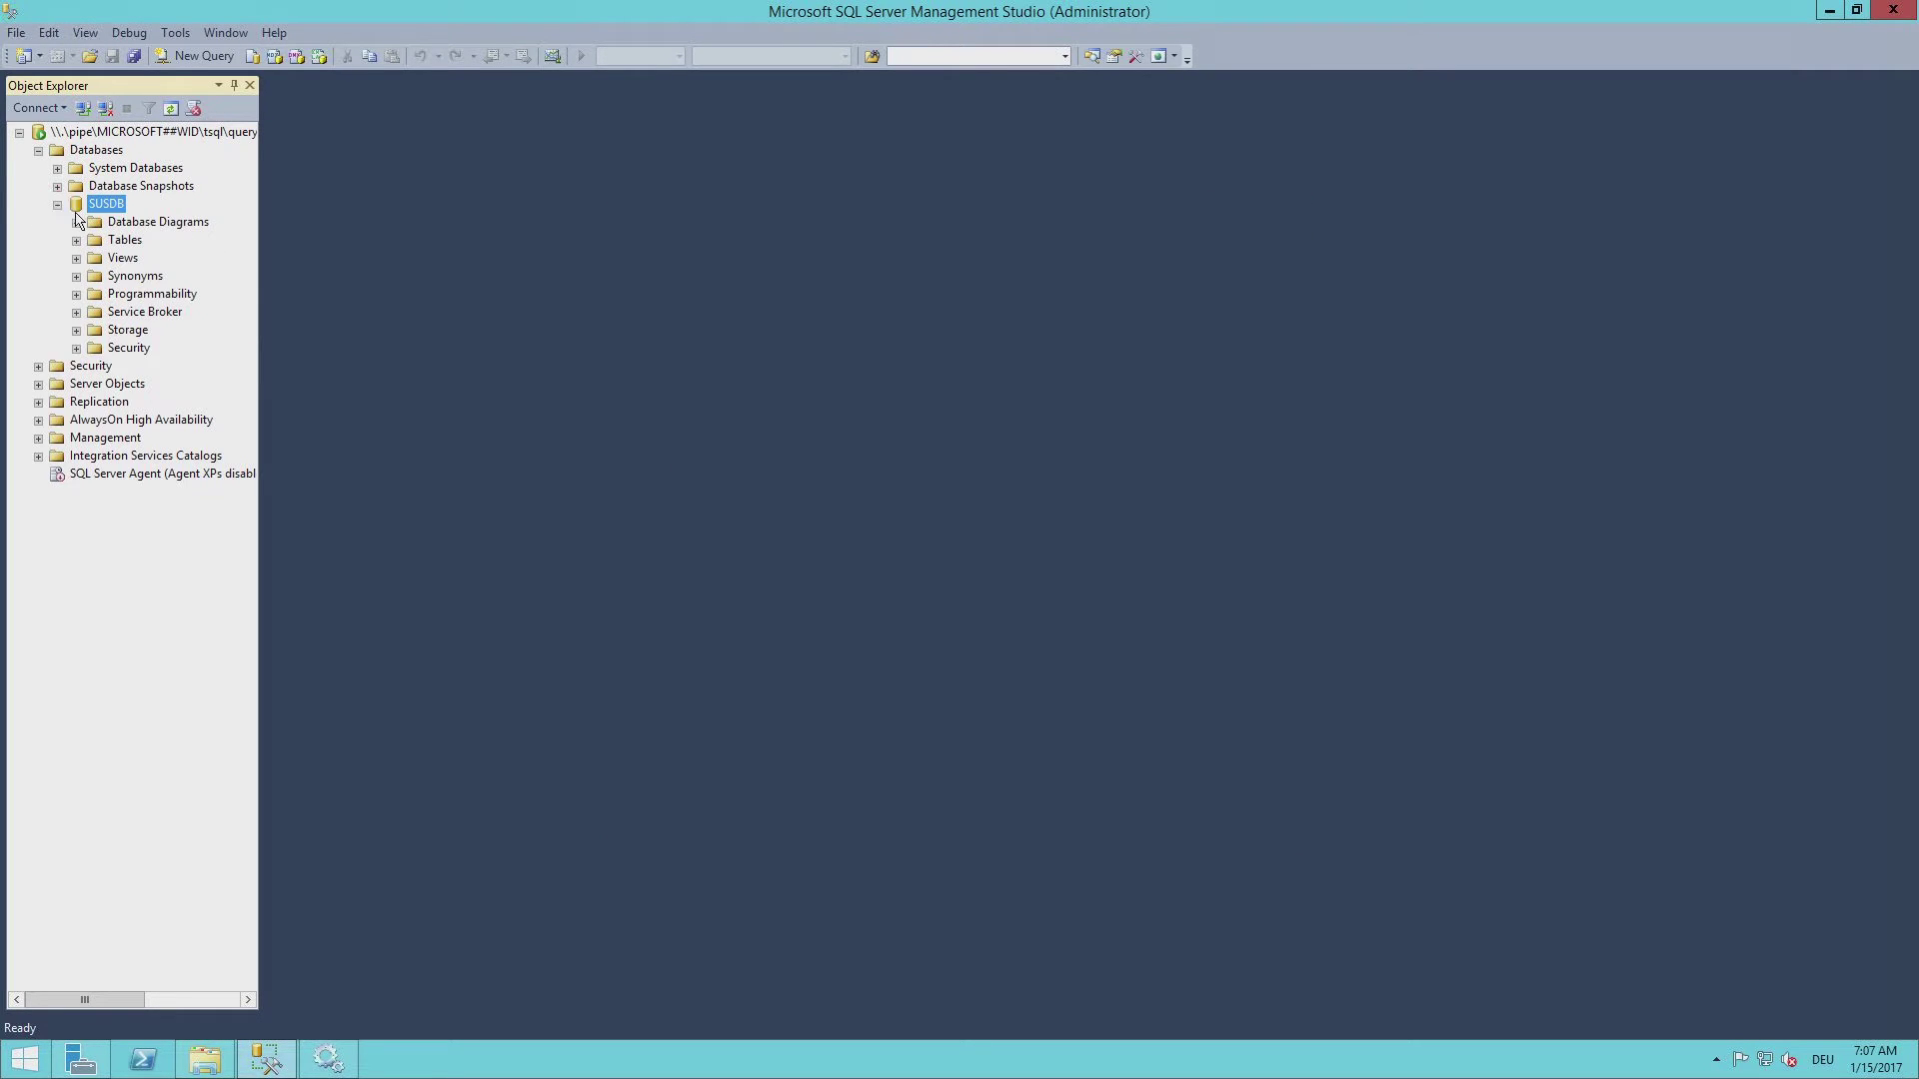
{"action": "left_click", "coordinate": [1844, 10]}
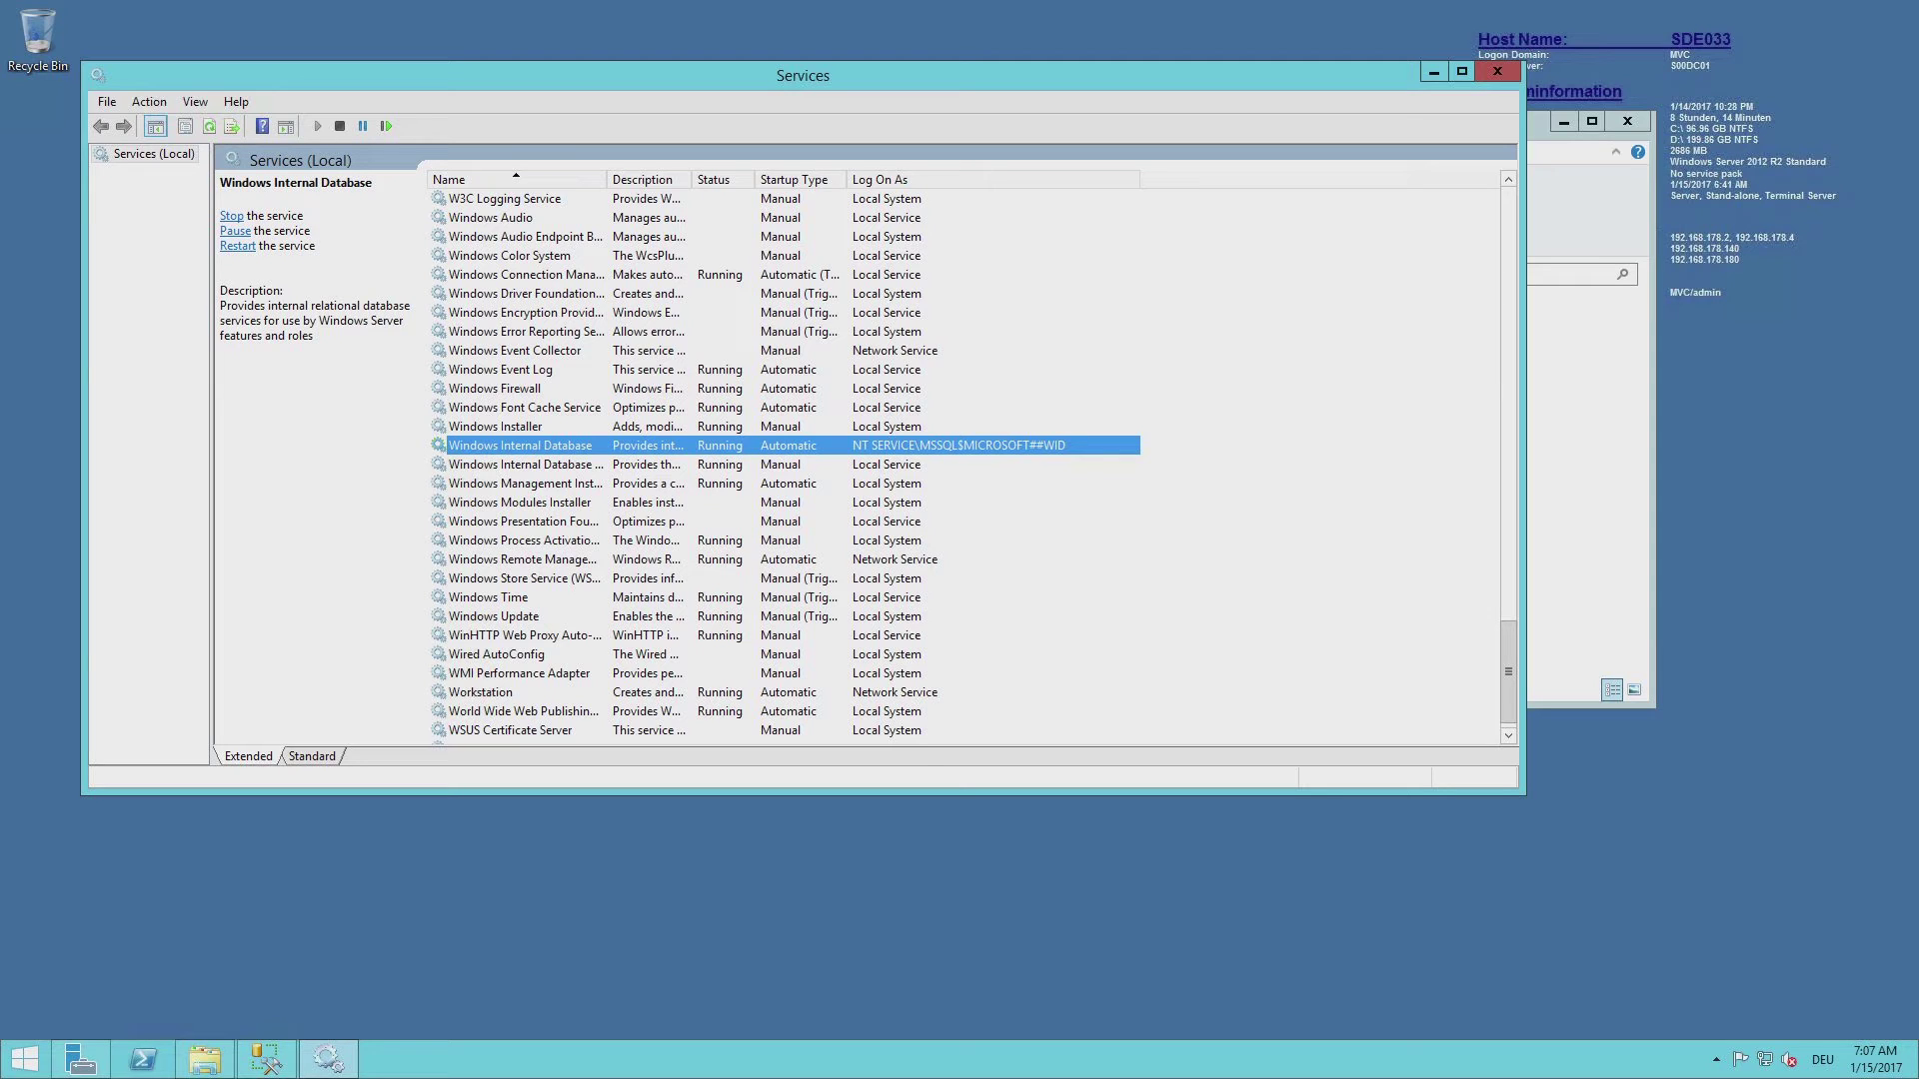
Step: Restart the WSUS Service and the World Wide Web Publishing Service in Services
{"action": "left_click", "coordinate": [727, 655]}
{"action": "scroll", "coordinate": [727, 655], "scroll_direction": "down", "scroll_amount": 1}
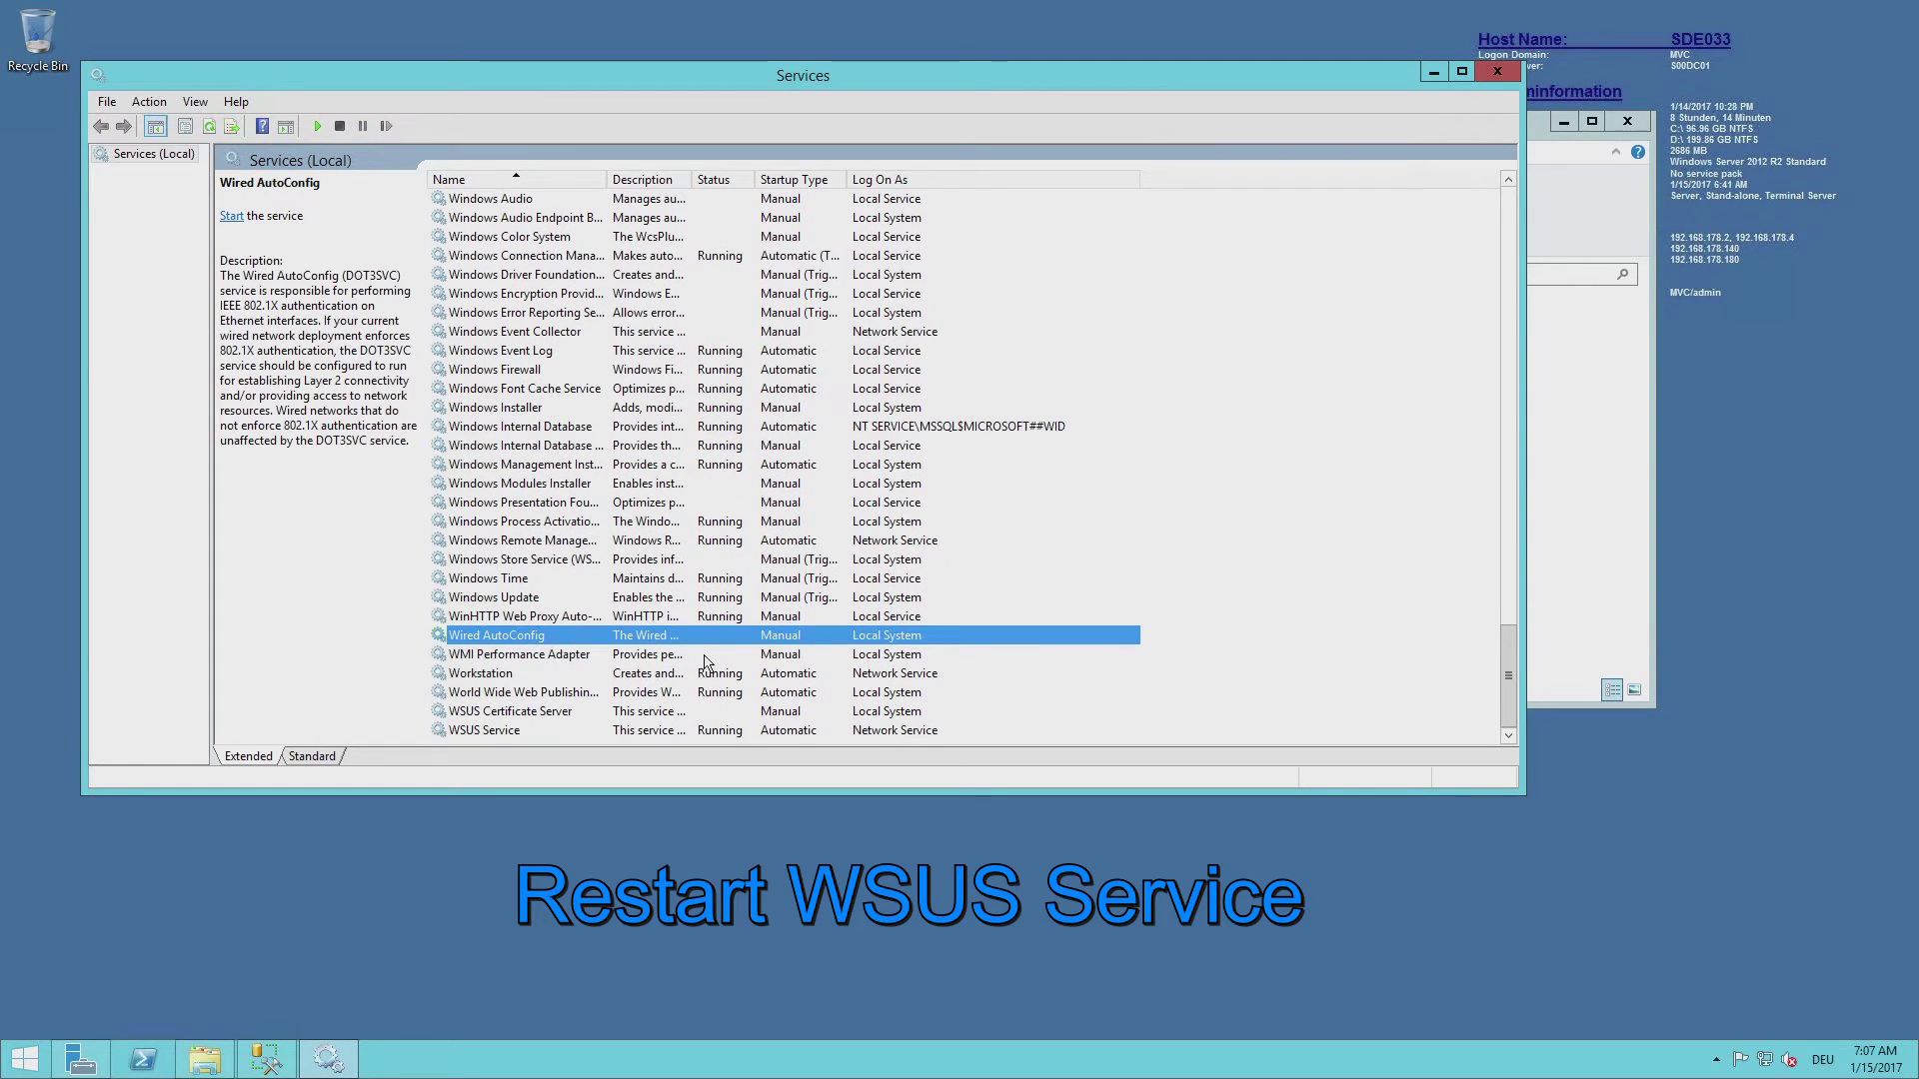
{"action": "right_click", "coordinate": [496, 736]}
{"action": "left_click", "coordinate": [546, 832]}
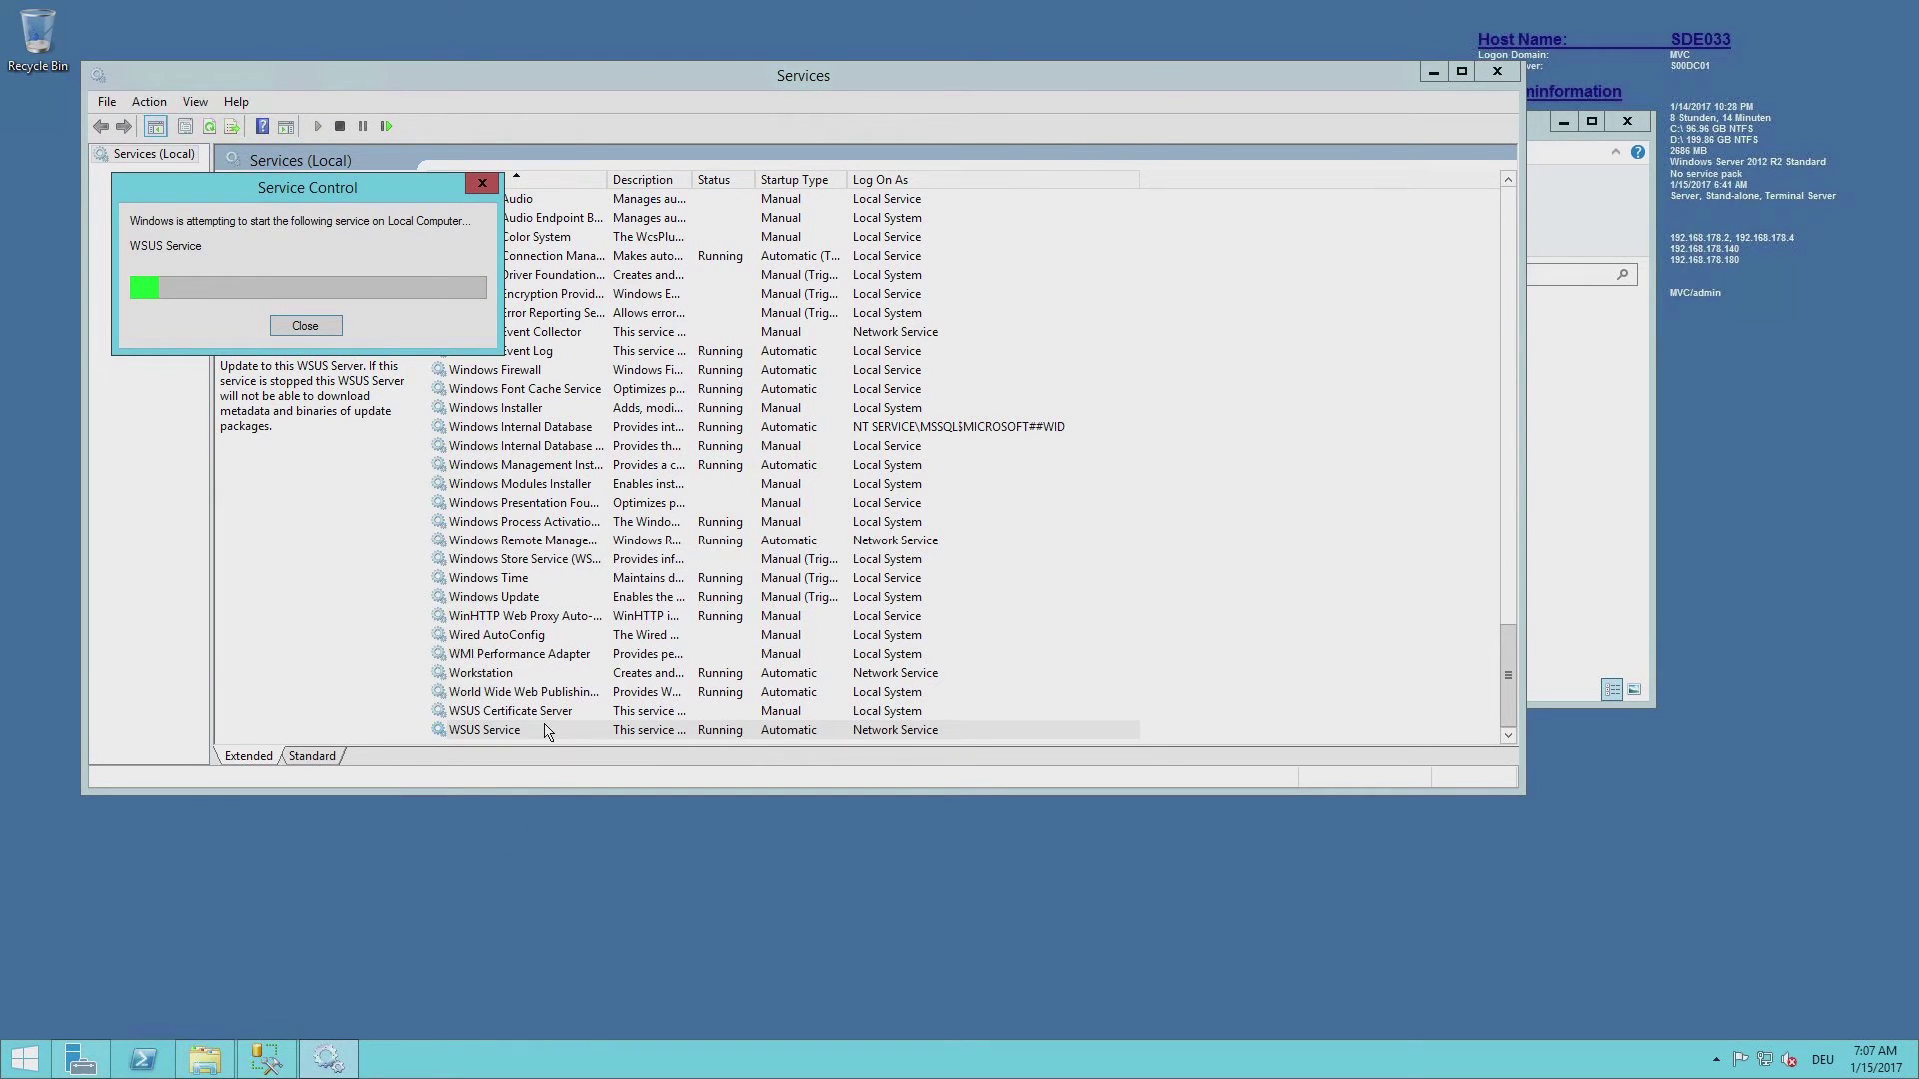
{"action": "left_click", "coordinate": [484, 698]}
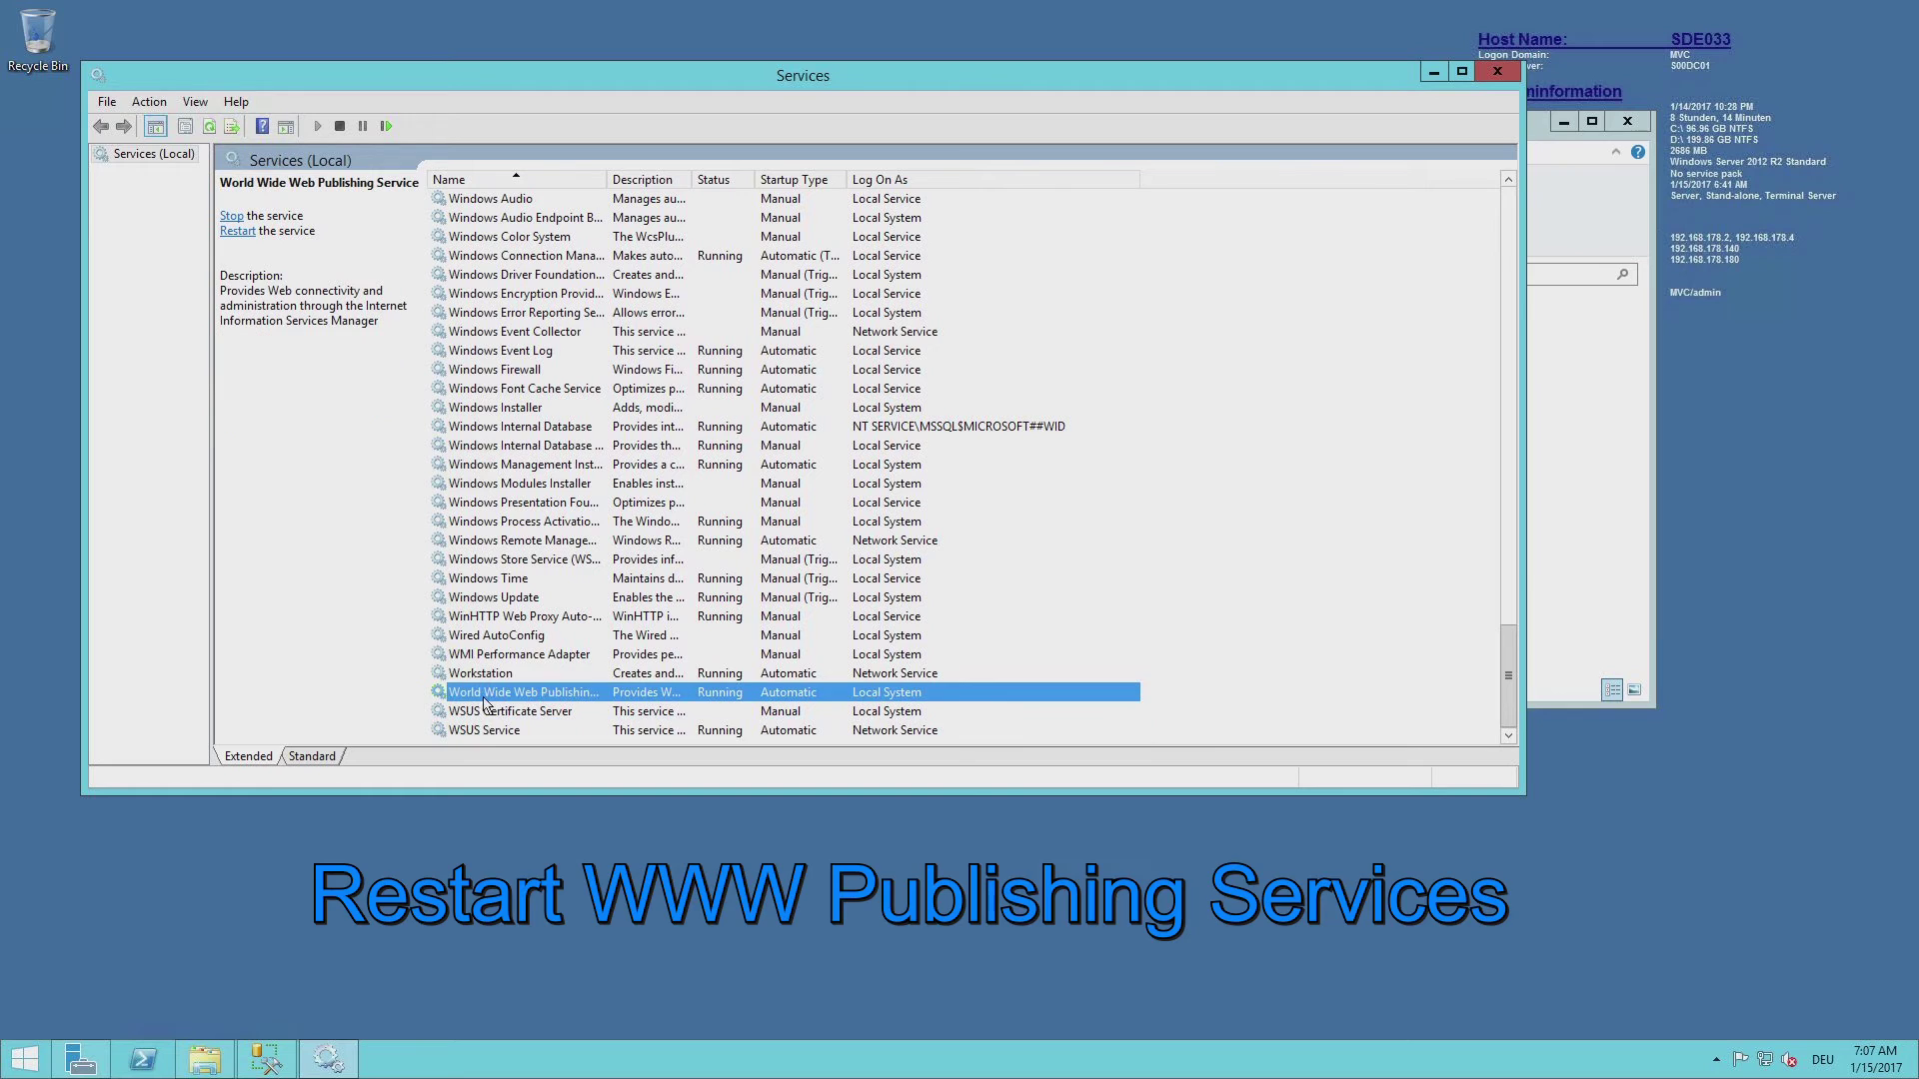
{"action": "right_click", "coordinate": [535, 699]}
{"action": "left_click", "coordinate": [584, 795]}
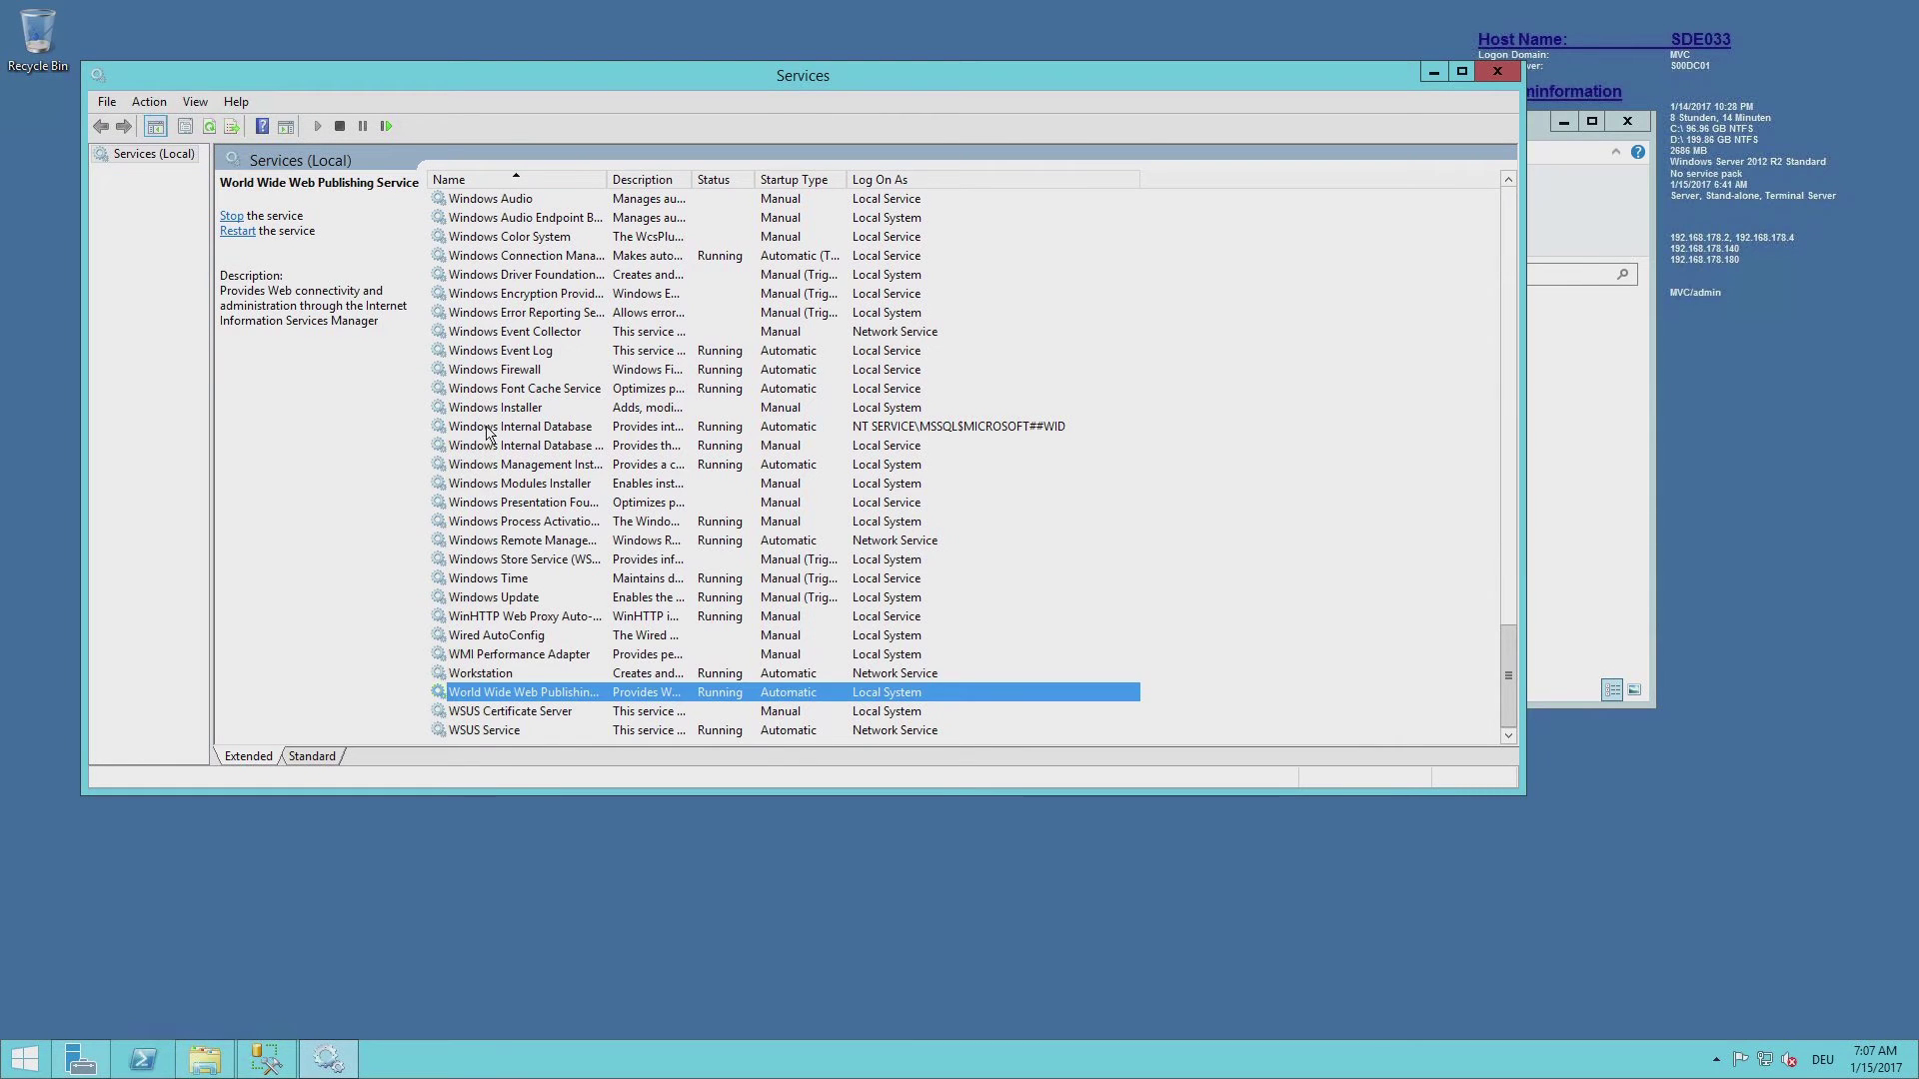
Step: Restart the Windows Internal Database service and the IIS Admin Service
{"action": "left_click", "coordinate": [518, 429]}
{"action": "right_click", "coordinate": [560, 432]}
{"action": "left_click", "coordinate": [608, 528]}
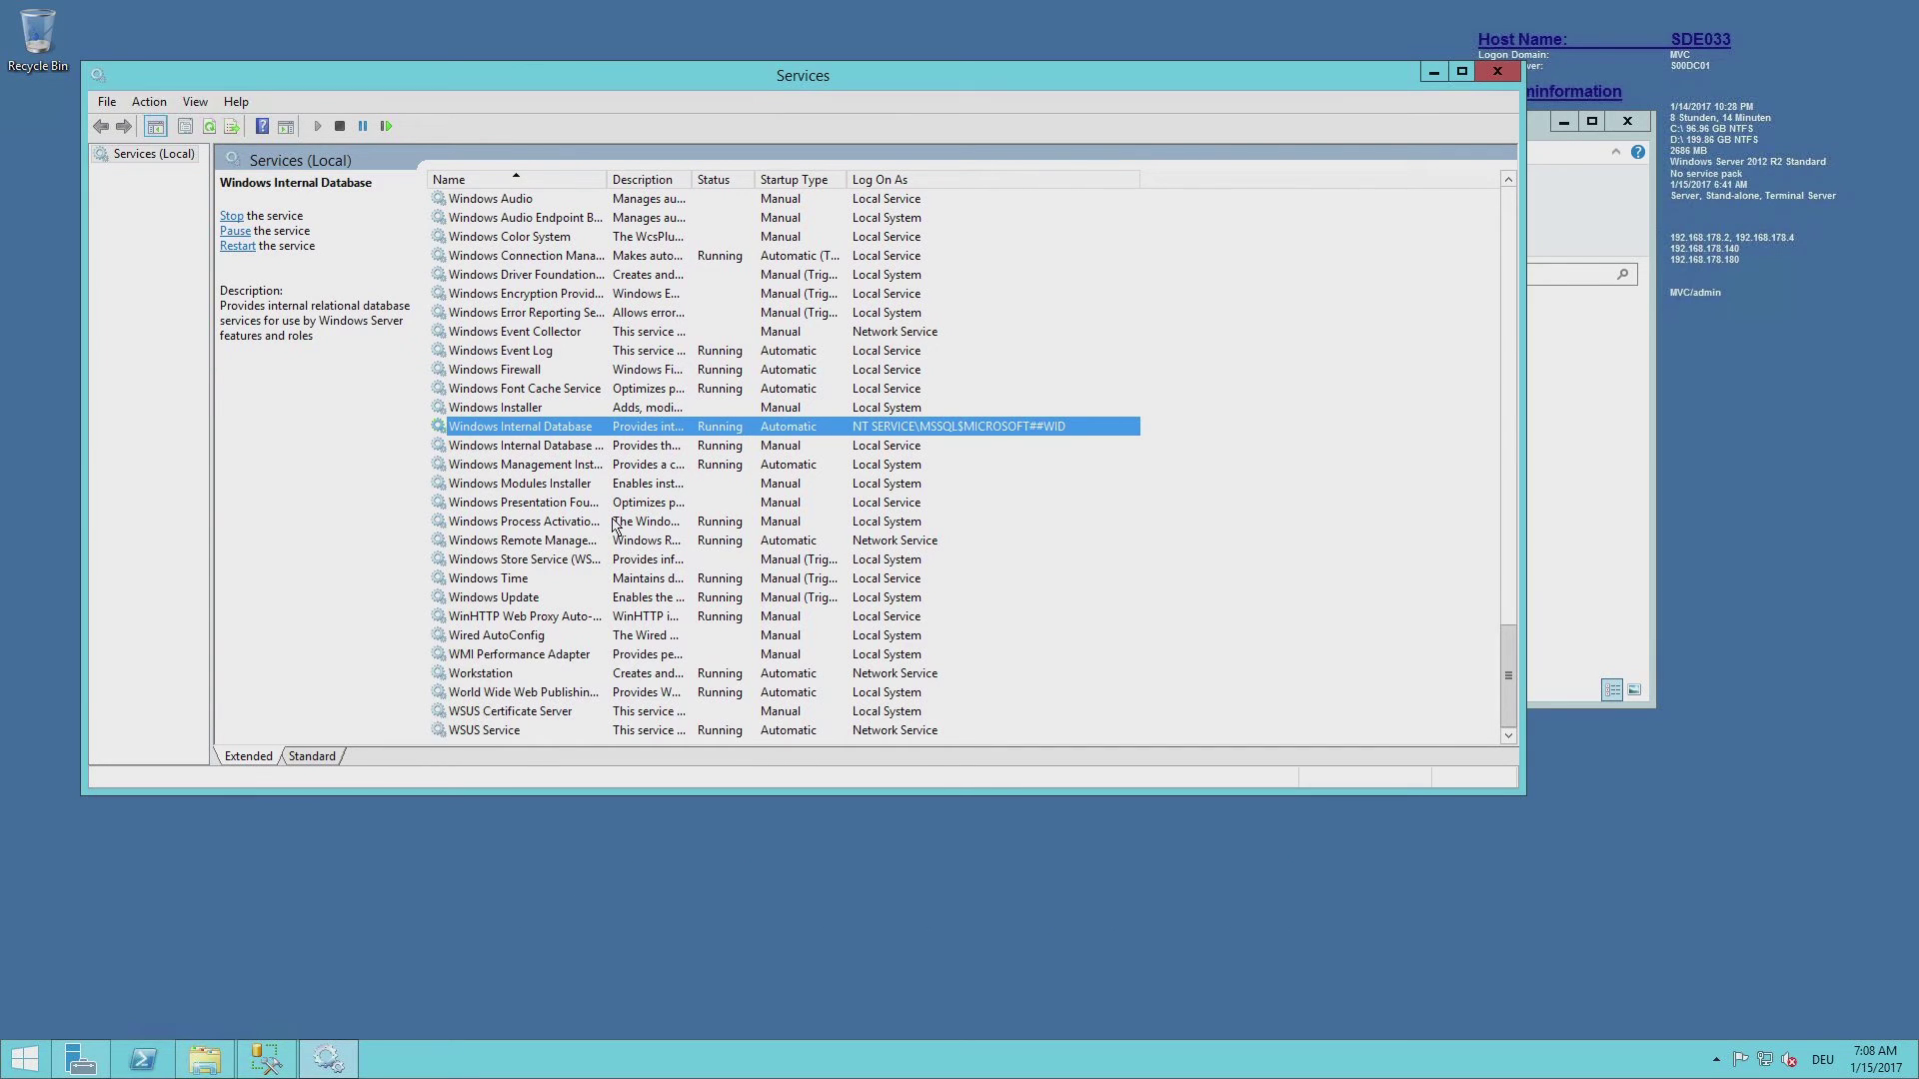
{"action": "key", "text": "i"}
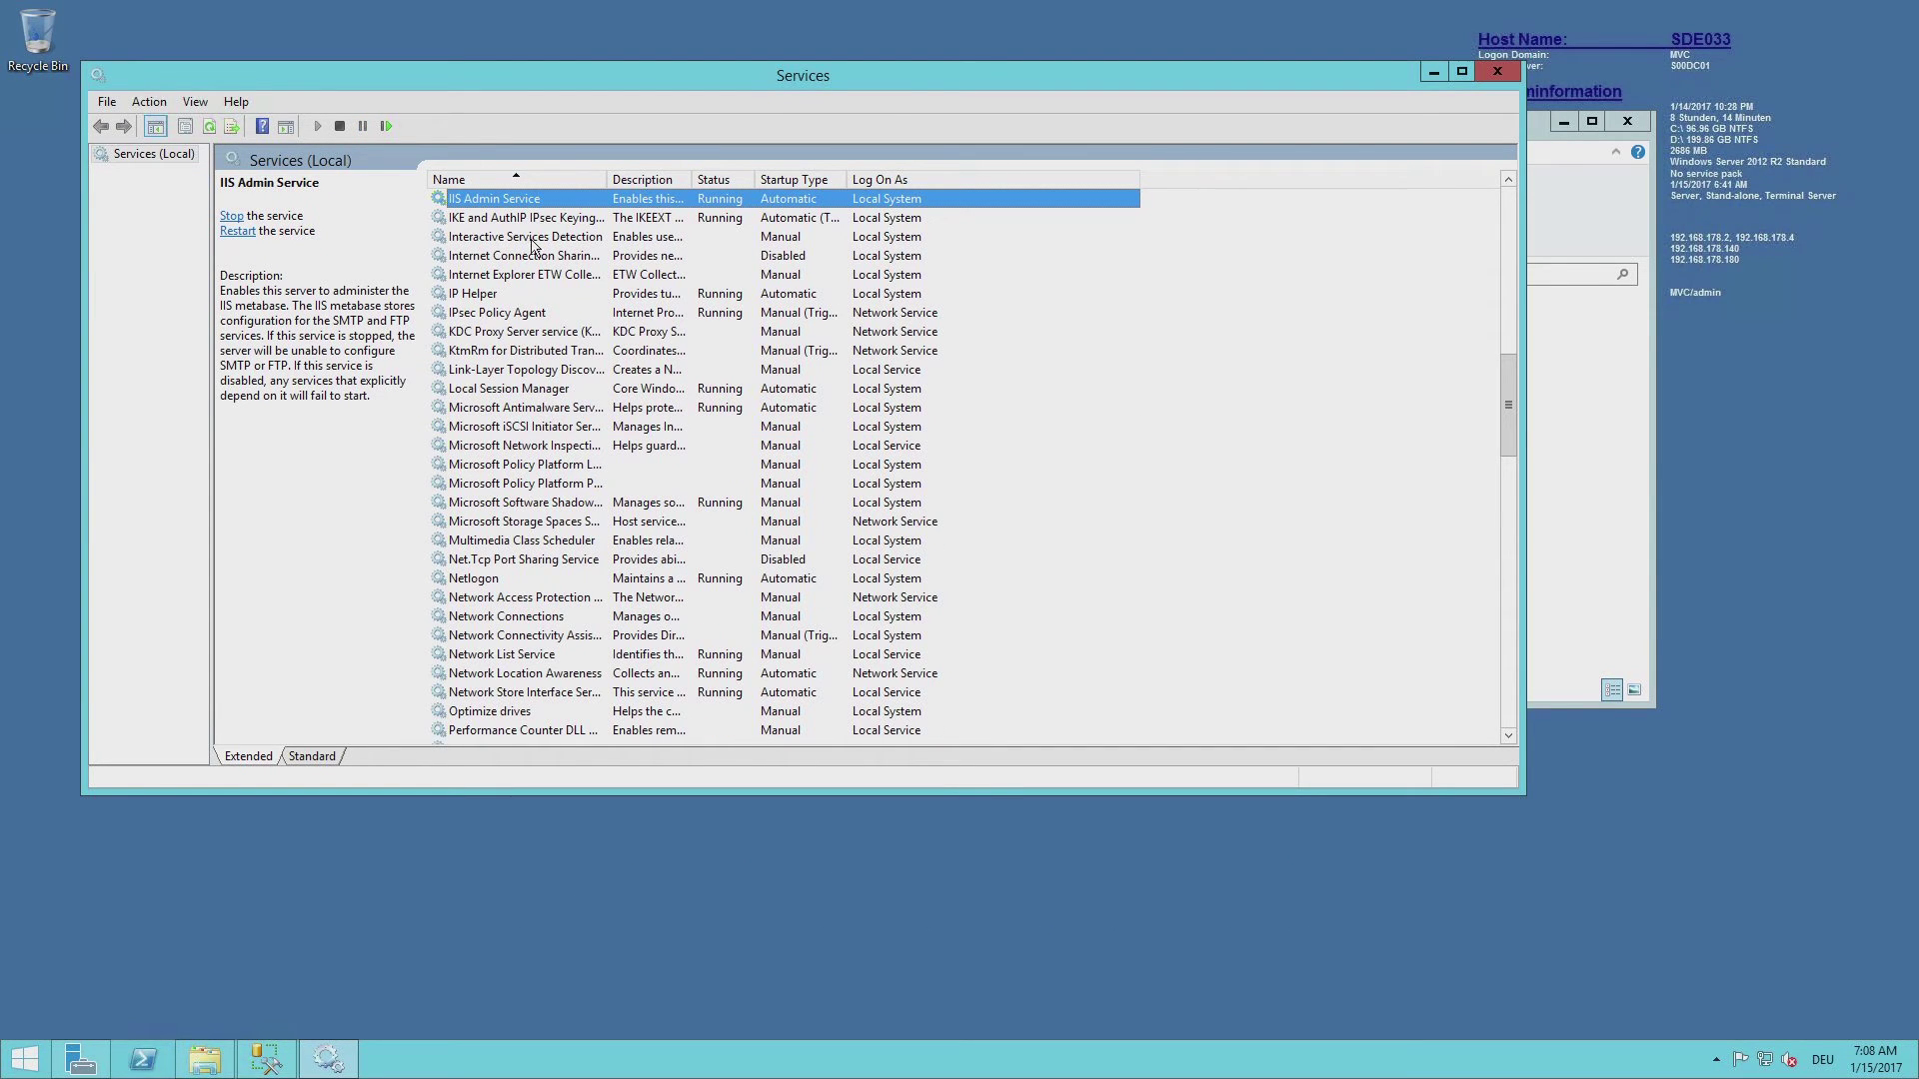
{"action": "right_click", "coordinate": [481, 209]}
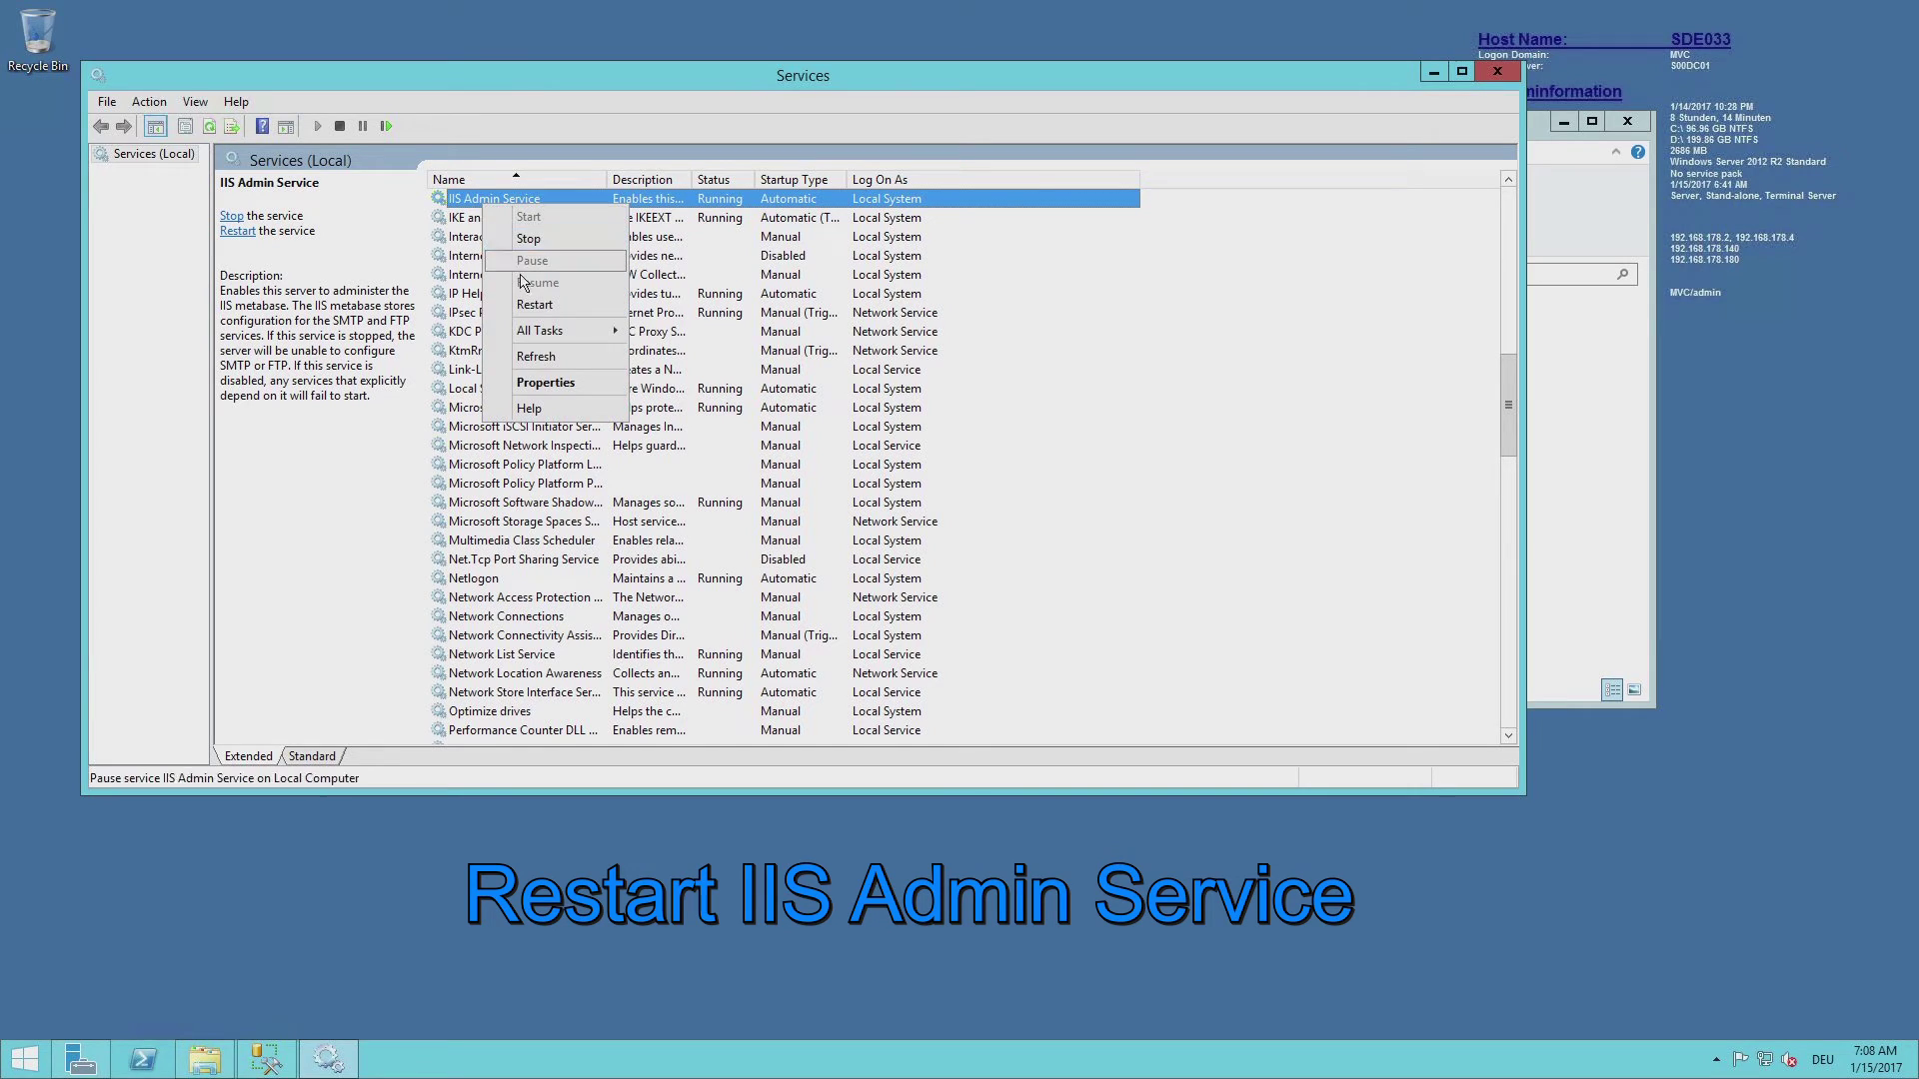
{"action": "left_click", "coordinate": [530, 301]}
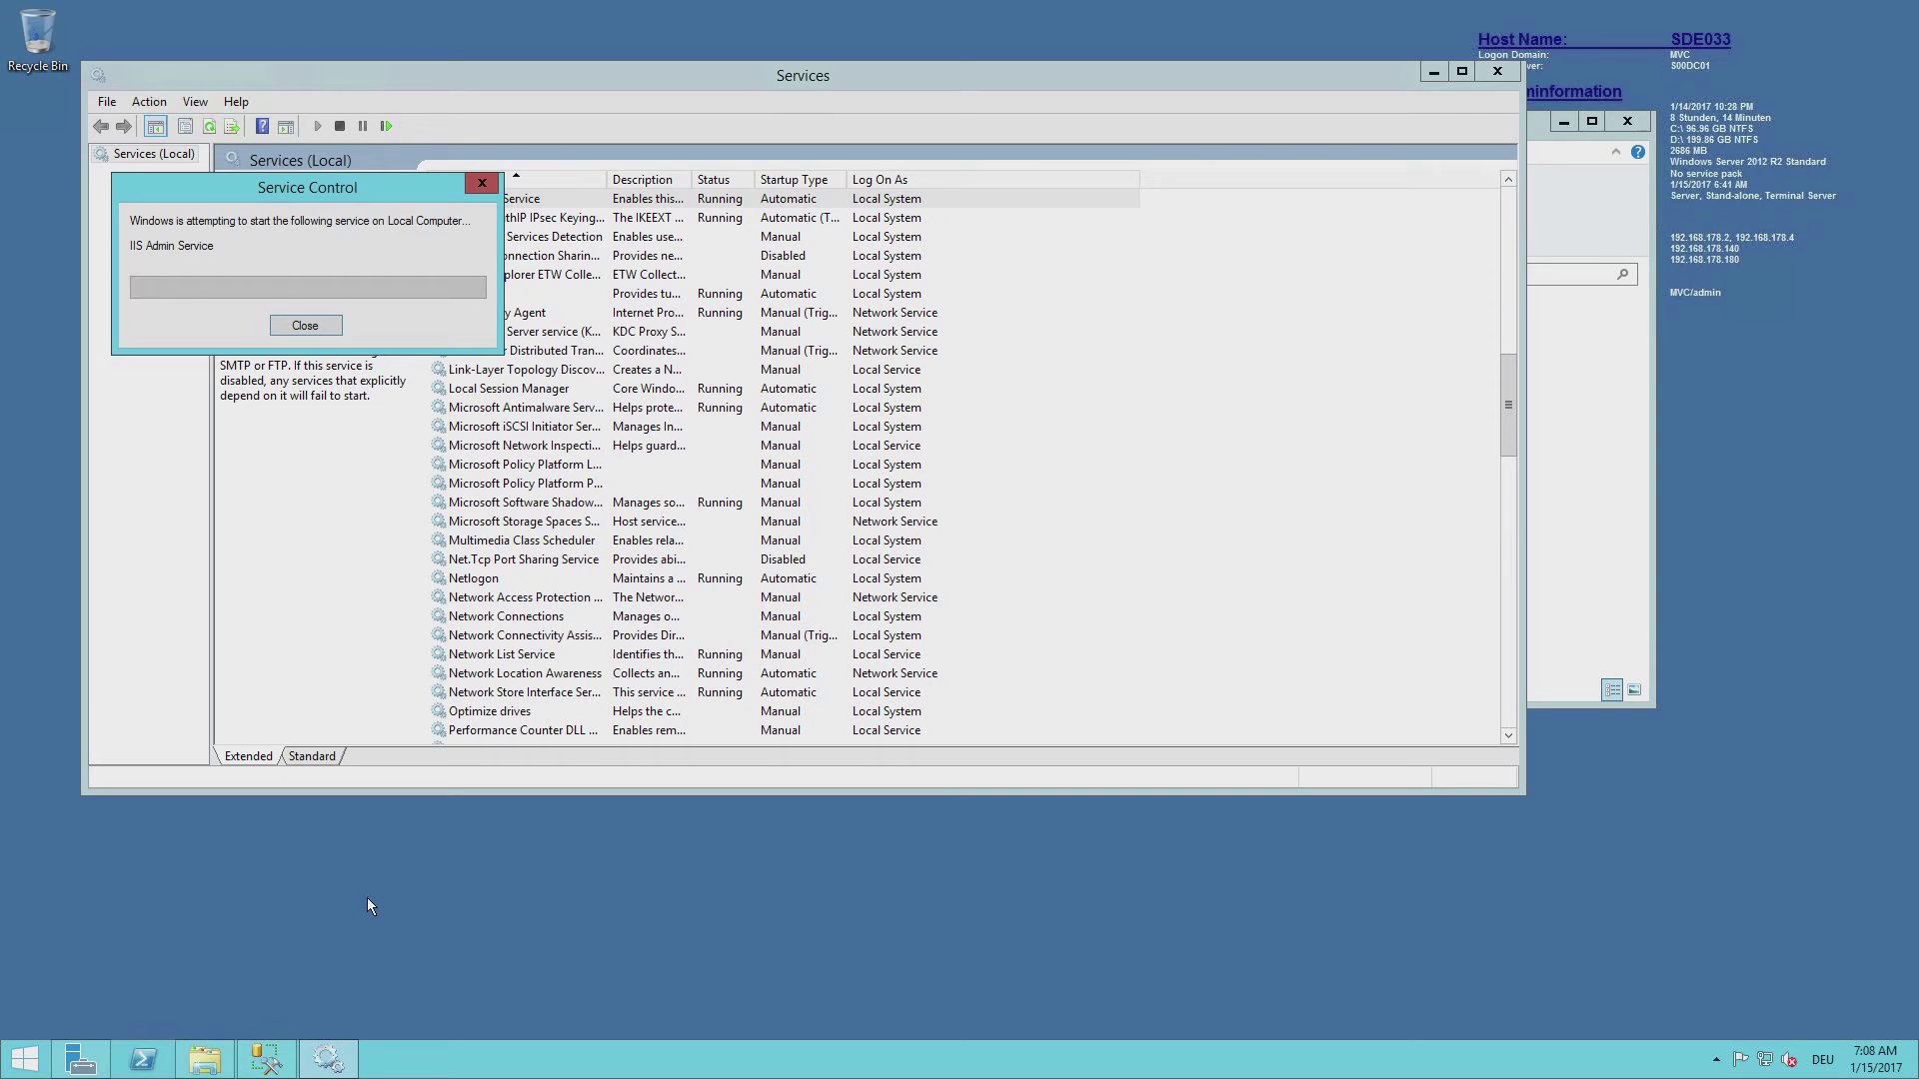
Step: Open the Administrative Tools folder
{"action": "left_click", "coordinate": [30, 1068]}
{"action": "left_click", "coordinate": [213, 634]}
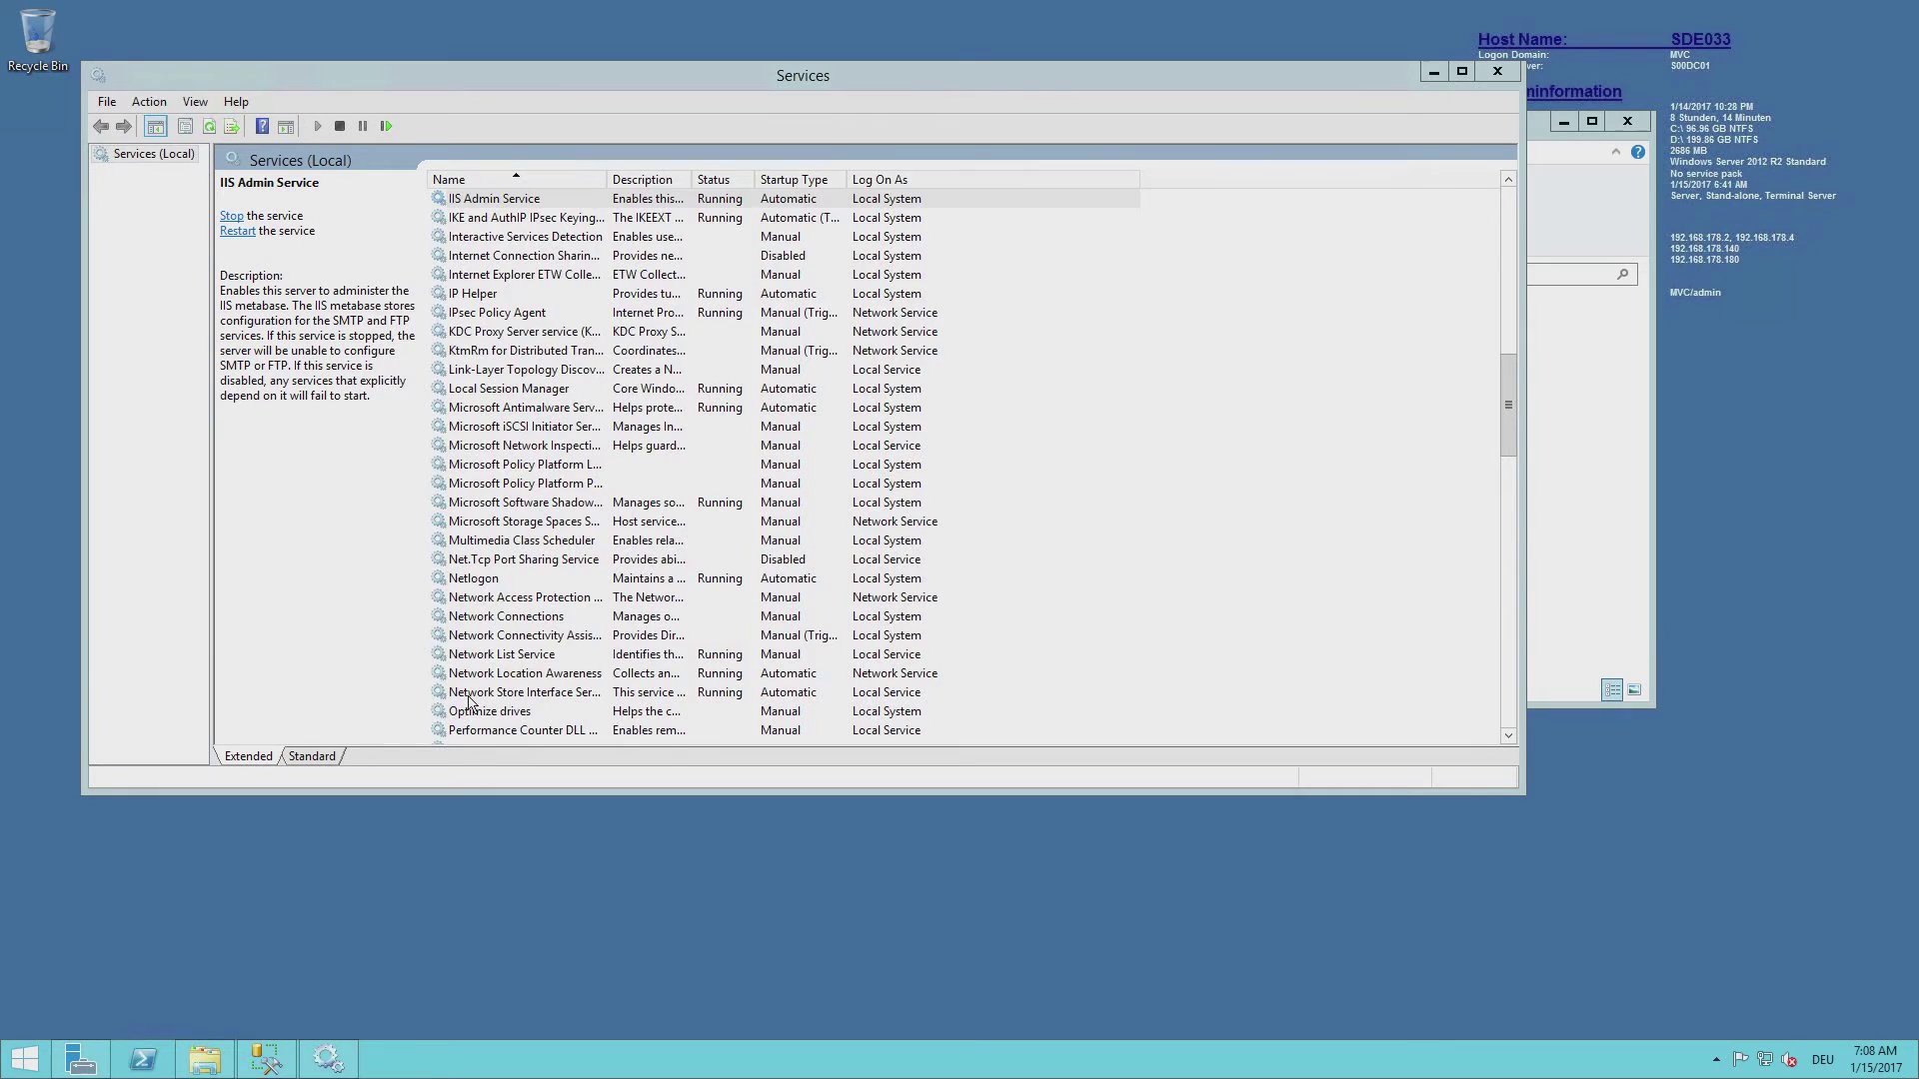
{"action": "left_click", "coordinate": [696, 716]}
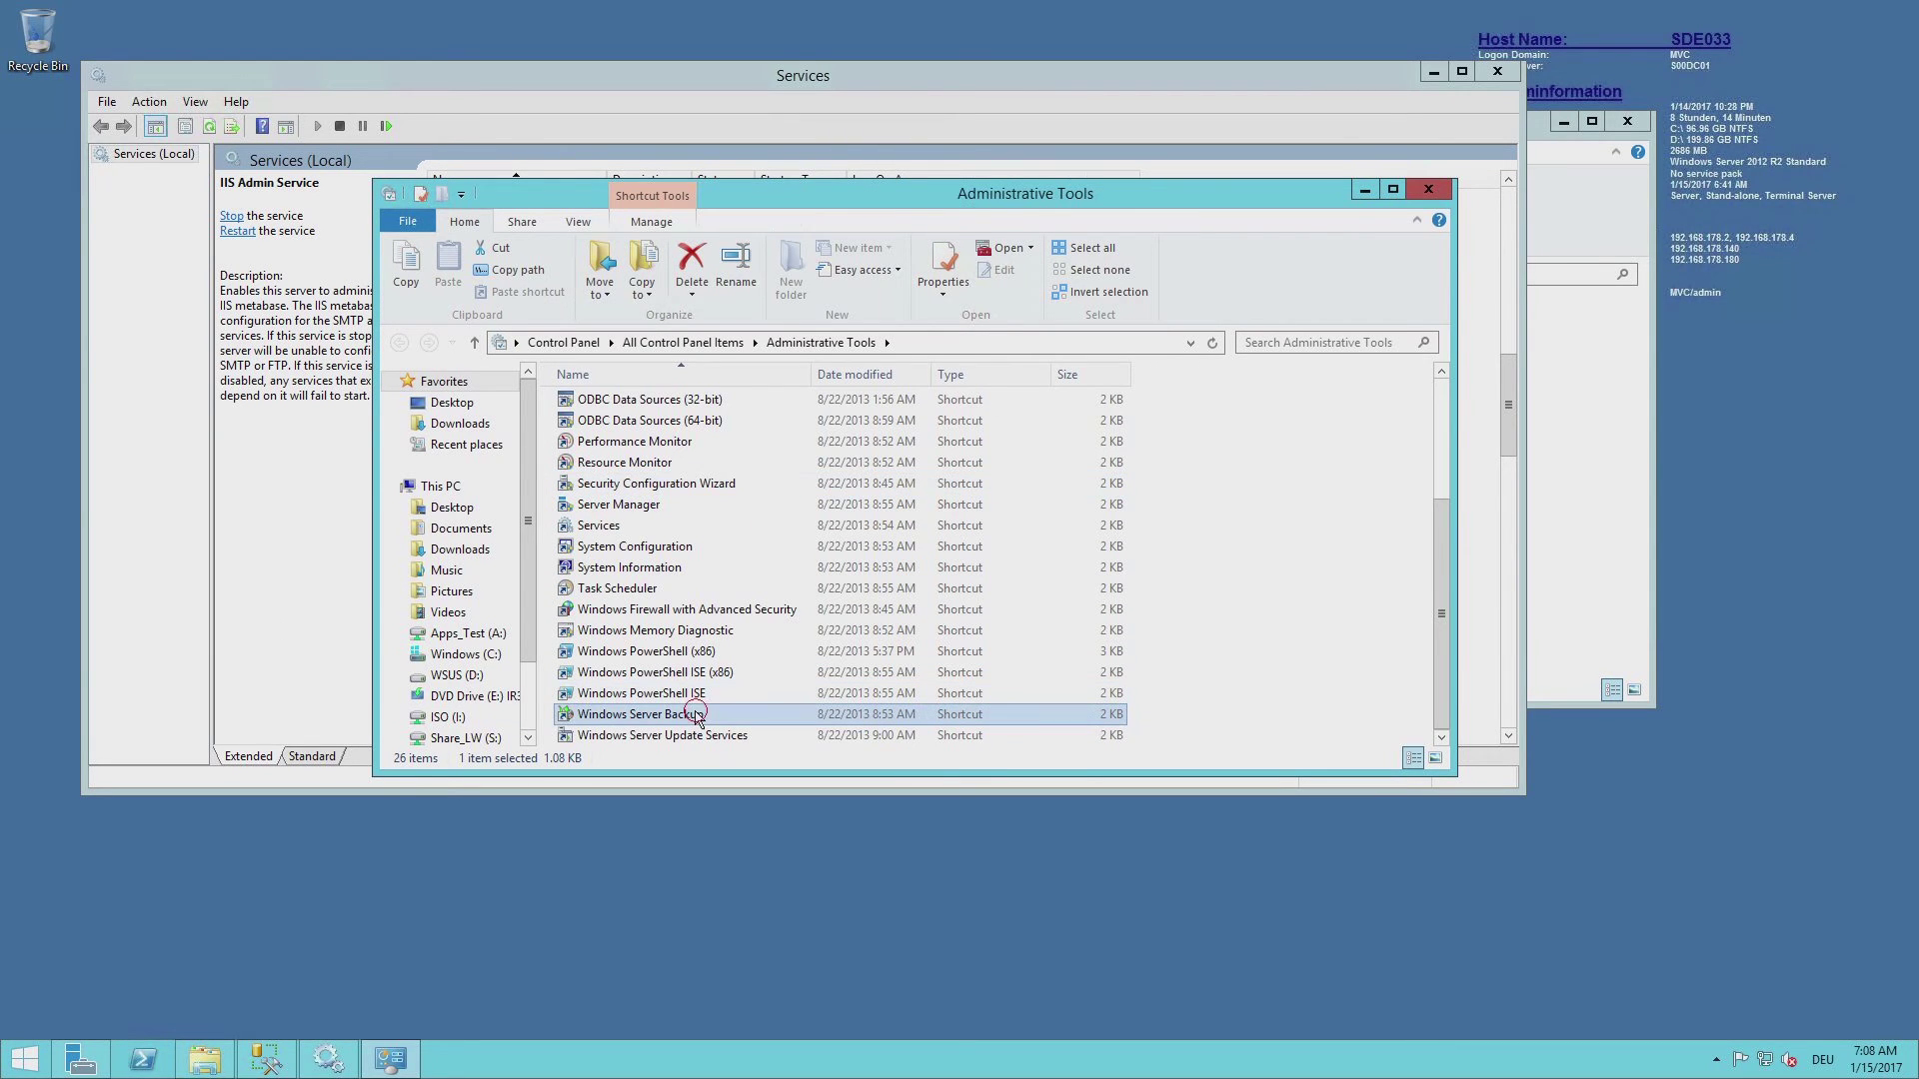
{"action": "double_click", "coordinate": [696, 715]}
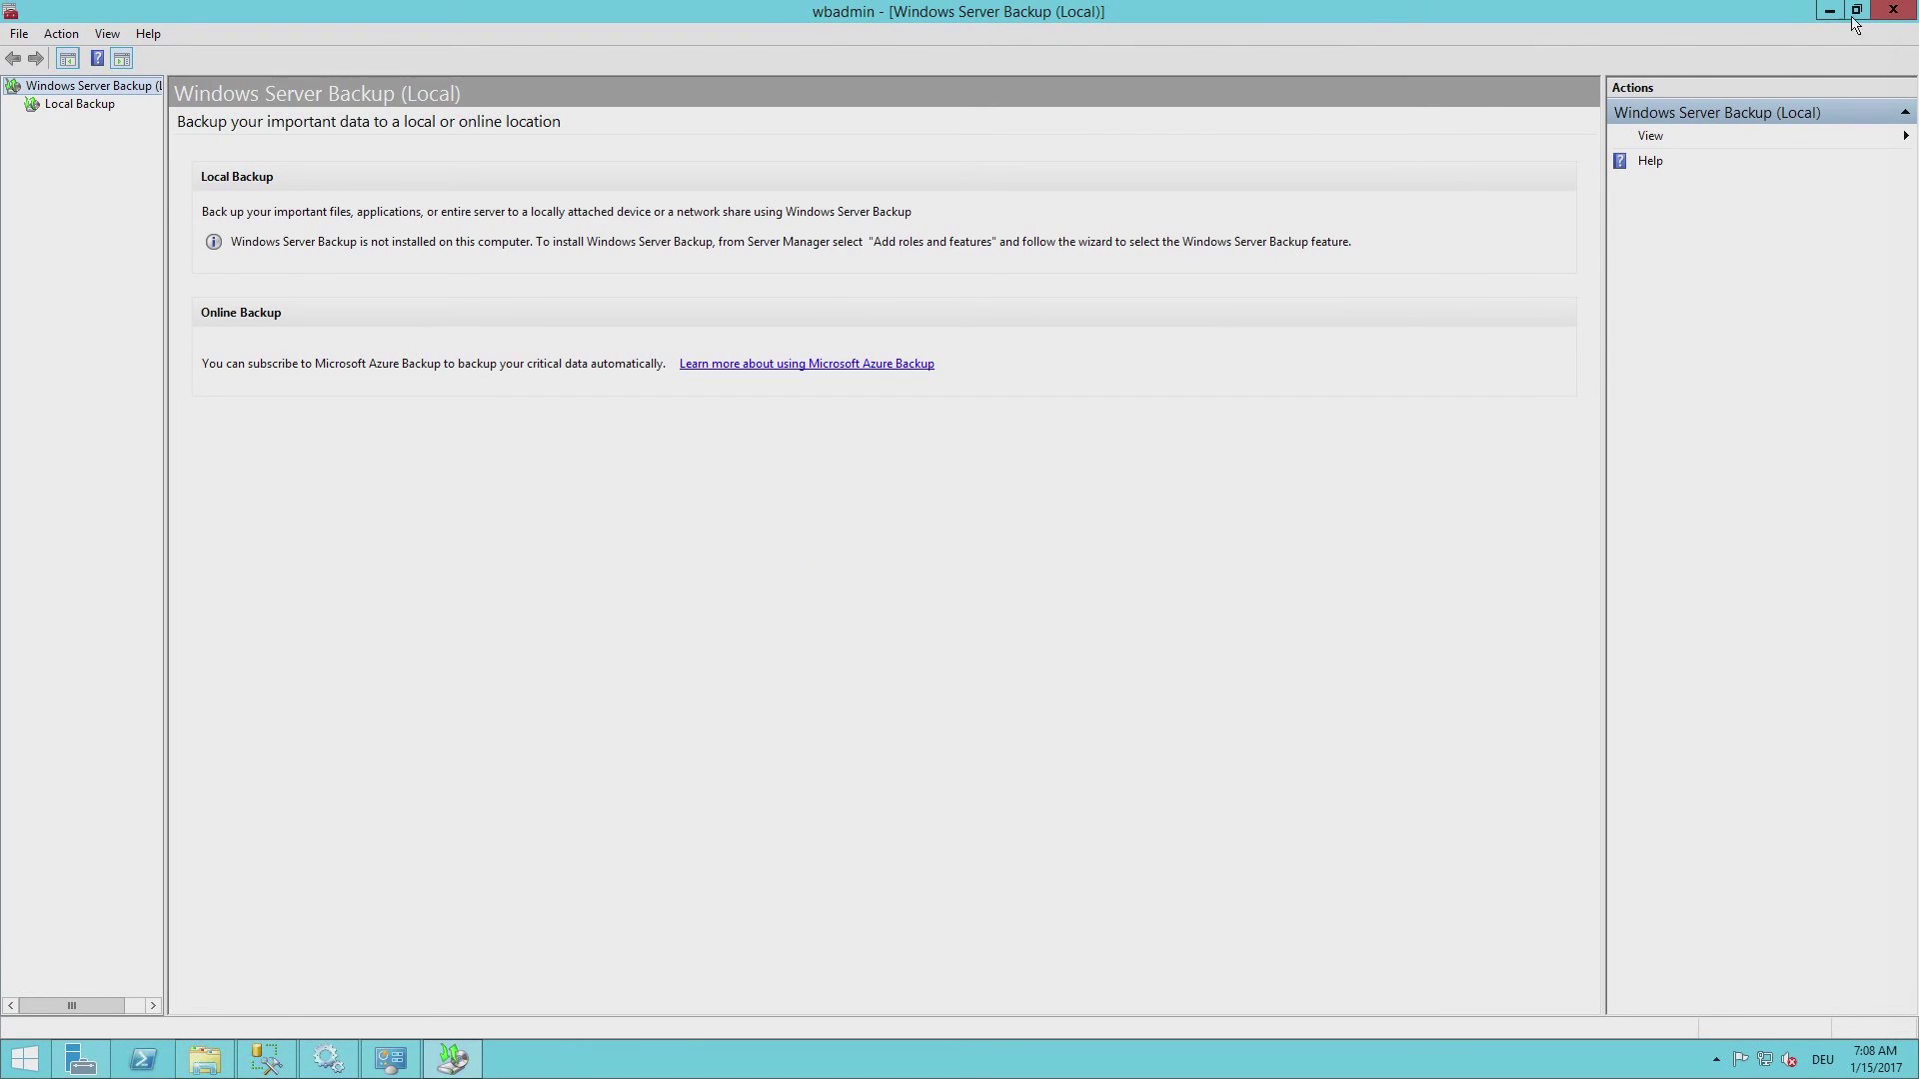
{"action": "left_click", "coordinate": [1893, 11]}
Step: Start Windows Server Update Services, allow it to make changes, and open the Updates overview of server SDE033
{"action": "left_click", "coordinate": [577, 736]}
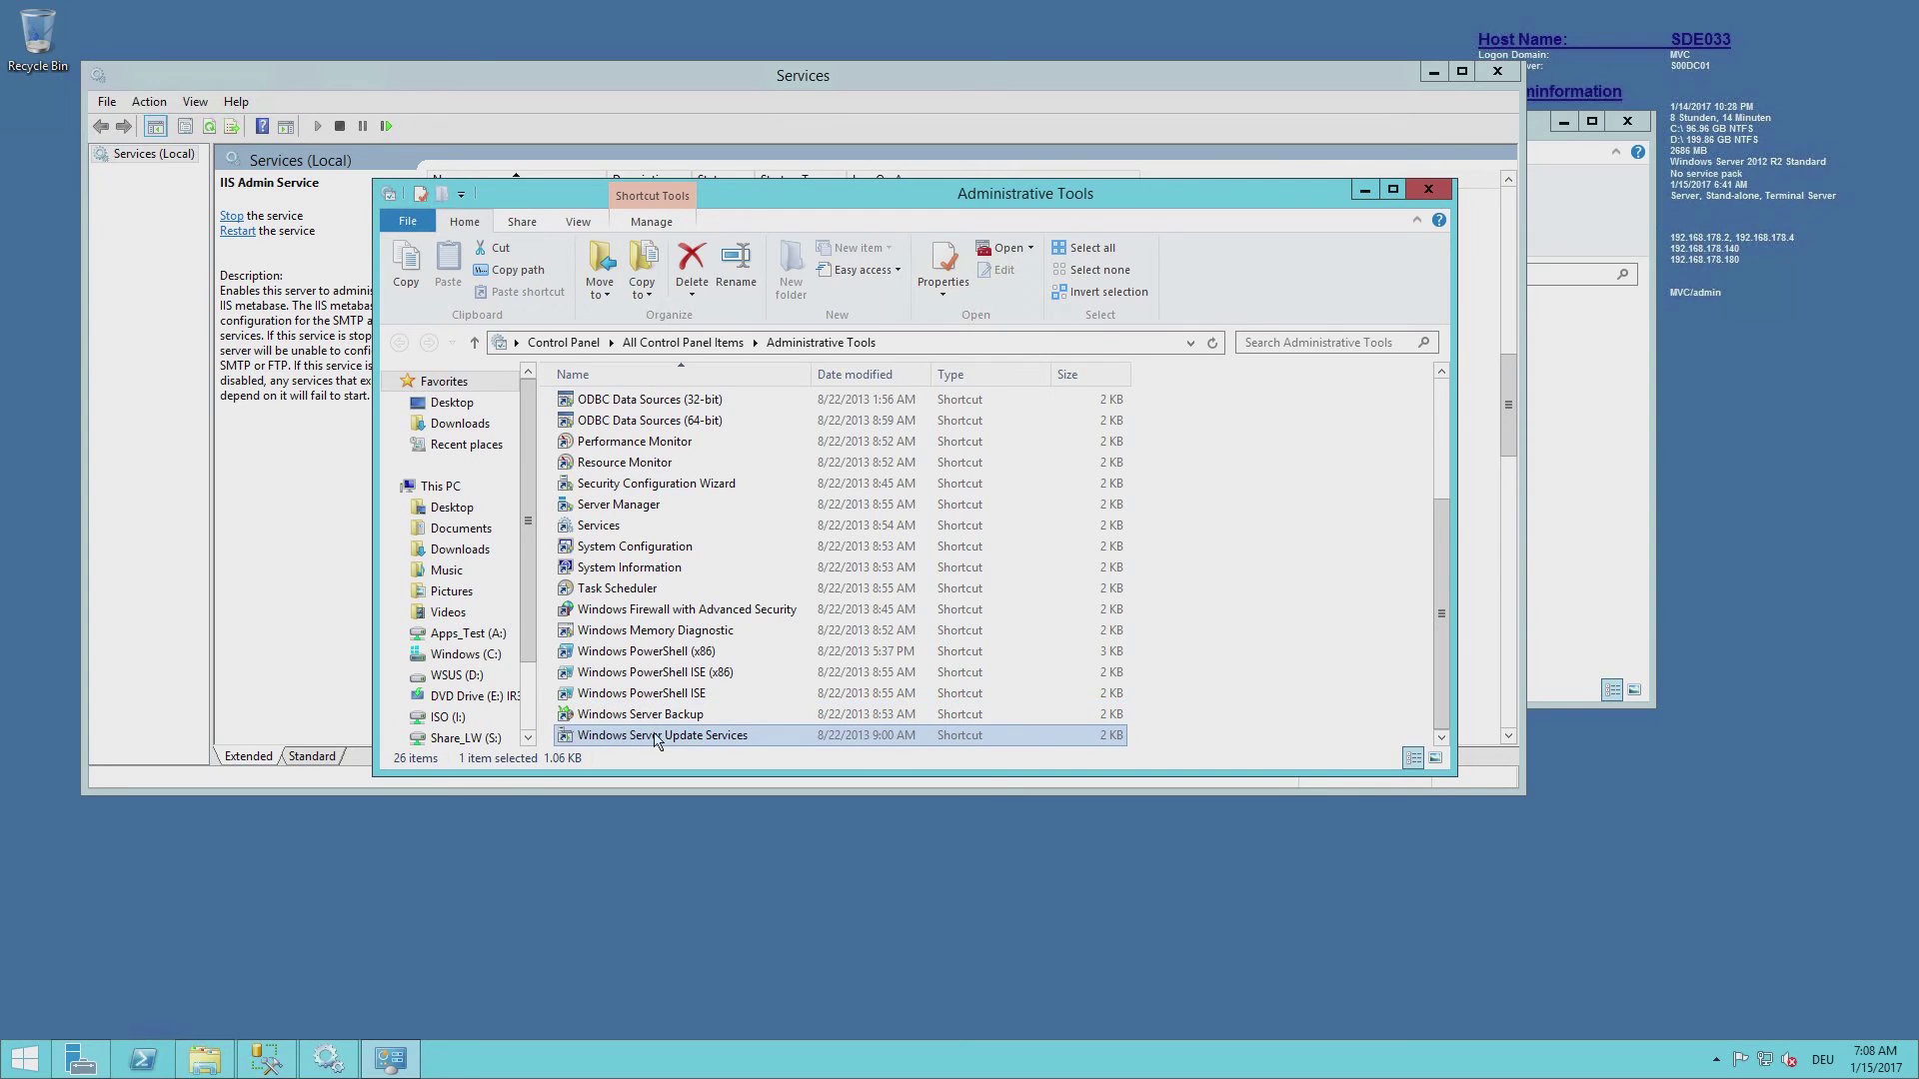
{"action": "double_click", "coordinate": [717, 740]}
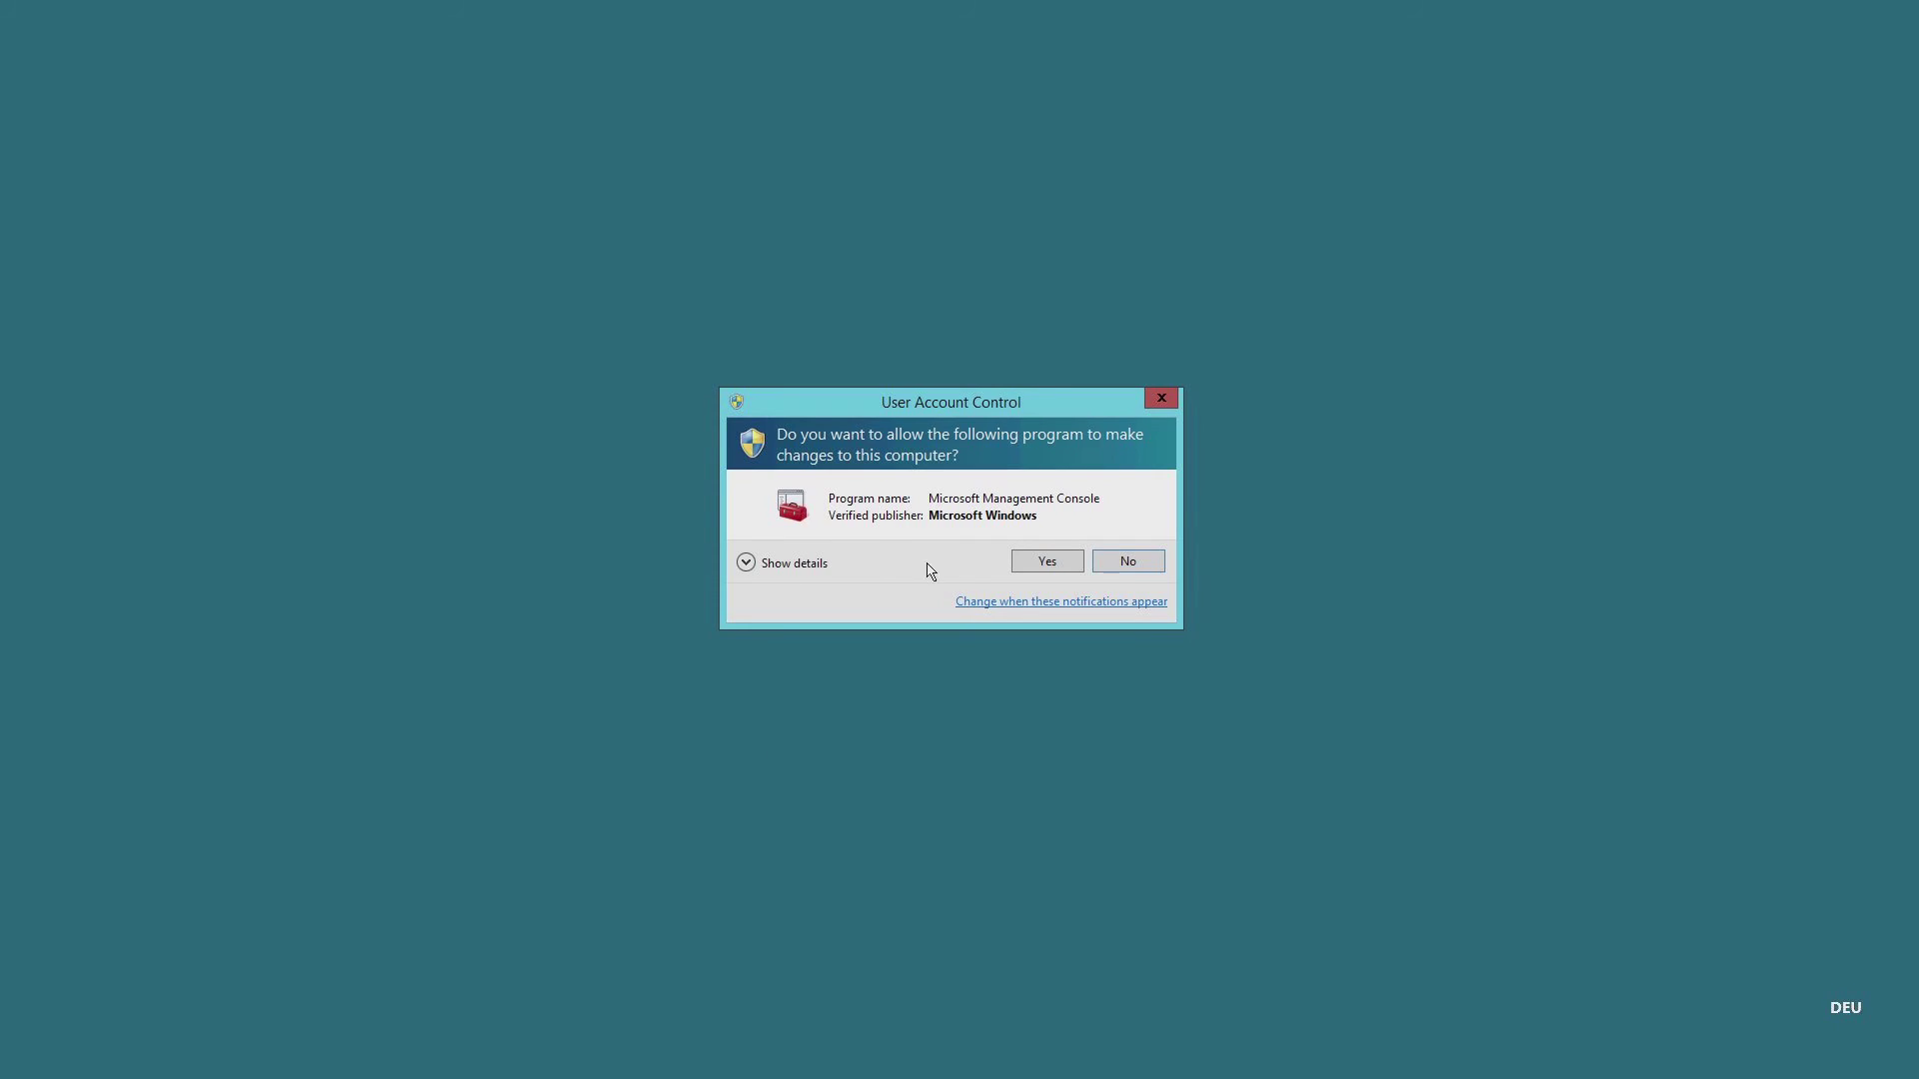
{"action": "left_click", "coordinate": [1040, 558]}
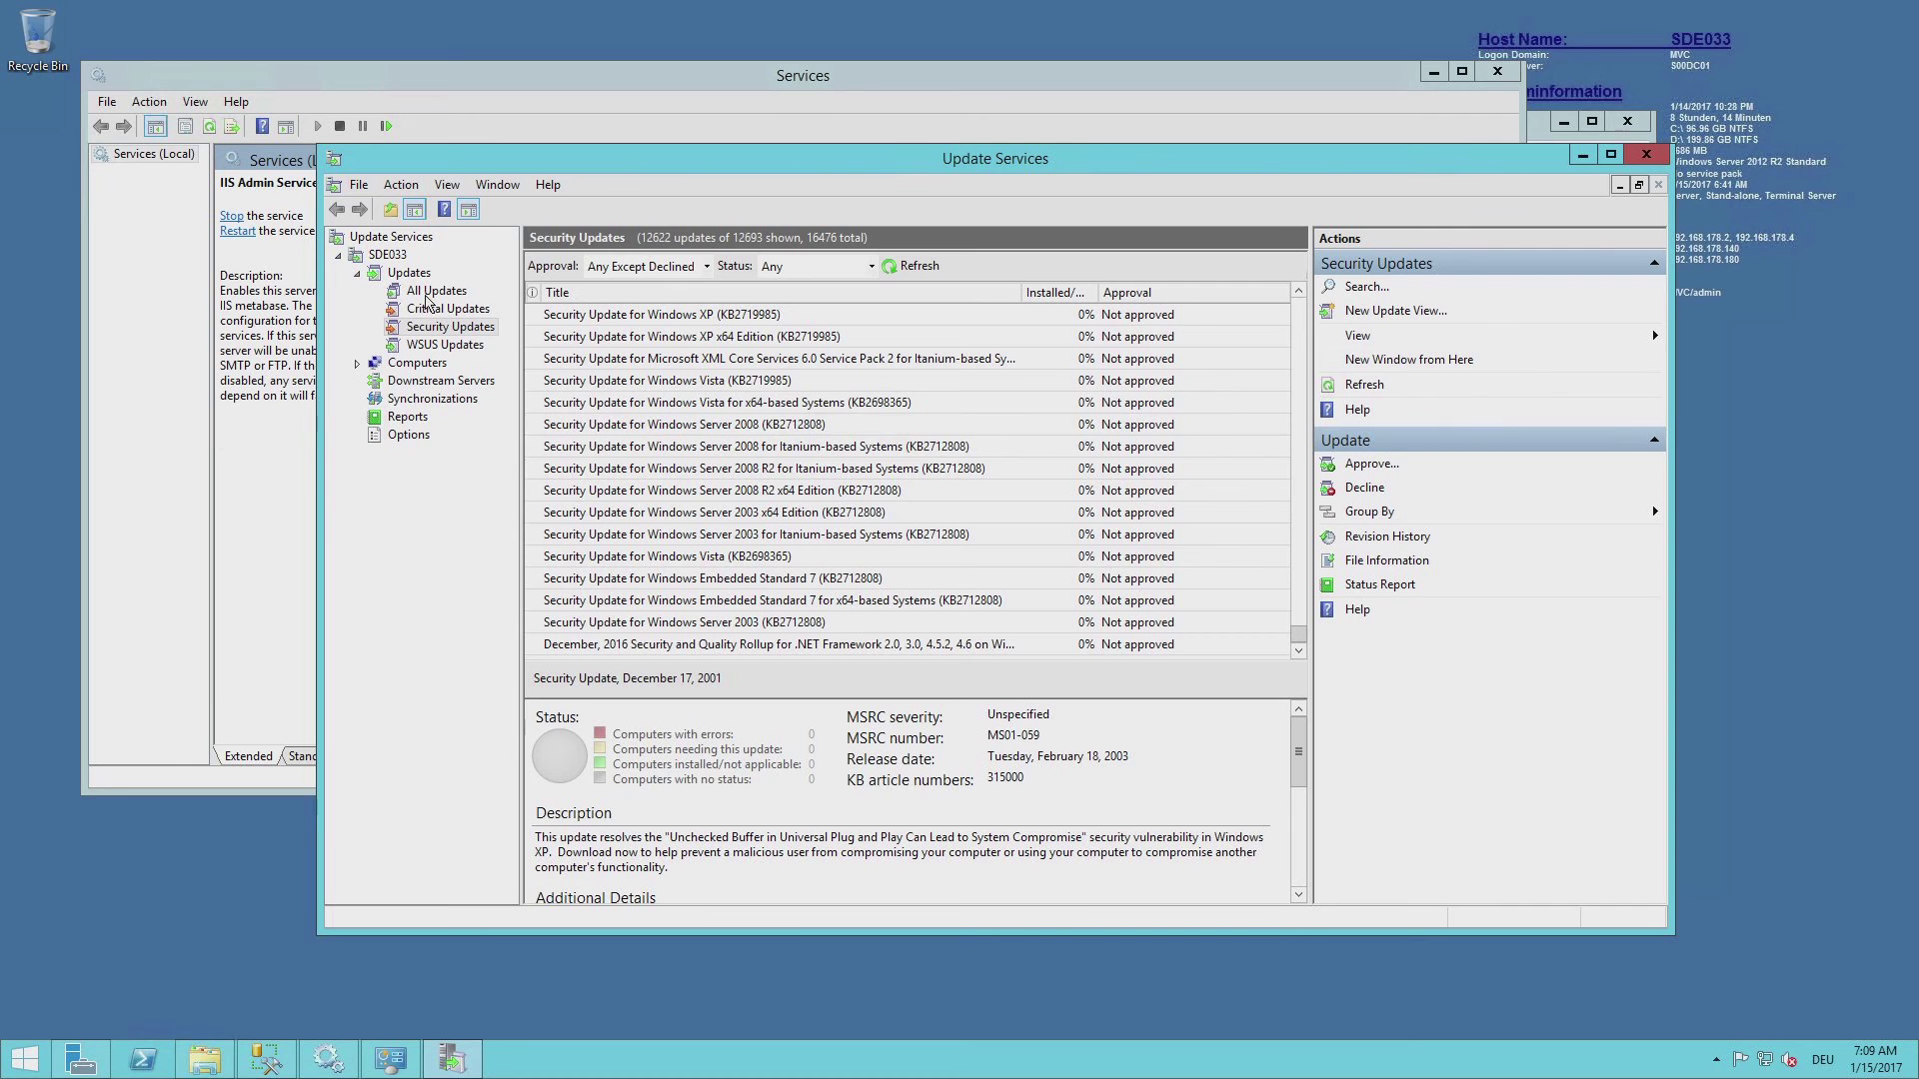
{"action": "left_click", "coordinate": [409, 273]}
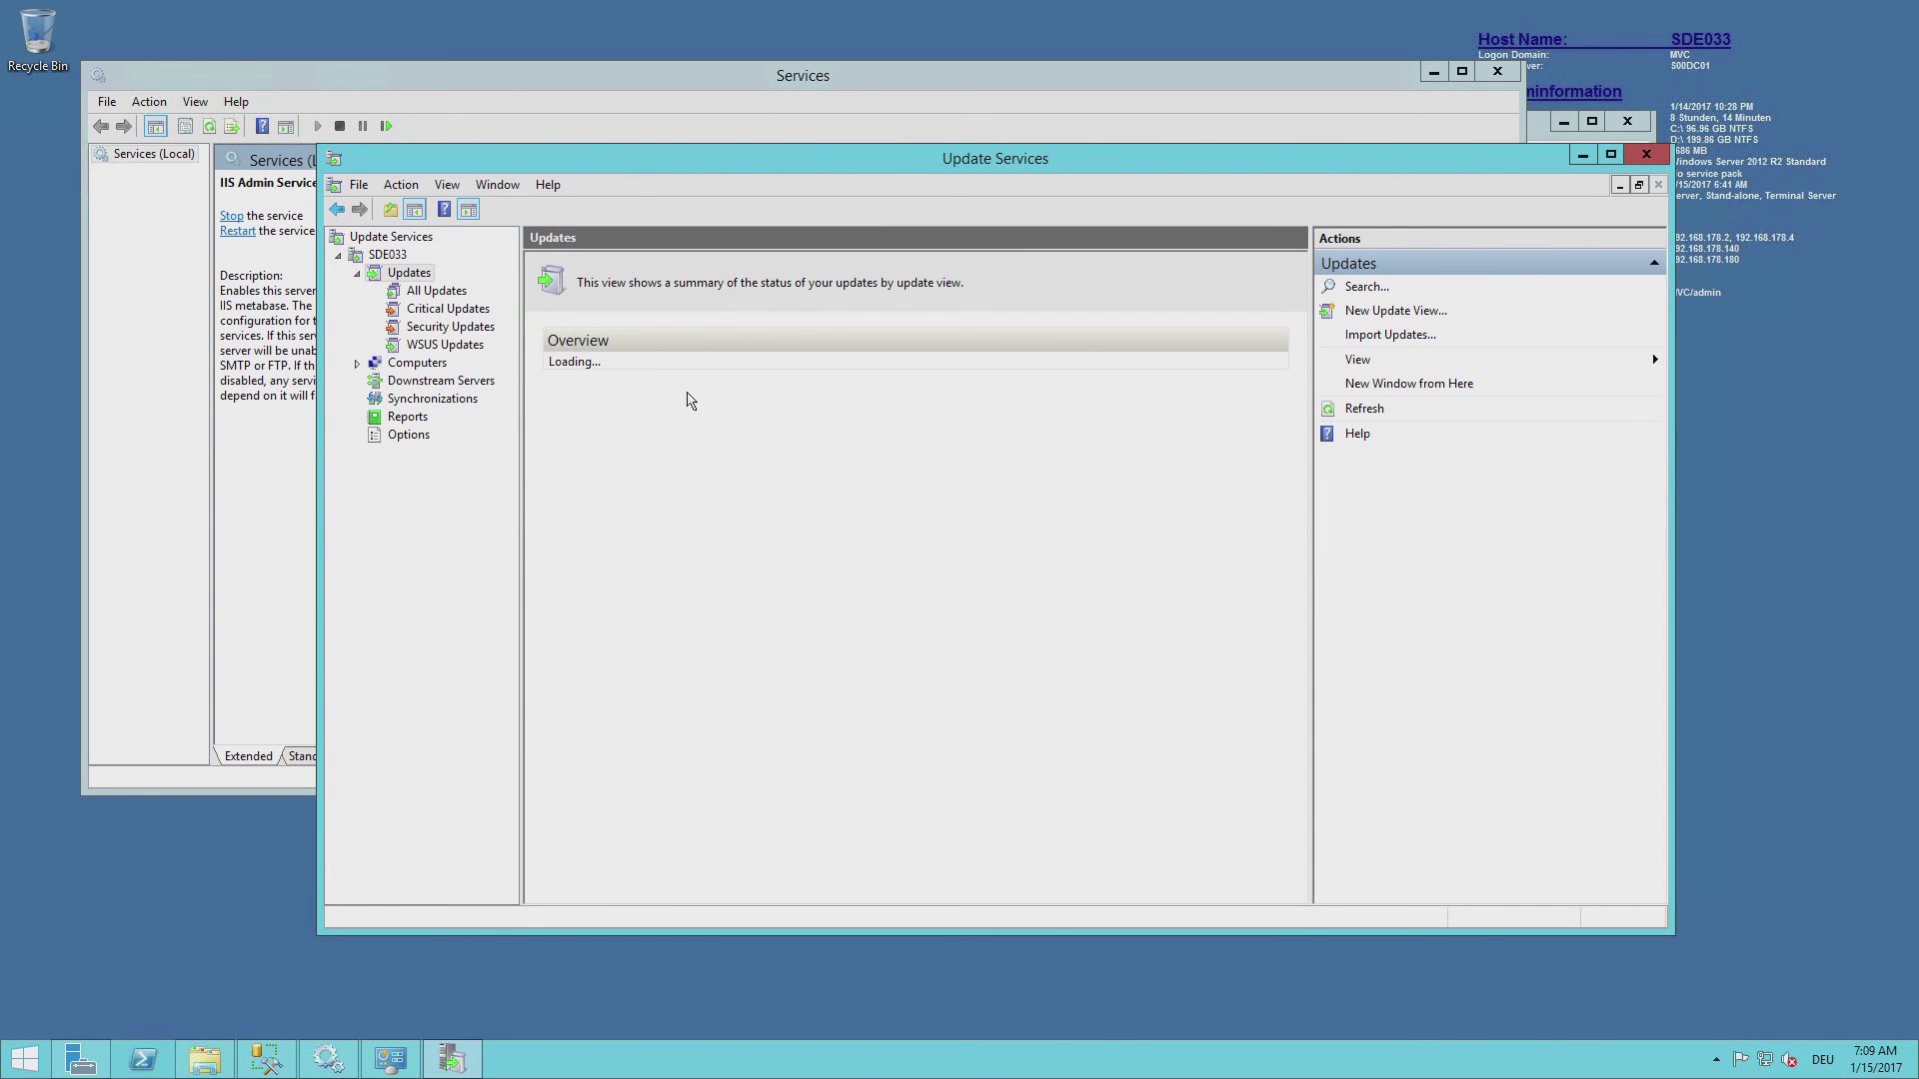